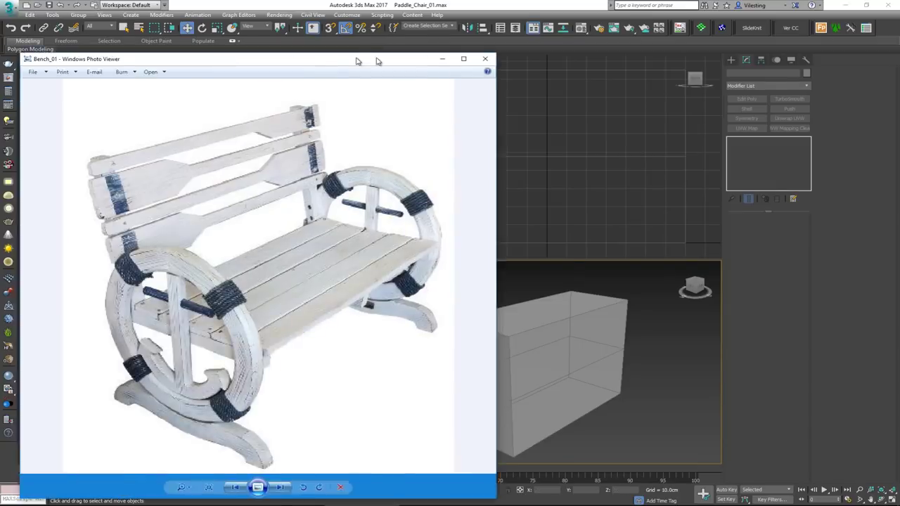
- Examine the bench reference photo, moving its window around and enlarging the round wheel-shaped armrest
left_click_drag(356, 59, 433, 34)
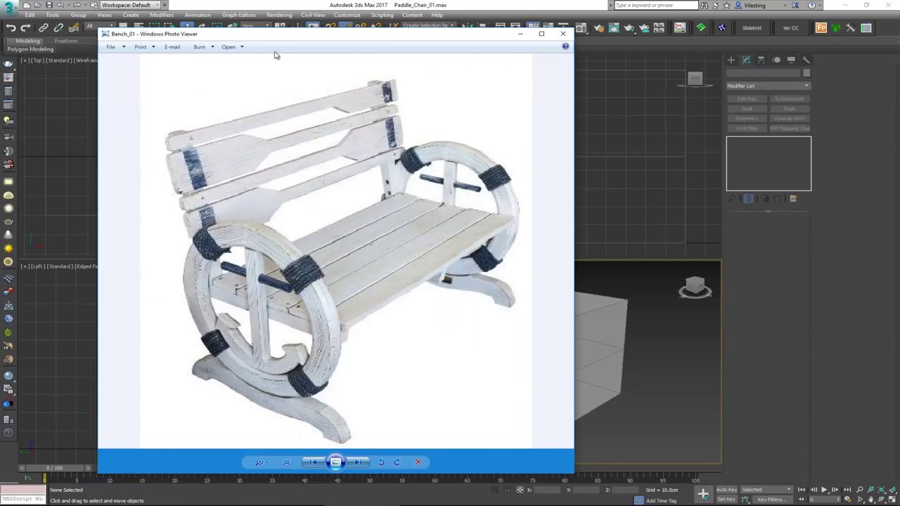
left_click_drag(289, 40, 393, 35)
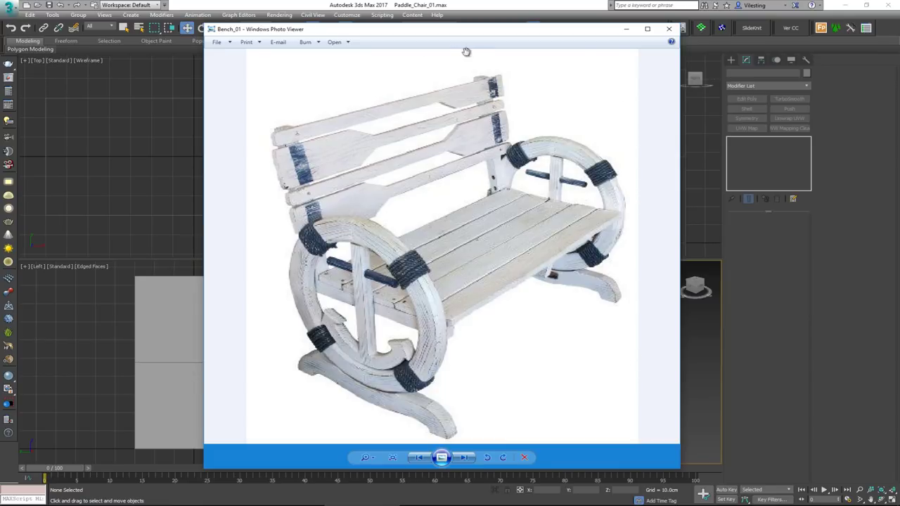
left_click_drag(482, 34, 524, 30)
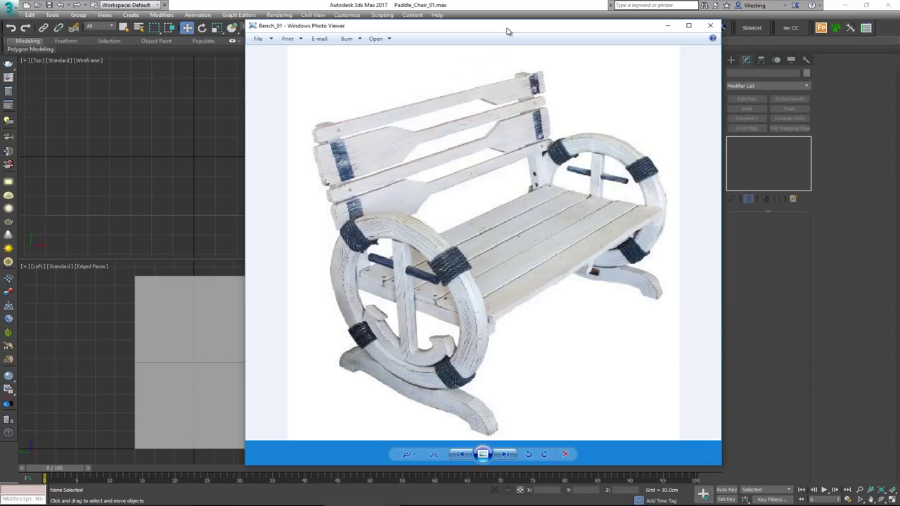
left_click_drag(508, 31, 279, 36)
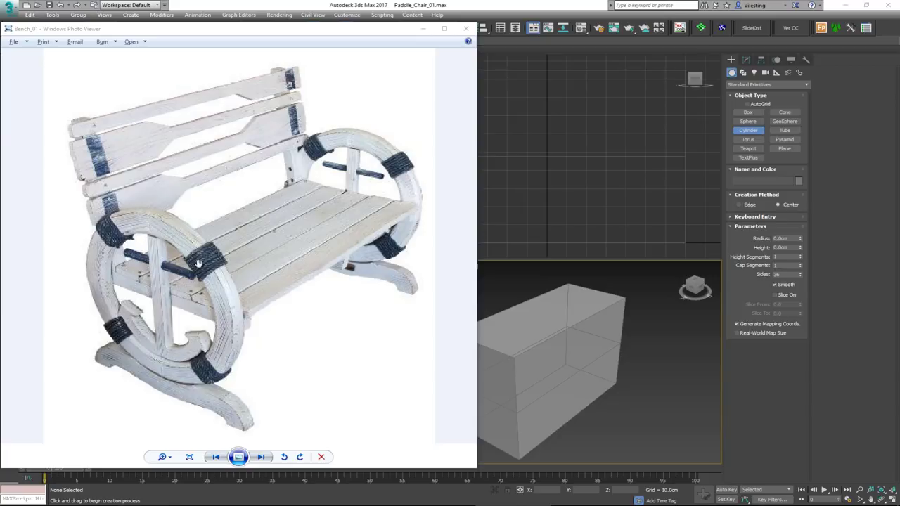
scroll(145, 340, "up", 1)
scroll(145, 340, "up", 1)
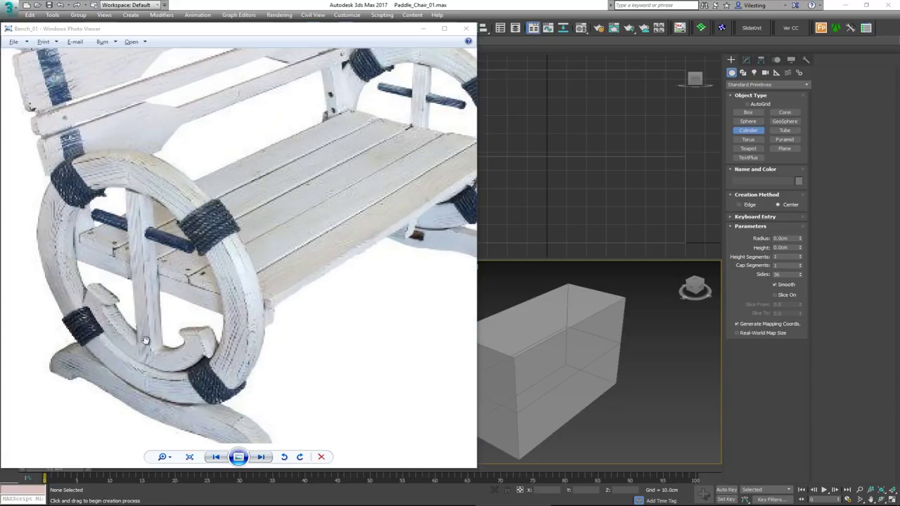
left_click(143, 330)
scroll(148, 336, "up", 1)
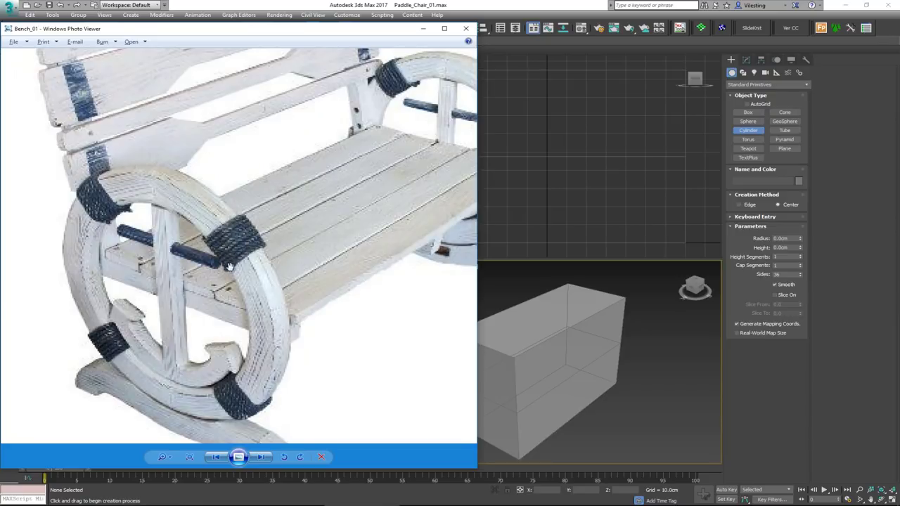
scroll(223, 307, "down", 1)
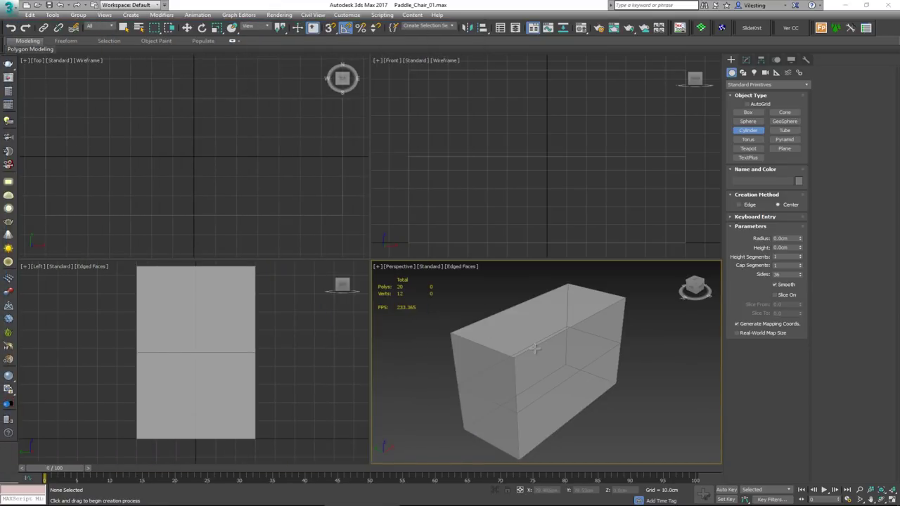
- Select the reference box and review its length, width and height from several angles in an enlarged Perspective view
middle_click_drag(536, 350, 534, 351, "alt")
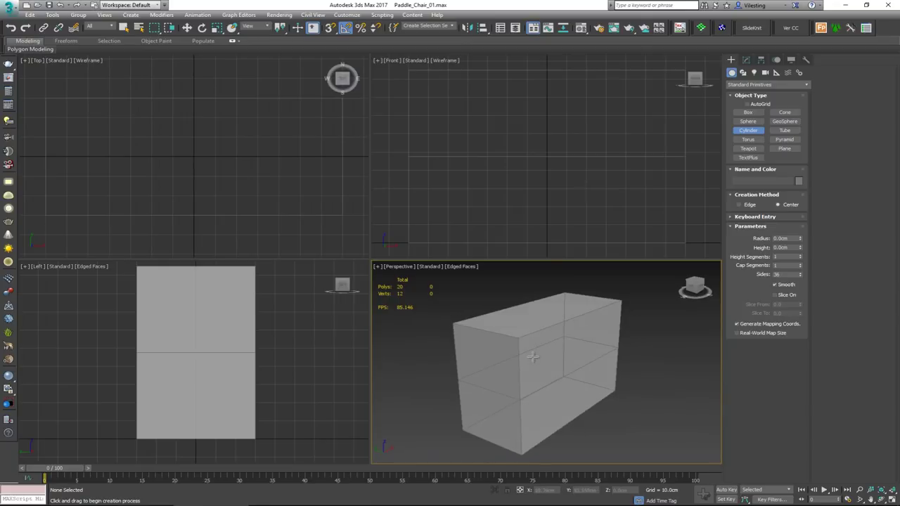
key("w")
left_click(520, 367)
key("alt+w")
left_click(747, 61)
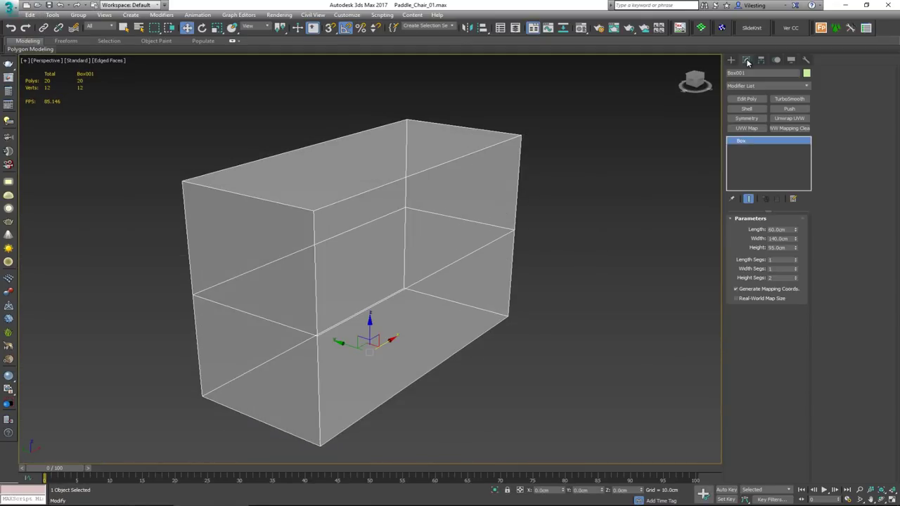
mouse_move(536, 253)
middle_mouse_down("alt")
mouse_move(478, 267)
mouse_move(530, 258)
middle_mouse_up("alt")
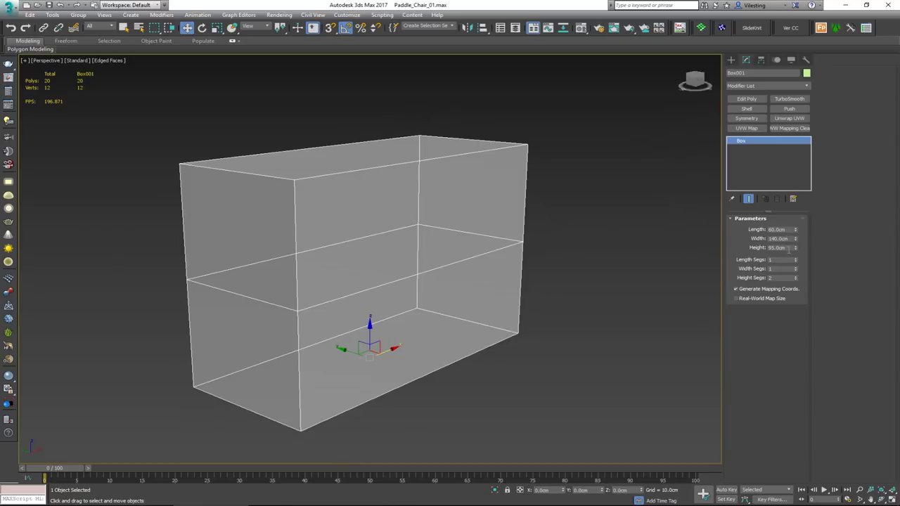
middle_click_drag(357, 303, 354, 299, "alt")
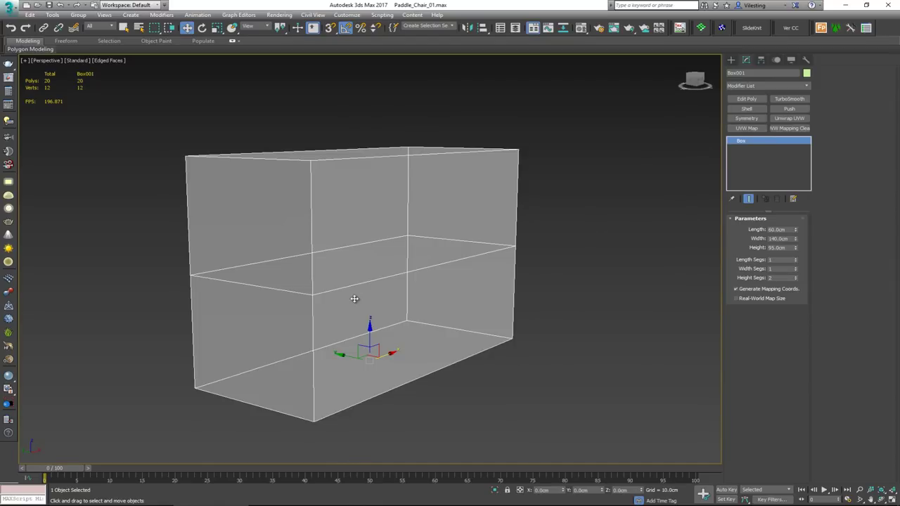
middle_click_drag(341, 288, 295, 269, "alt")
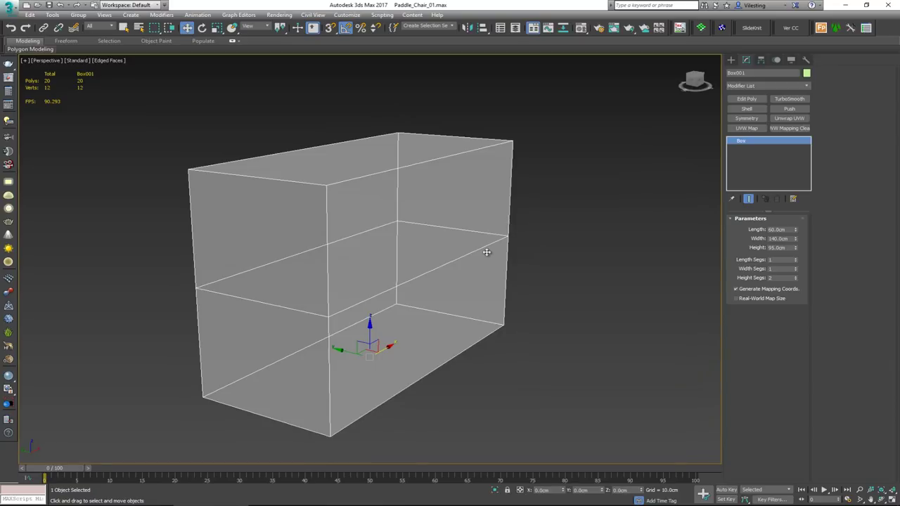
left_click(598, 260)
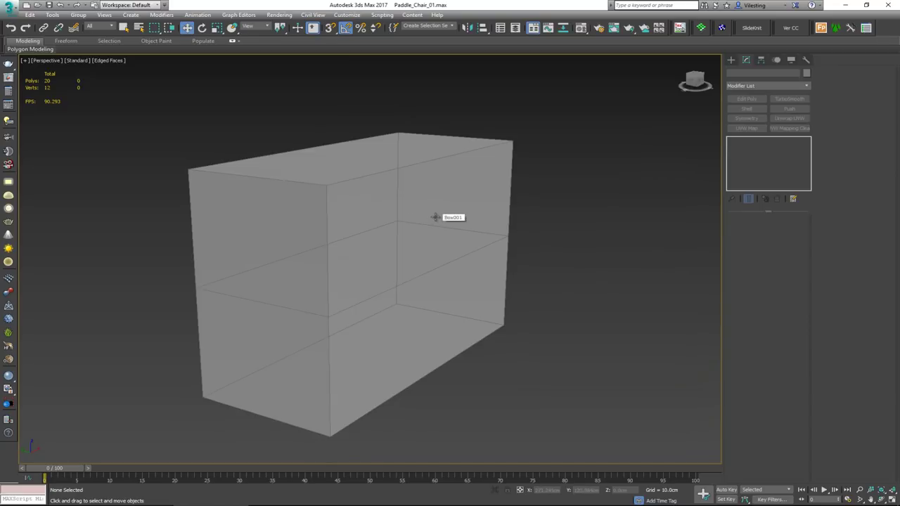
- In the enlarged Left view, create a cylinder centred on the box's middle line and set its radius to 25 cm
key("alt+w")
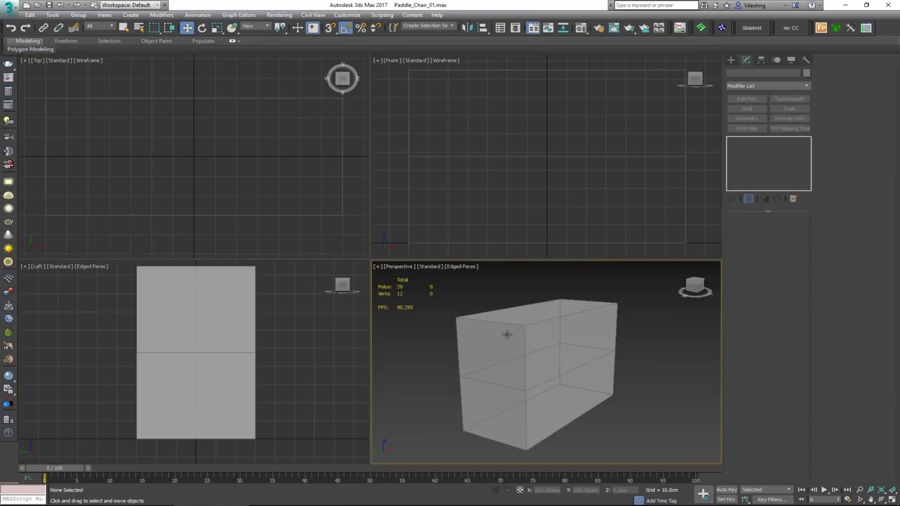
left_click(266, 340)
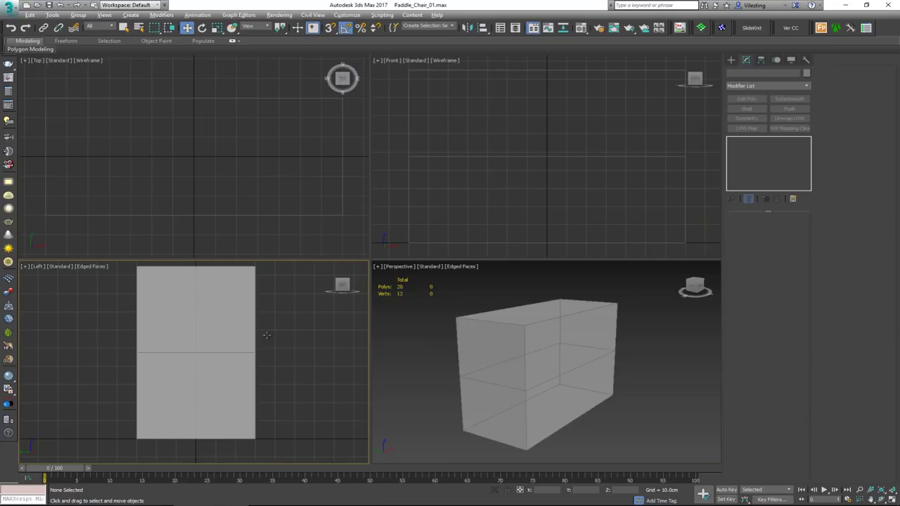
key("alt+w")
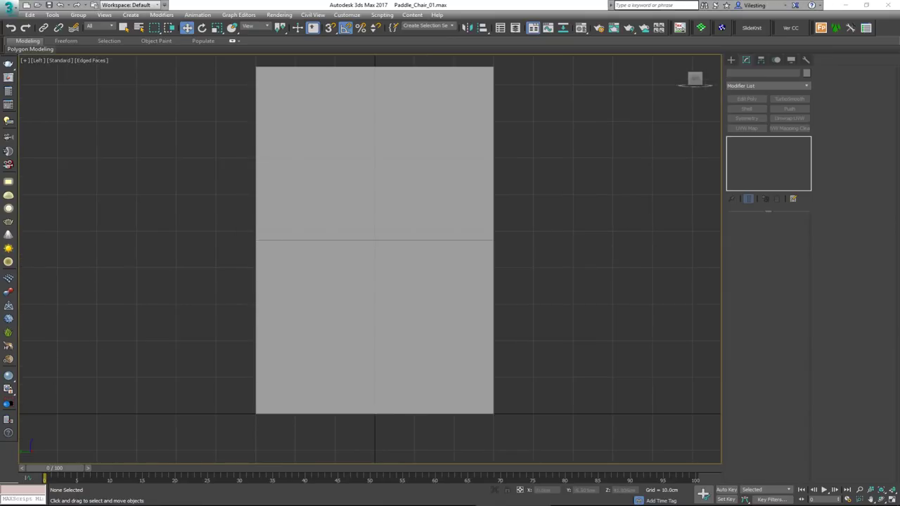
left_click(731, 59)
left_click(749, 130)
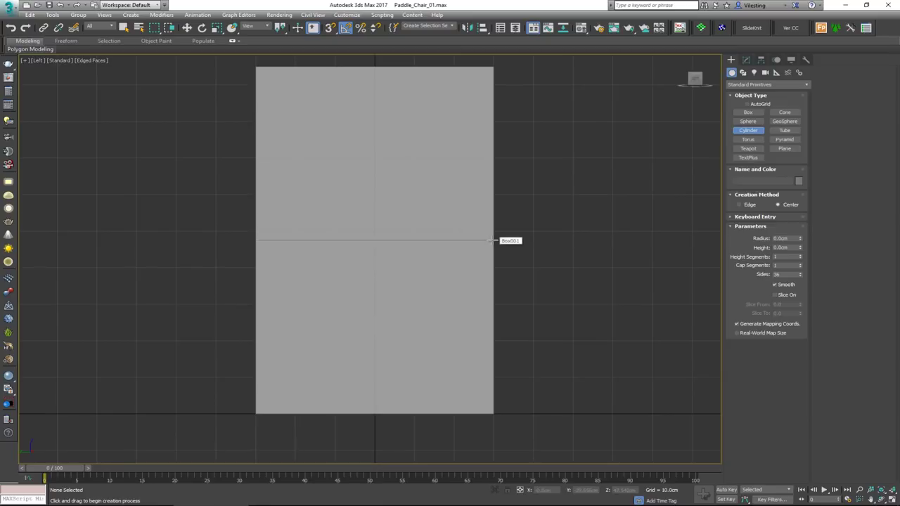
left_click_drag(0, 15, 307, 24)
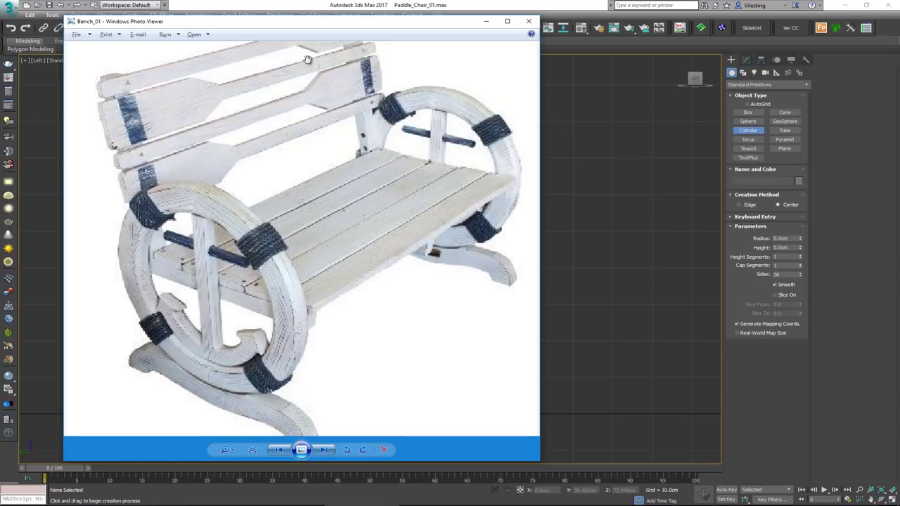
key("alt+Tab")
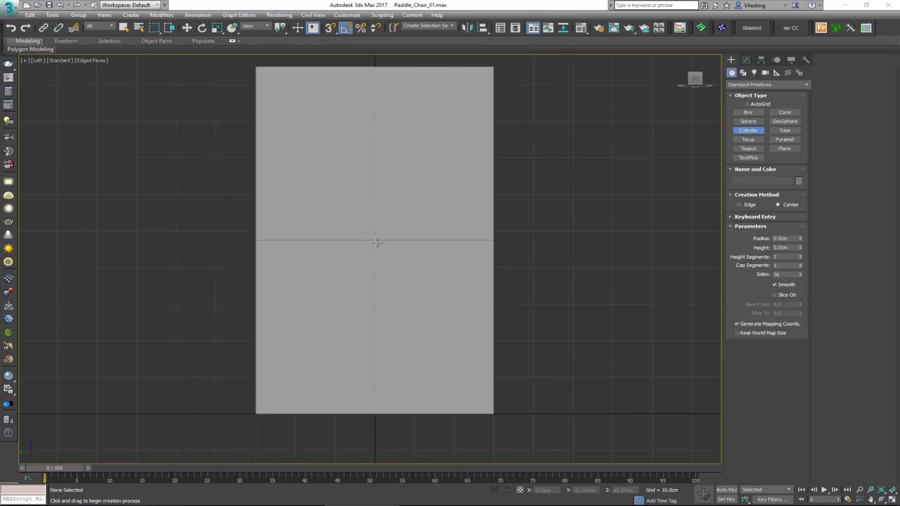
left_click_drag(375, 241, 482, 239)
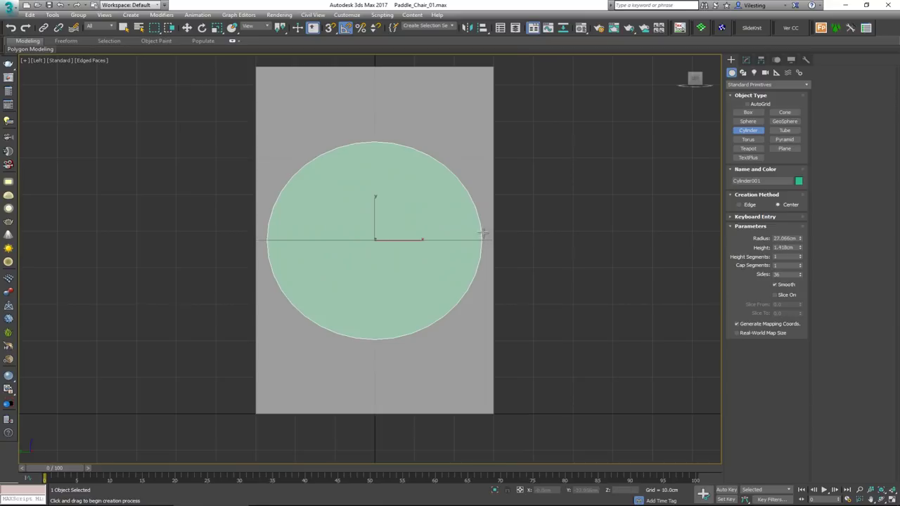
left_click(481, 211)
double_click(784, 238)
type("25")
key("Tab")
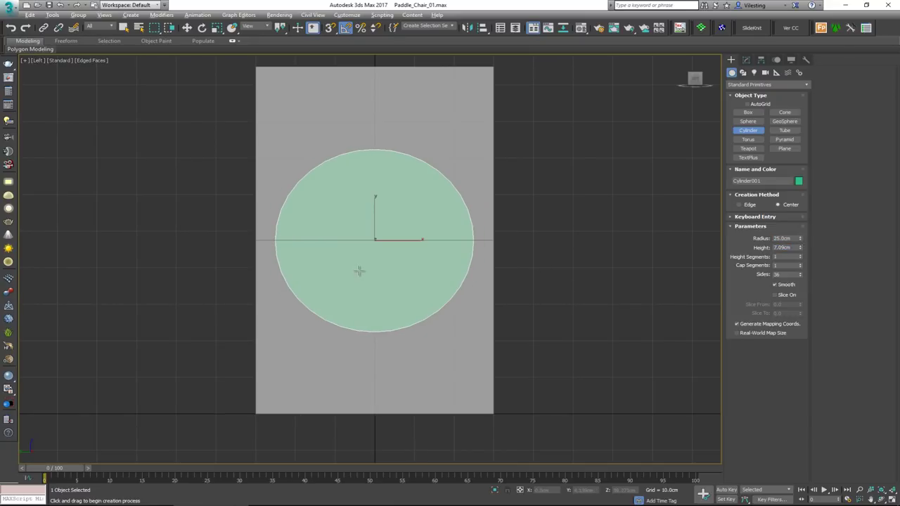
- Set the cylinder's height to 7 cm while checking it in the Perspective view
key("alt+w")
key("alt+w")
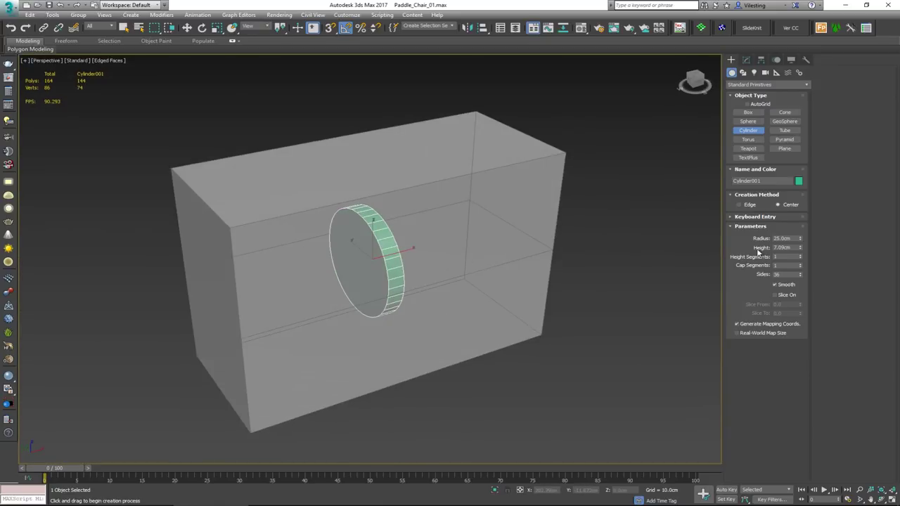
double_click(796, 247)
type("5")
key("Return")
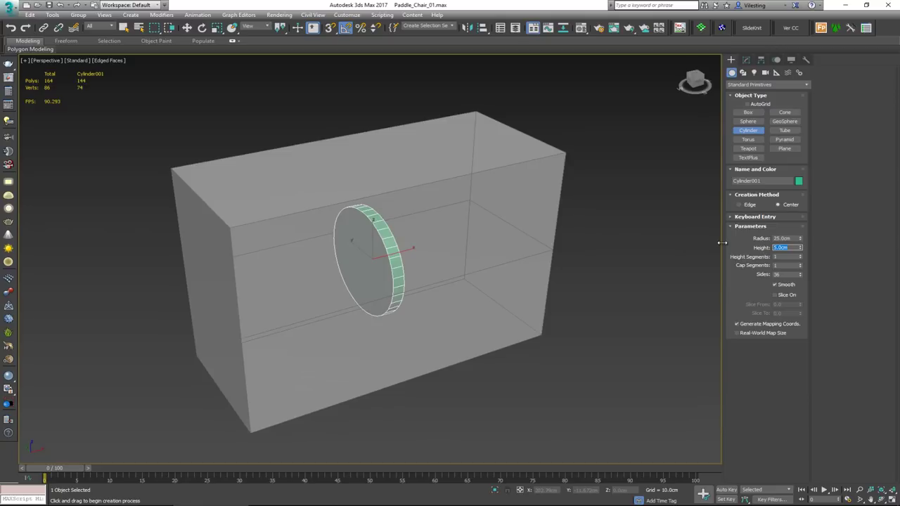
type("7")
key("Return")
- Move the cylinder along X to the box's end face, at about X -72.7 cm, and show its editable parameters
key("w")
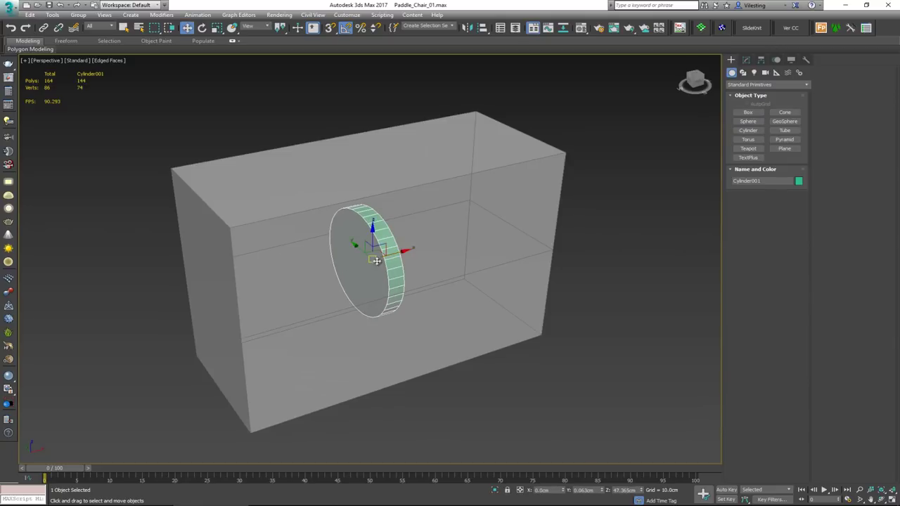
left_click_drag(398, 252, 227, 278)
key("z")
middle_click_drag(227, 278, 289, 274, "alt")
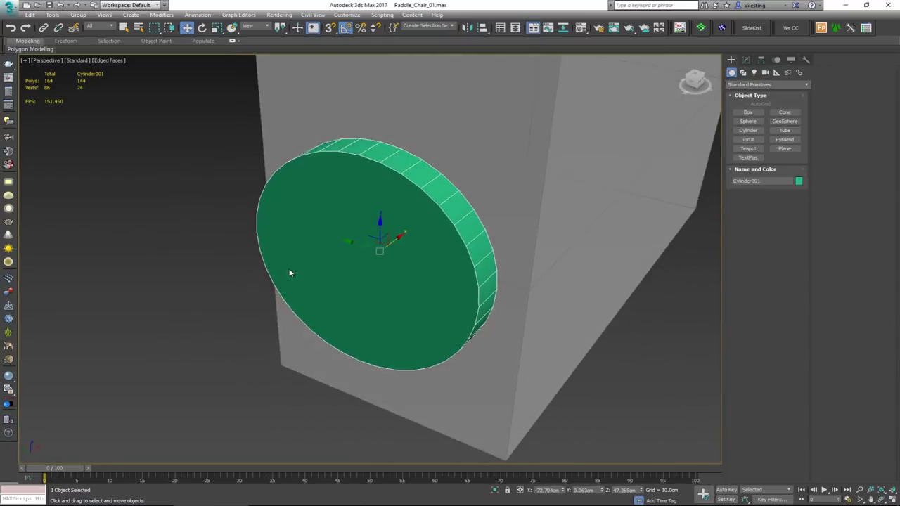
left_click(747, 60)
middle_click_drag(492, 193, 478, 198, "alt")
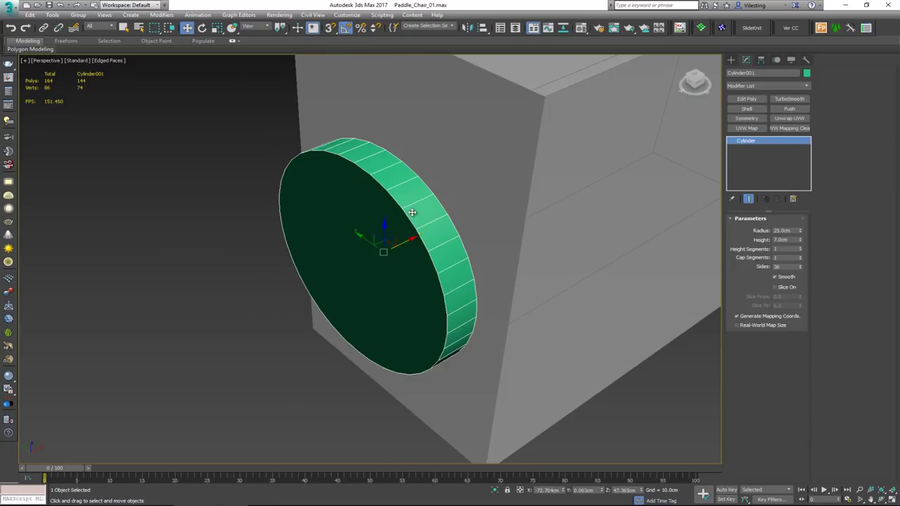
scroll(412, 213, "up", 2)
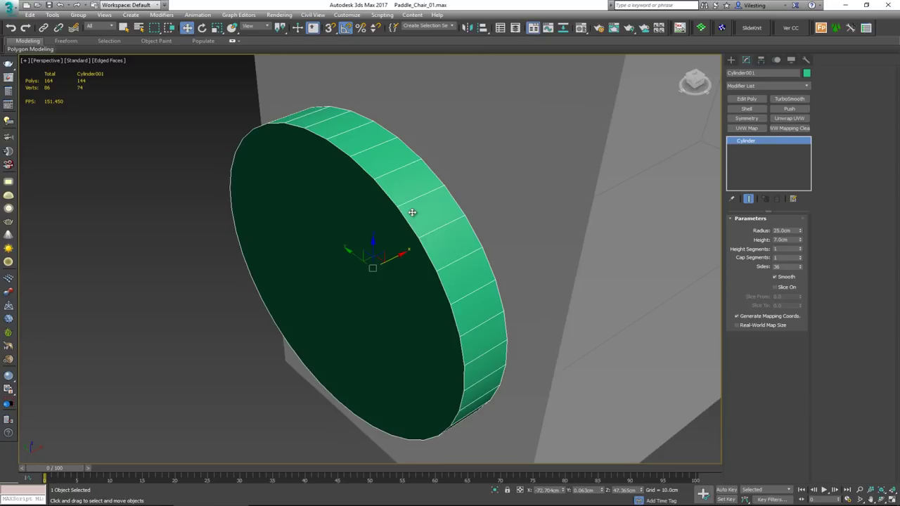
scroll(412, 212, "down", 6)
scroll(412, 212, "up", 5)
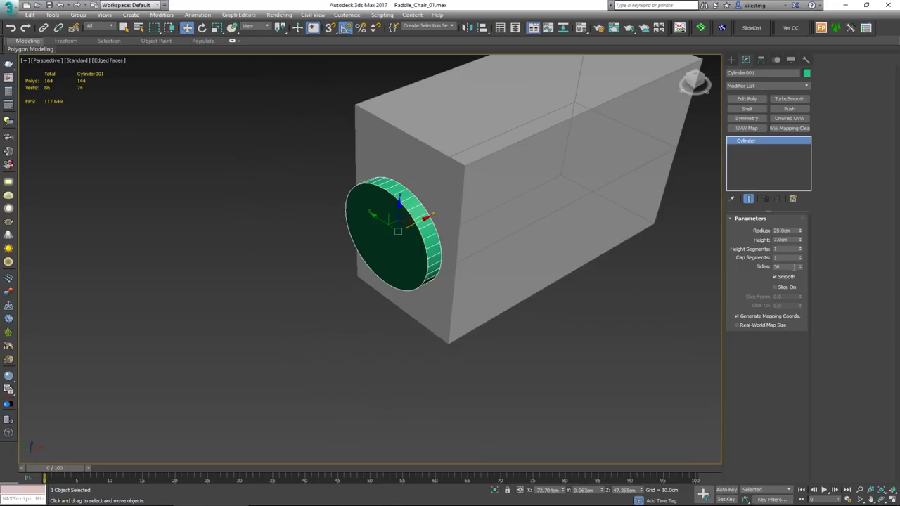
- Try the cylinder with 18 sides and check its roundness
left_click_drag(794, 267, 754, 267)
type("18")
key("Return")
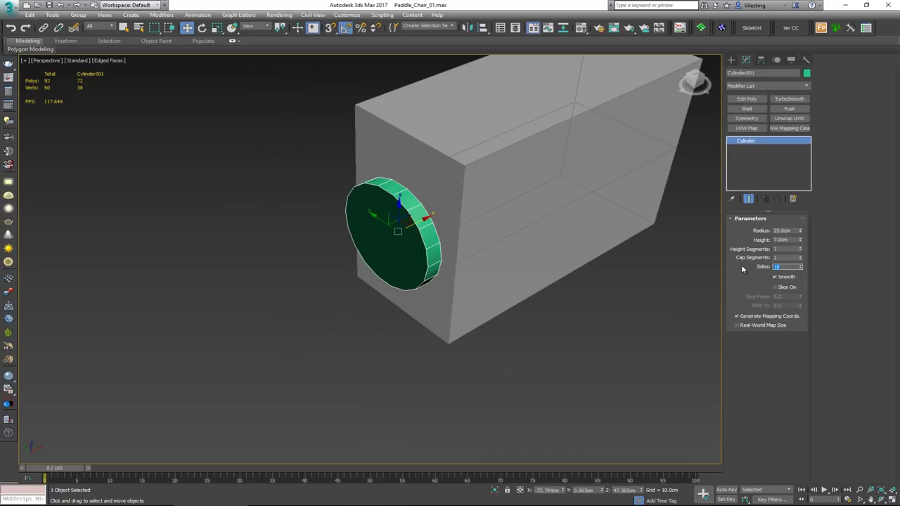
middle_click_drag(412, 226, 377, 194, "alt")
- Set the cylinder's number of sides to 24
double_click(777, 267)
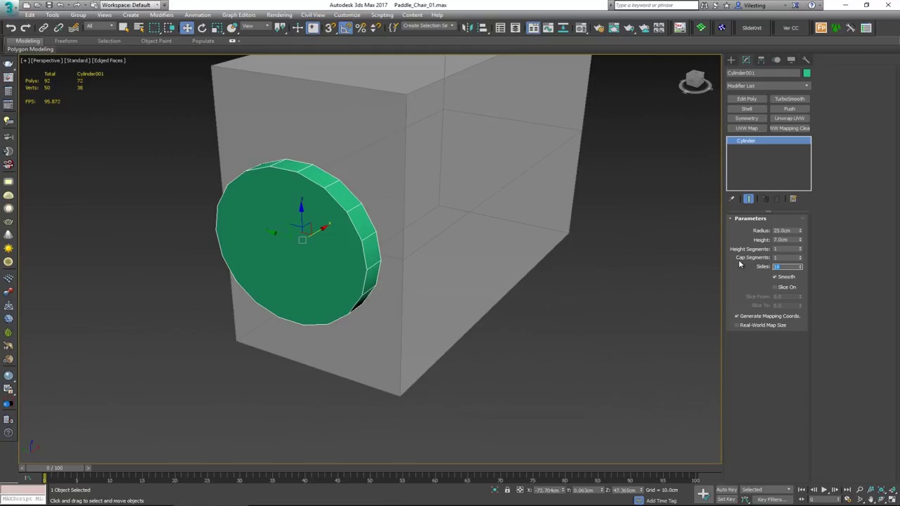
type("24")
key("Return")
mouse_move(467, 208)
middle_mouse_down("alt")
mouse_move(464, 193)
mouse_move(483, 167)
mouse_move(549, 194)
mouse_move(487, 217)
mouse_move(451, 218)
mouse_move(466, 195)
middle_mouse_up("alt")
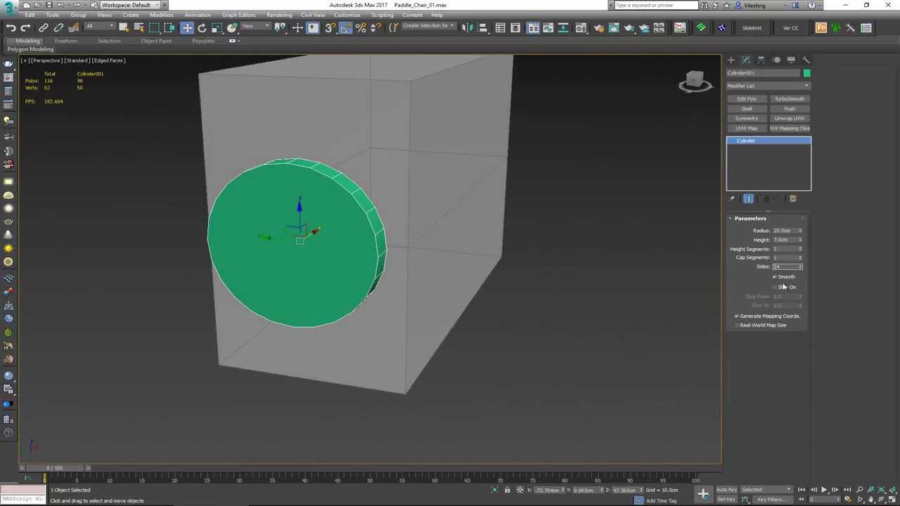
- Add an Edit Poly modifier to the cylinder and select both of its circular cap polygons
scroll(312, 185, "up", 4)
middle_click_drag(308, 181, 382, 180, "alt")
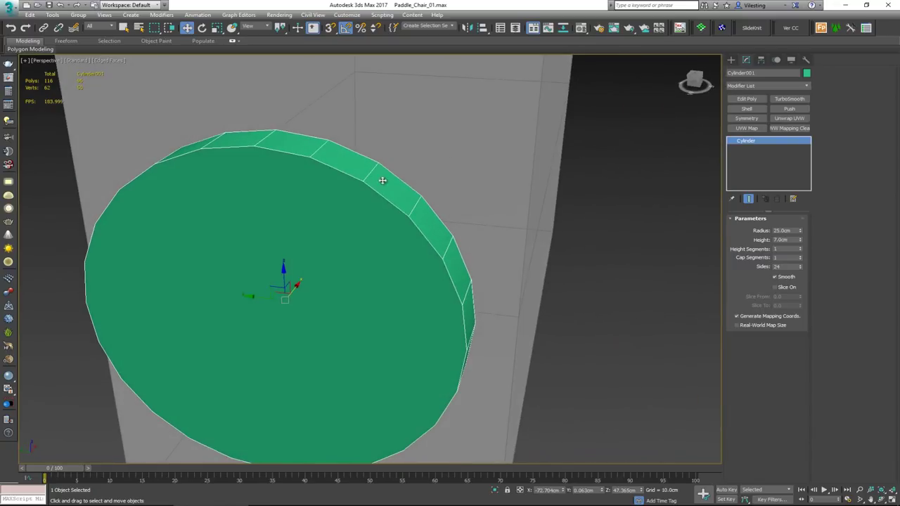
left_click(742, 97)
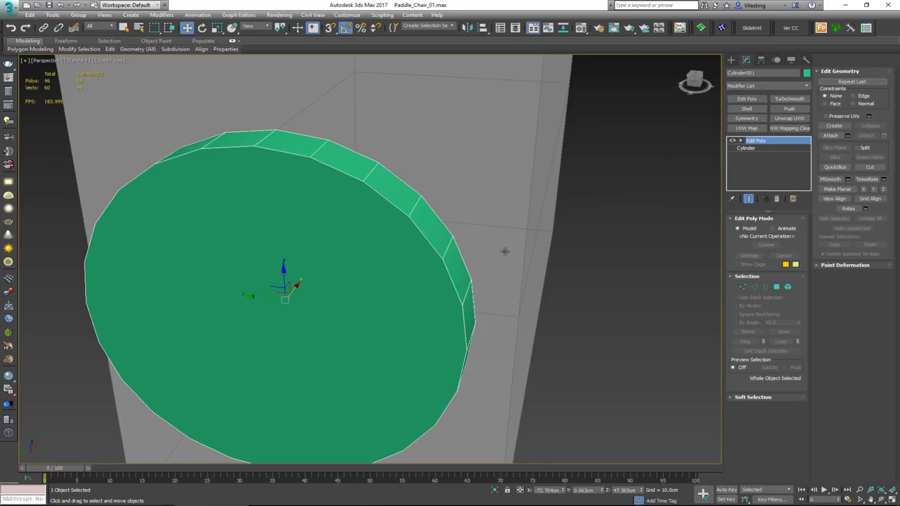
key("4")
left_click(401, 301)
middle_click_drag(402, 302, 466, 251, "alt")
left_click(345, 263, "ctrl")
middle_click_drag(393, 254, 408, 176, "alt")
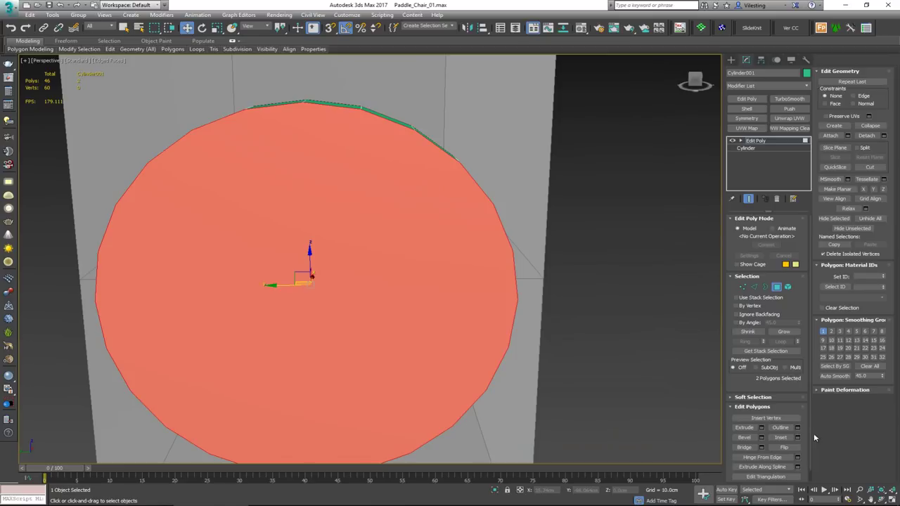
- Inset both cap polygons of the cylinder by 7 cm and bridge them into an open ring
left_click(797, 442)
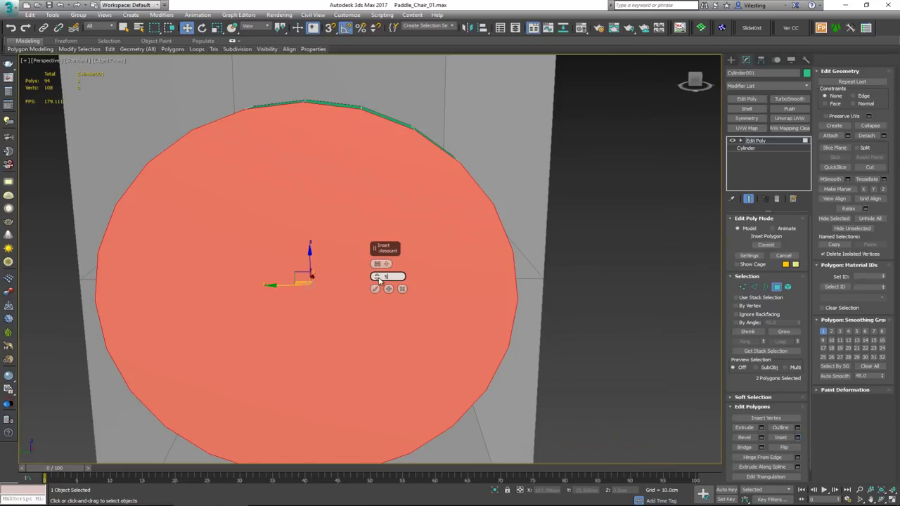
type("5")
key("Return")
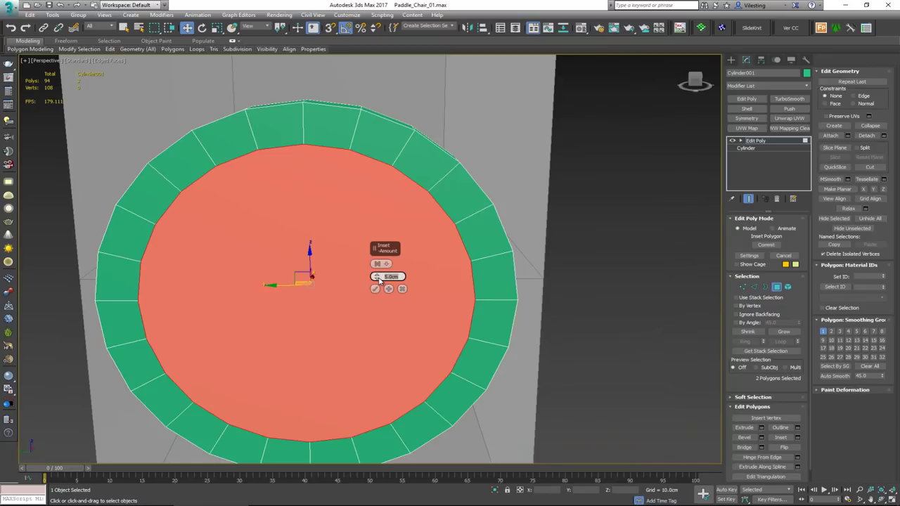
type("7")
key("Return")
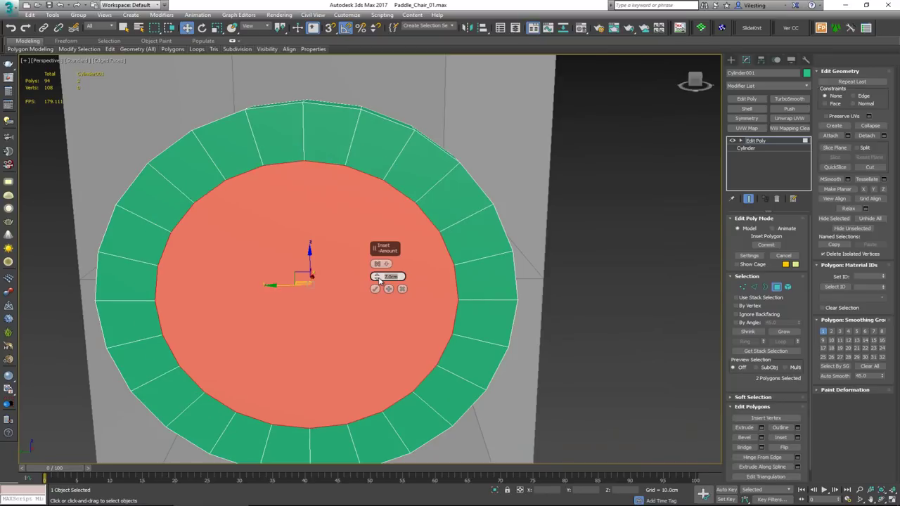
left_click(374, 289)
left_click(744, 448)
middle_click_drag(393, 281, 431, 281, "alt")
- Check the wheel armrest in the Bench_01 photo and select the inner and outer edge loops on both faces of the ring
key("alt+Tab")
left_click_drag(520, 64, 620, 53)
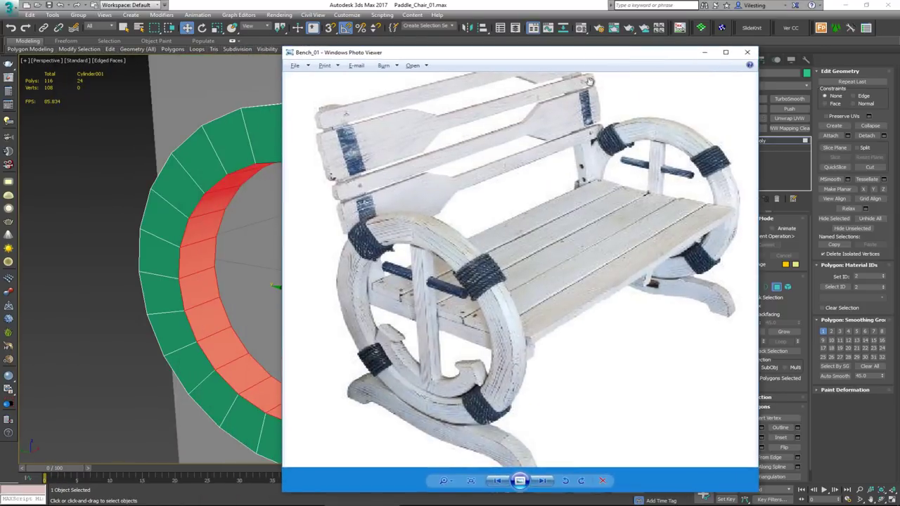
scroll(428, 229, "up", 3)
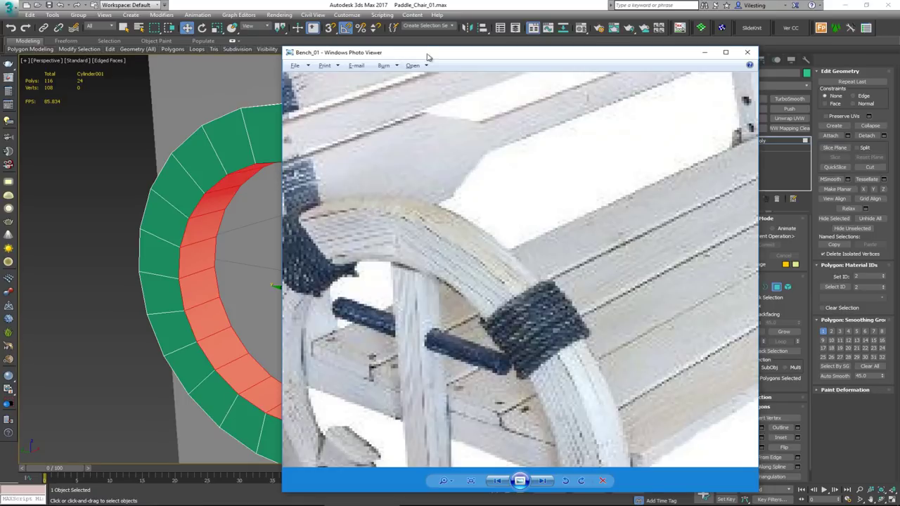
key("alt+Tab")
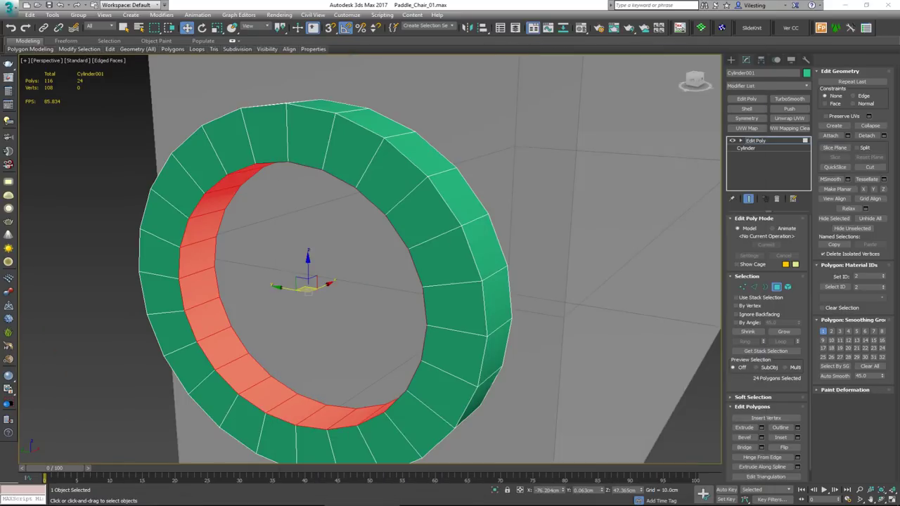
left_click(318, 109)
key("2")
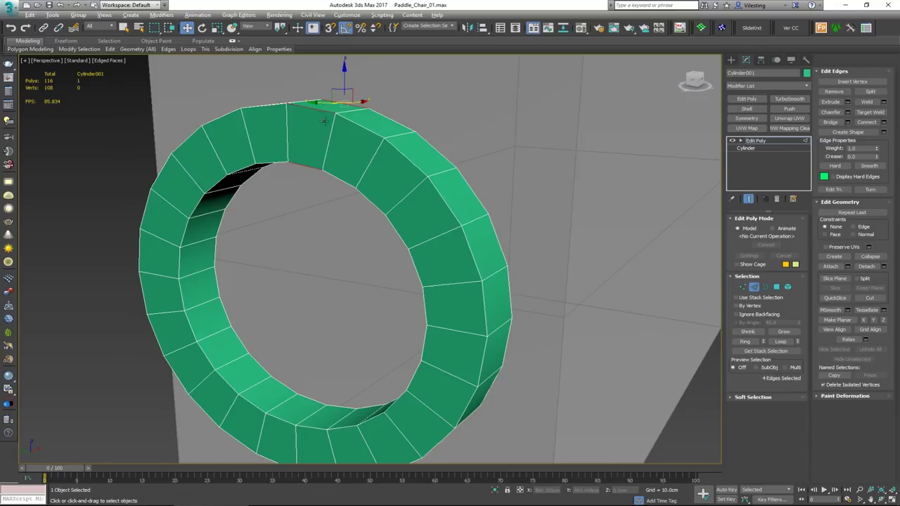
middle_click_drag(324, 122, 351, 129, "alt")
left_click(324, 172)
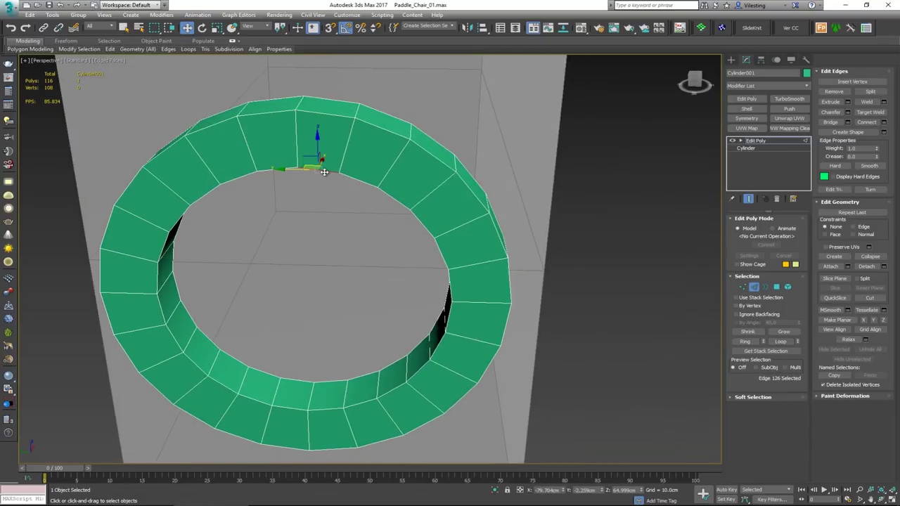
left_click(747, 341)
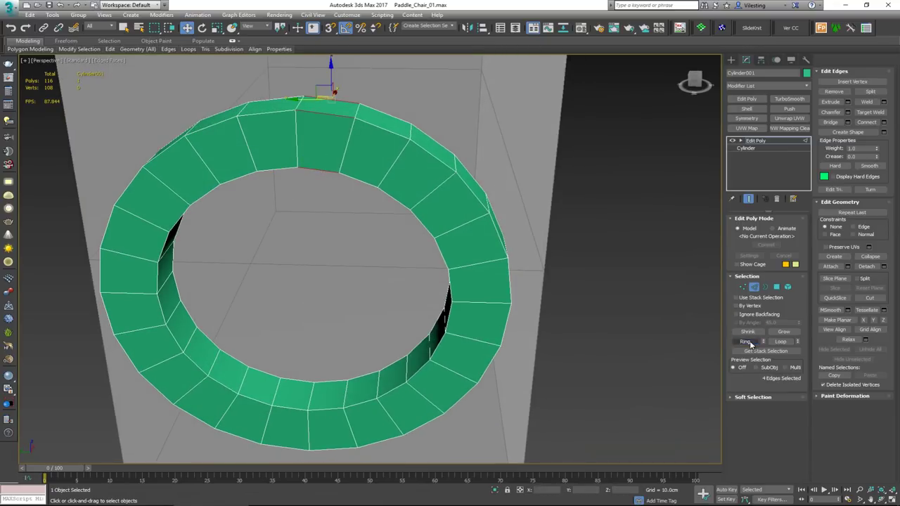
left_click(779, 342)
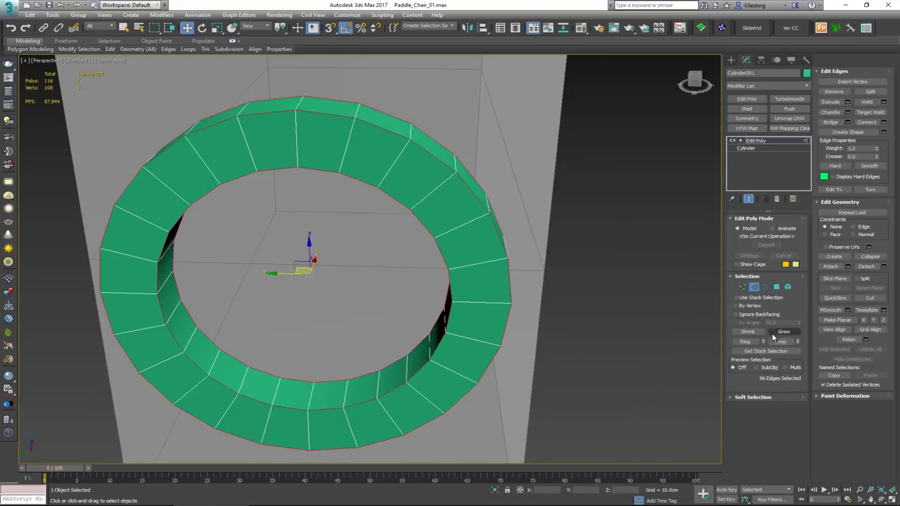
- Chamfer the selected edge loops by 1.0 cm with one segment and inspect the ring's shading with and without edges shown
left_click(847, 112)
middle_click_drag(468, 129, 357, 146, "alt")
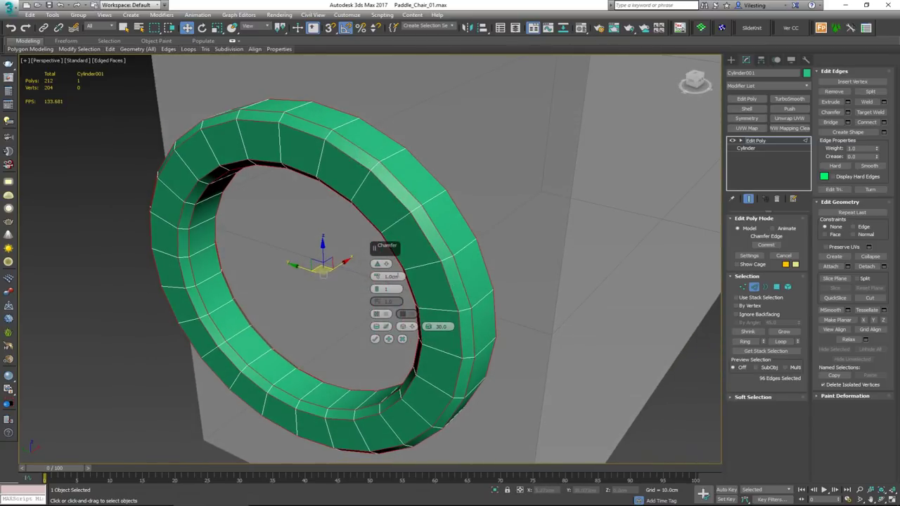
middle_click_drag(361, 202, 397, 259, "alt")
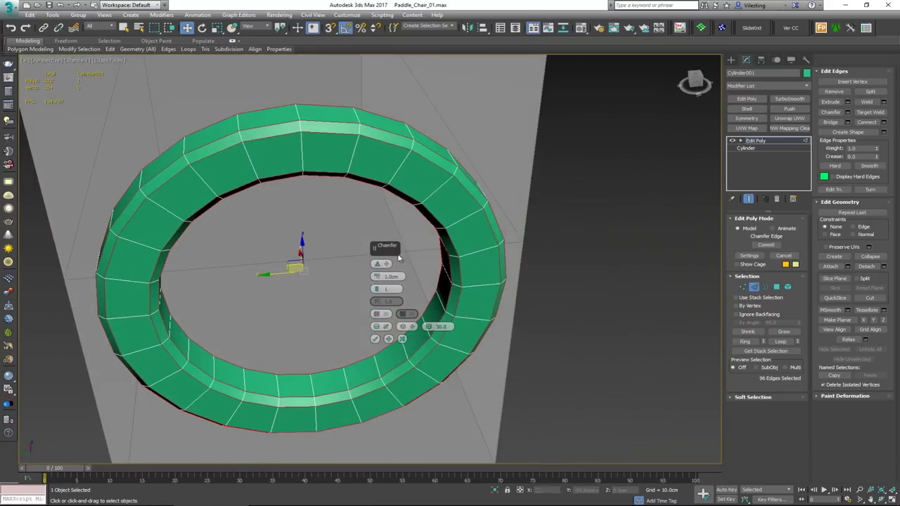
left_click(376, 341)
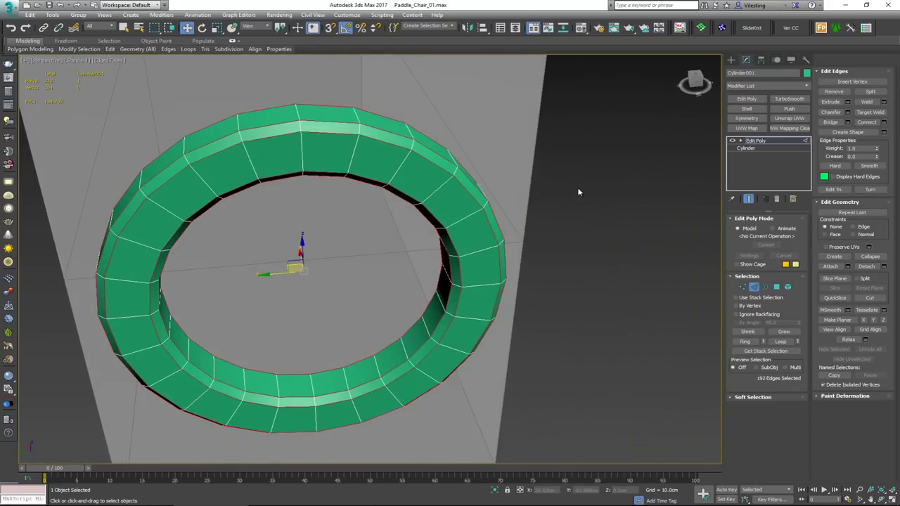
left_click(753, 288)
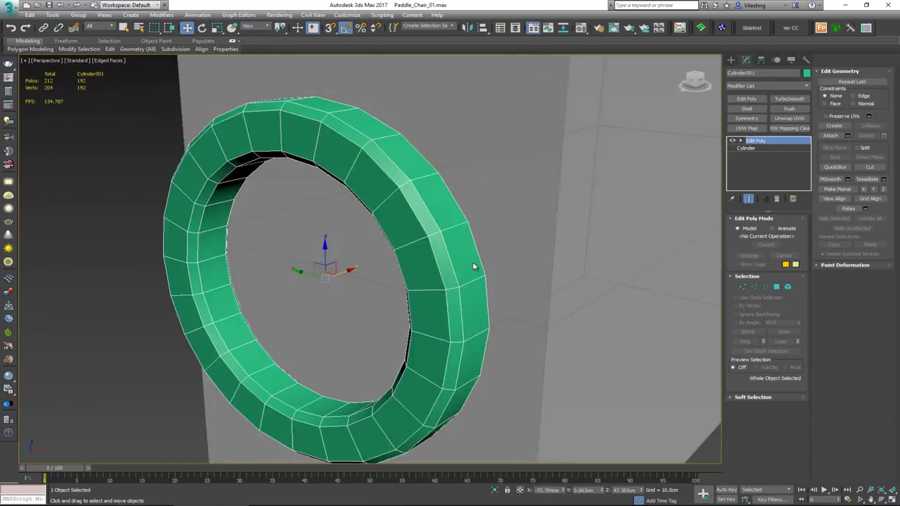
scroll(450, 244, "down", 4)
key("F4")
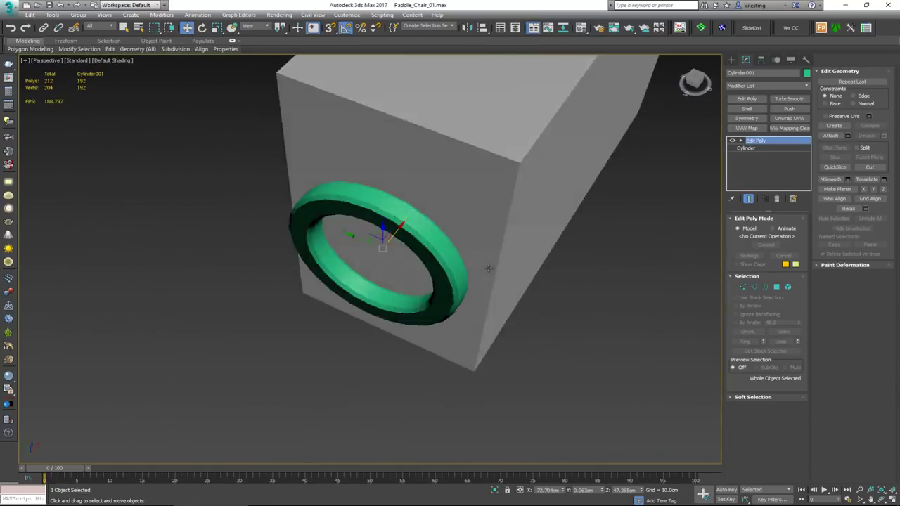
key("F4")
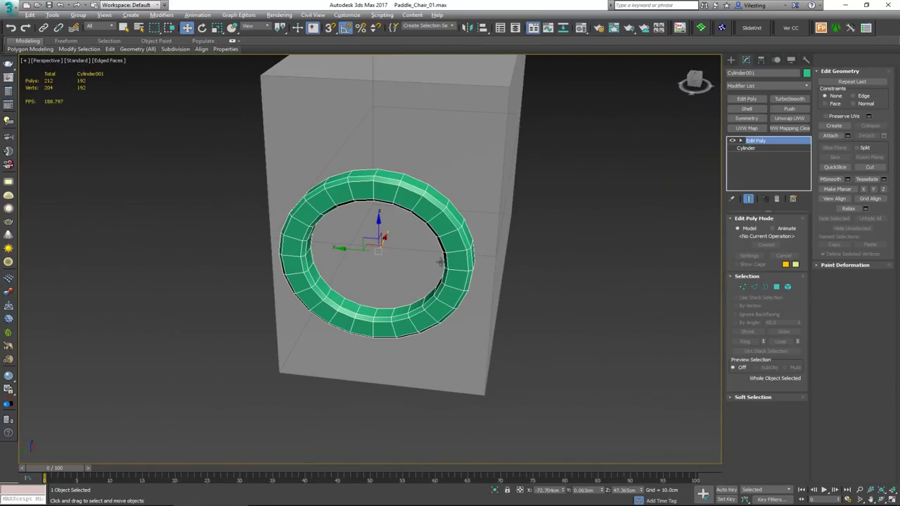
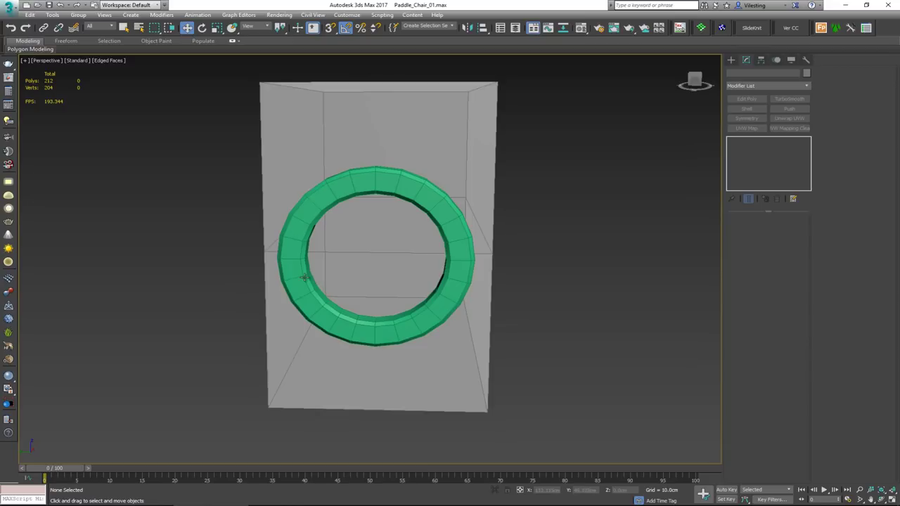
- Review the anchor reference photo, close it, and unhide all hidden objects in the scene
middle_click_drag(321, 275, 321, 353, "alt")
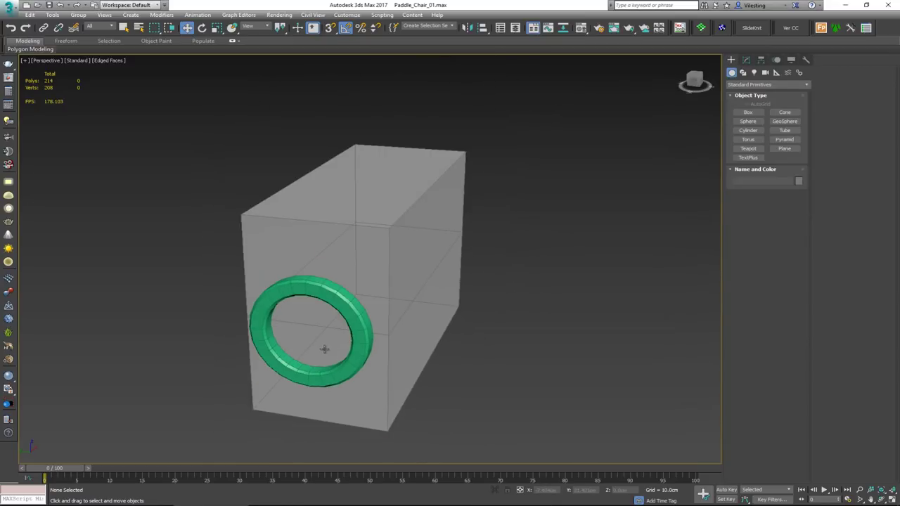
middle_click_drag(348, 312, 330, 297, "alt")
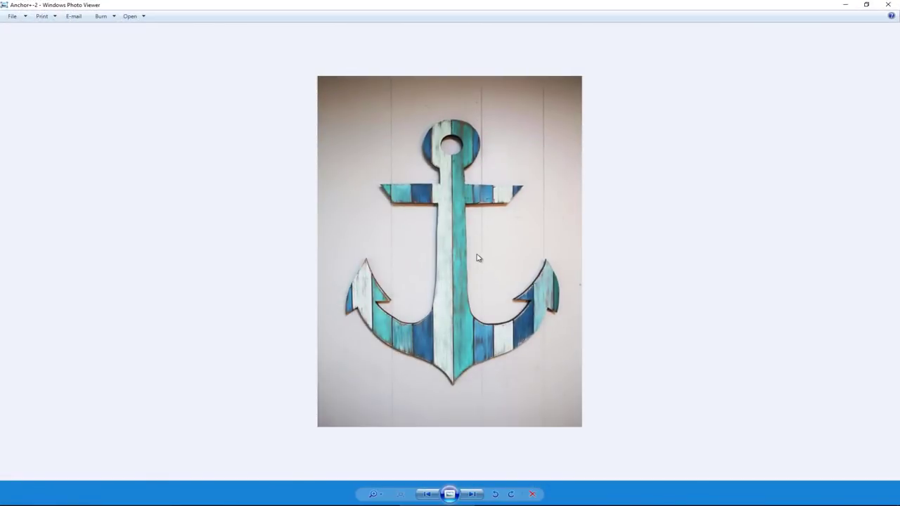
scroll(476, 258, "up", 1)
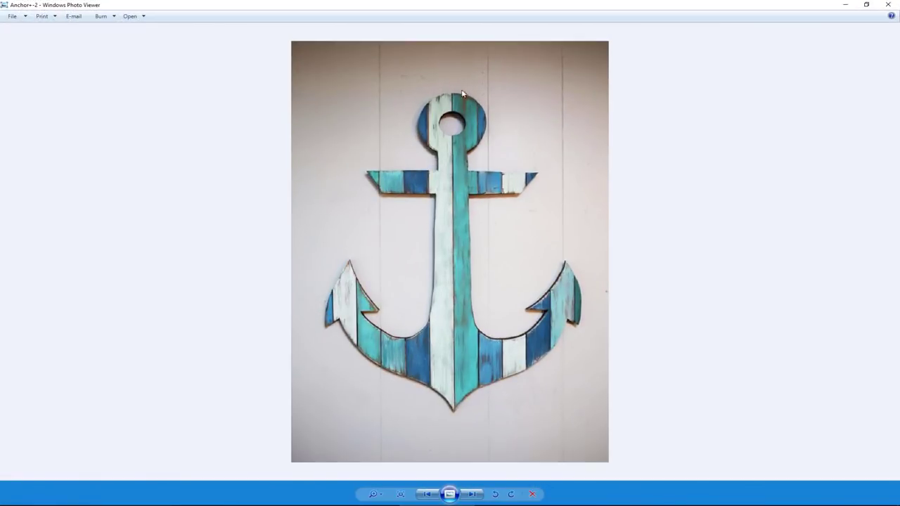
left_click(888, 5)
right_click(533, 223)
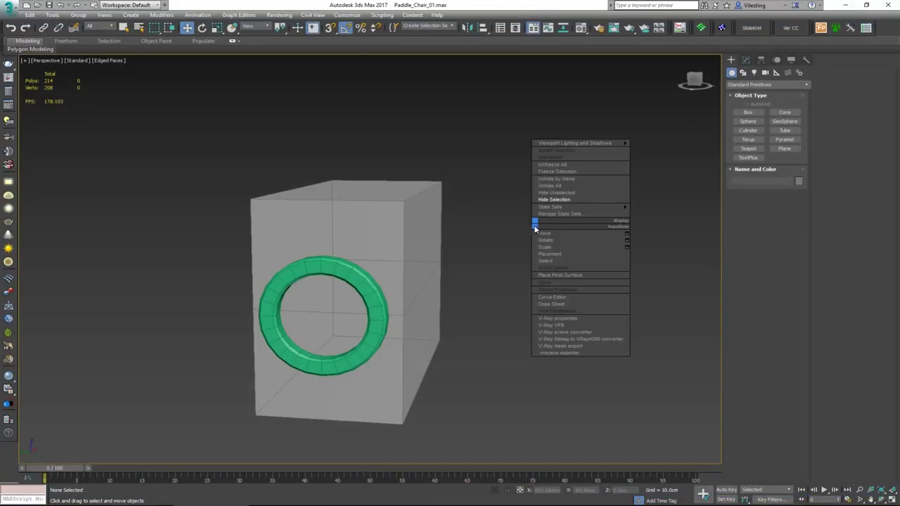
left_click(565, 186)
- Move the anchor reference plane along Y away from the box, to about Y -109.9 cm, and inspect it up close
left_click(543, 170)
middle_click_drag(558, 174, 421, 235, "alt")
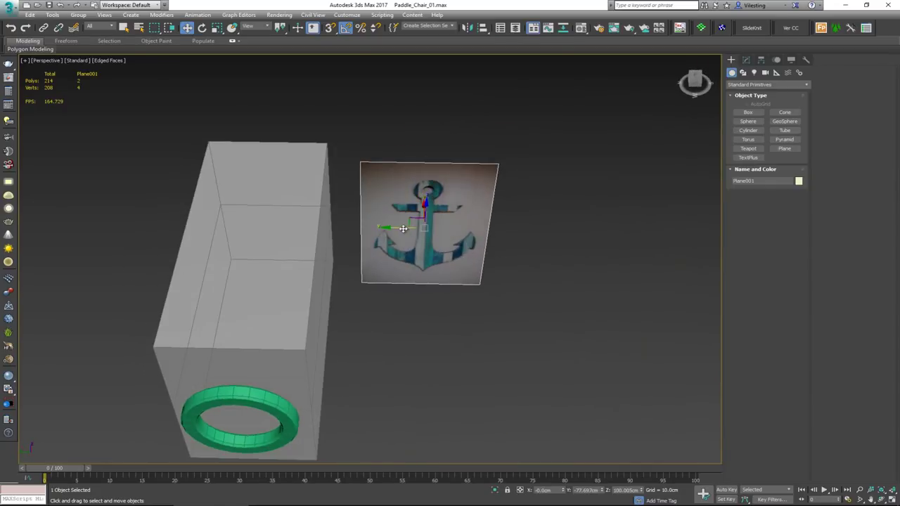
left_click_drag(405, 228, 476, 227)
key("z")
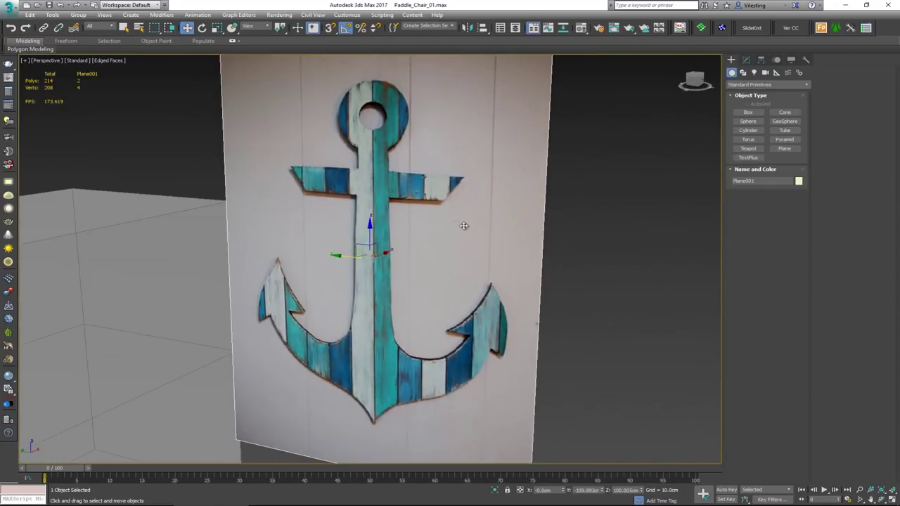
key("alt+w")
key("alt+w")
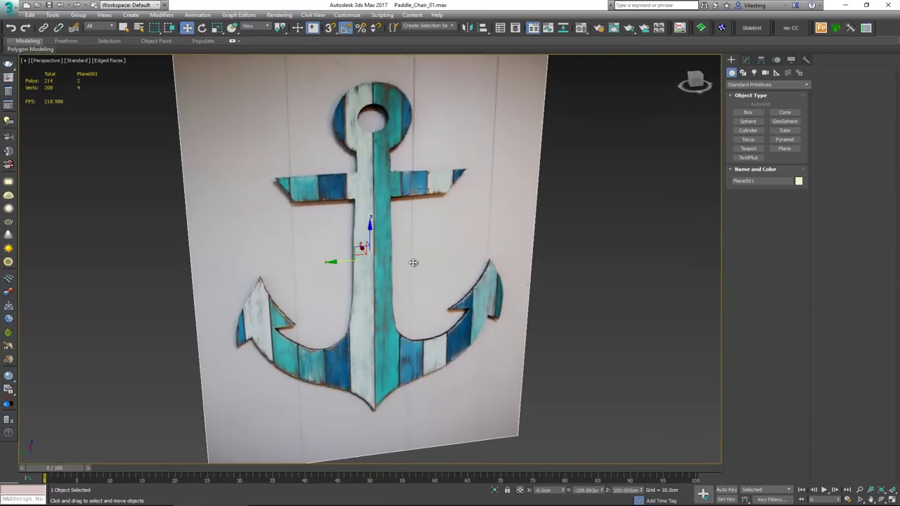
- Freeze the anchor reference plane and turn off Show Frozen in Gray in its object properties
right_click(413, 262)
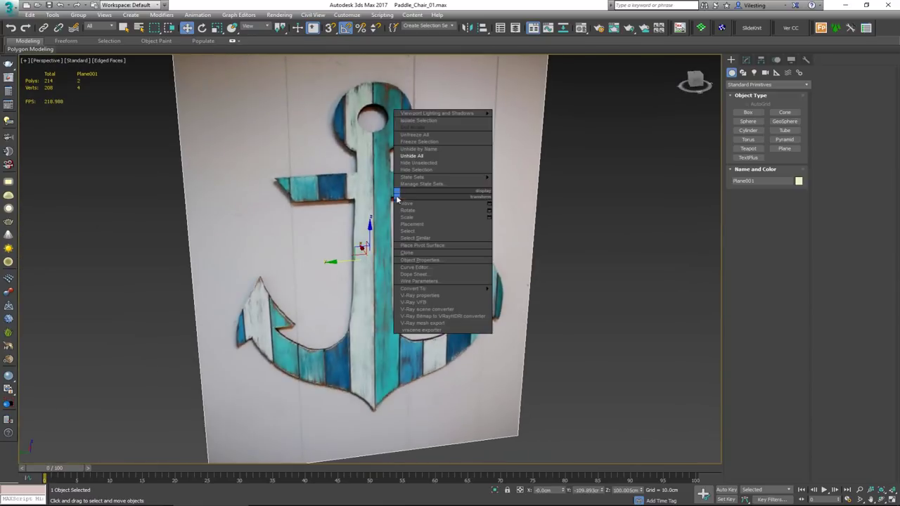
left_click(438, 259)
left_click(378, 241)
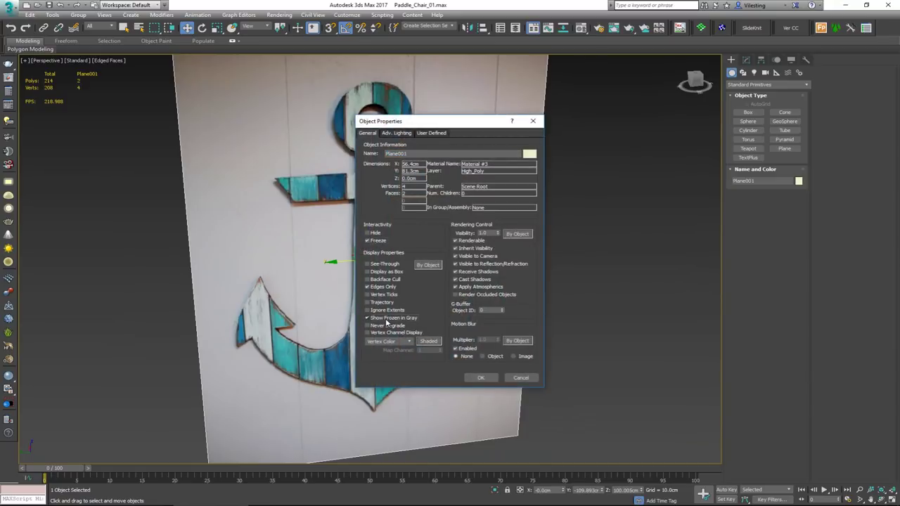
left_click(481, 377)
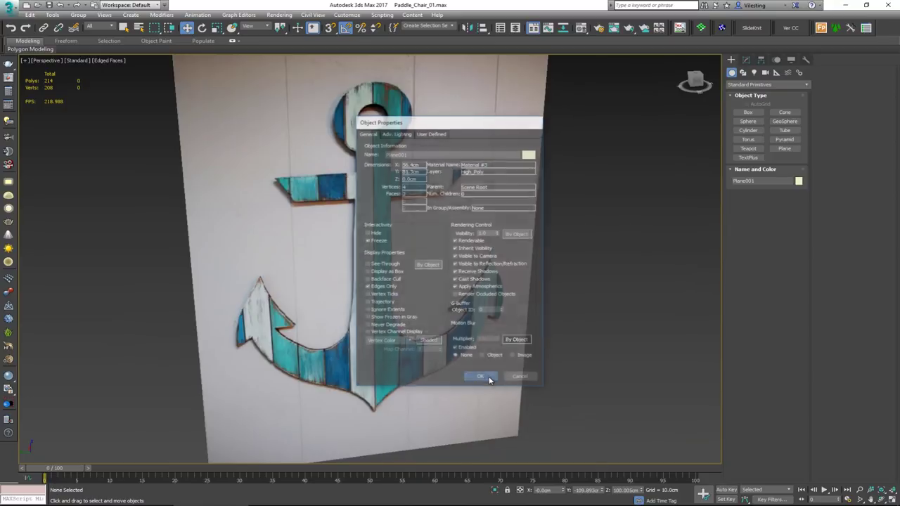
- Examine the anchor image in the Left view and compare its shape with the armrest anchor in the Bench_01 photo
key("alt+w")
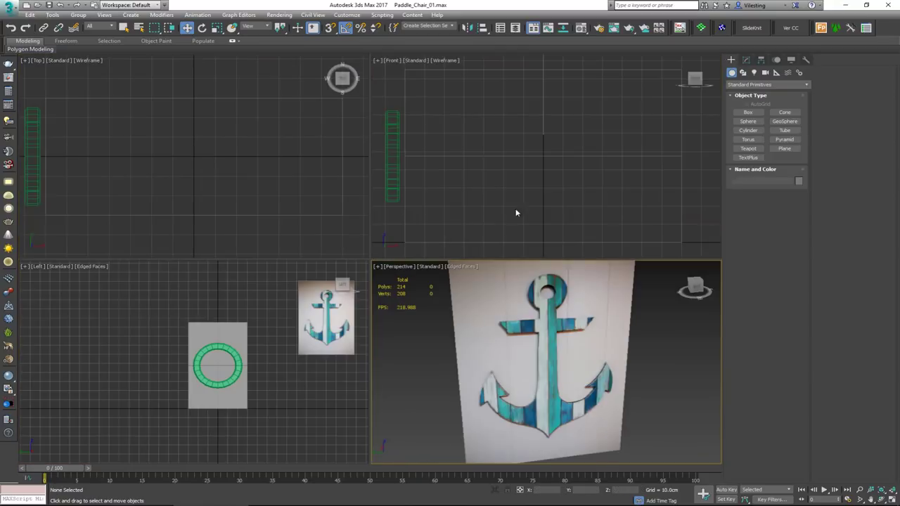
middle_click_drag(255, 340, 177, 345)
key("alt+w")
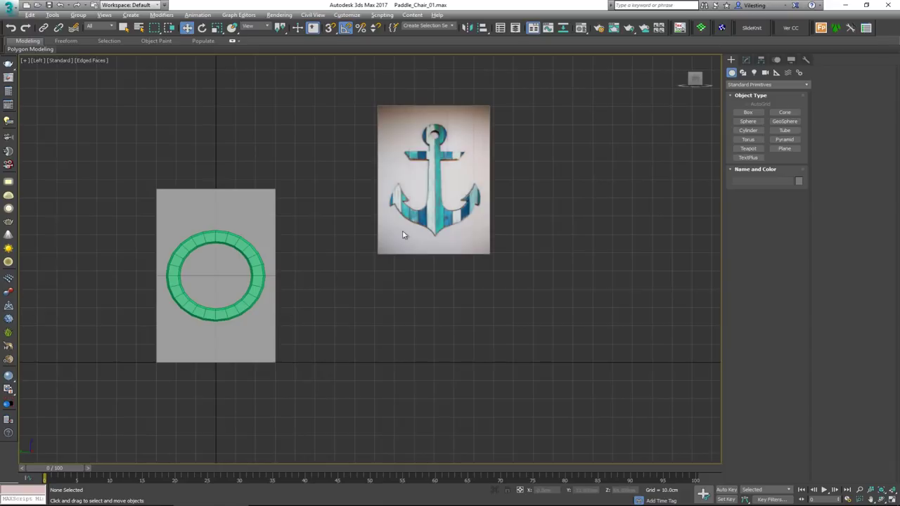
scroll(372, 255, "up", 8)
middle_click_drag(428, 204, 341, 334)
scroll(353, 288, "down", 3)
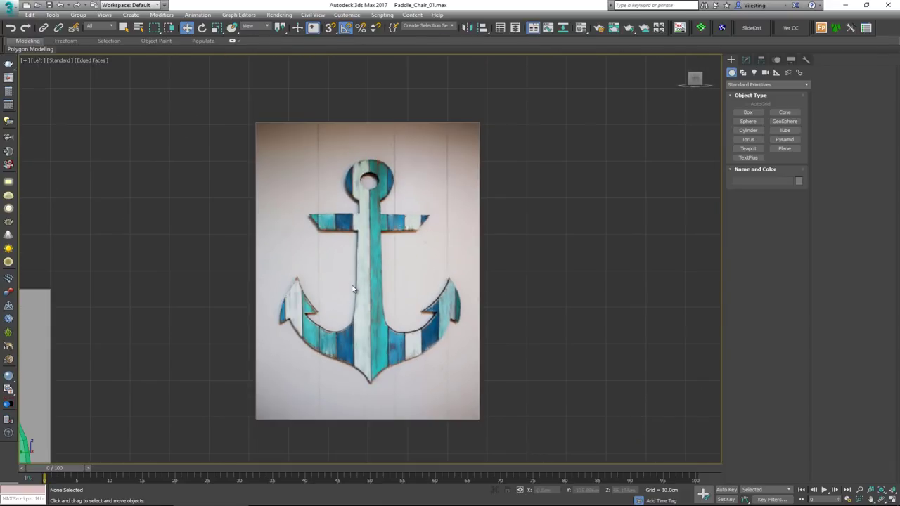
scroll(352, 287, "up", 2)
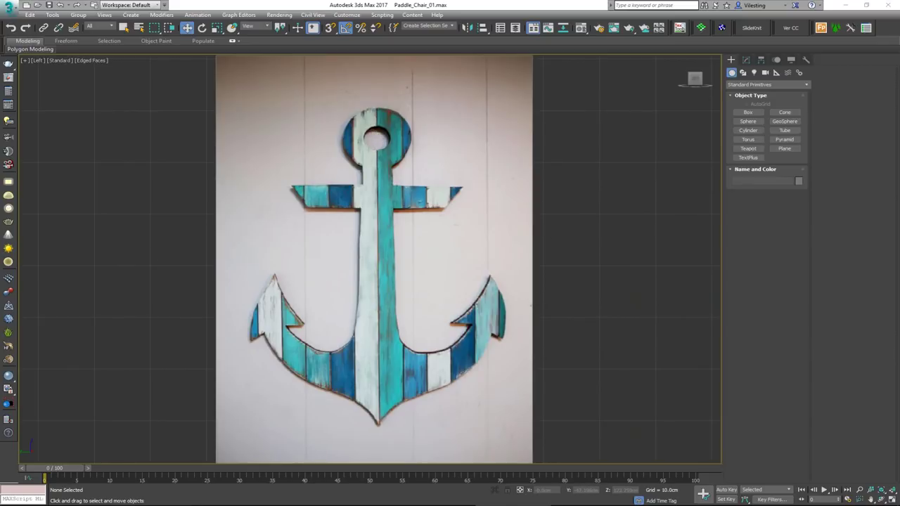
left_click_drag(0, 73, 812, 11)
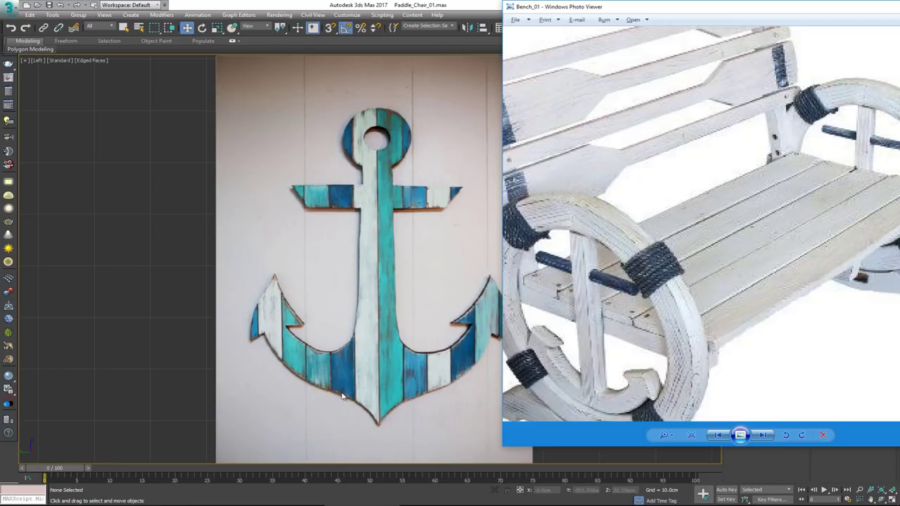
left_click_drag(665, 6, 0, 78)
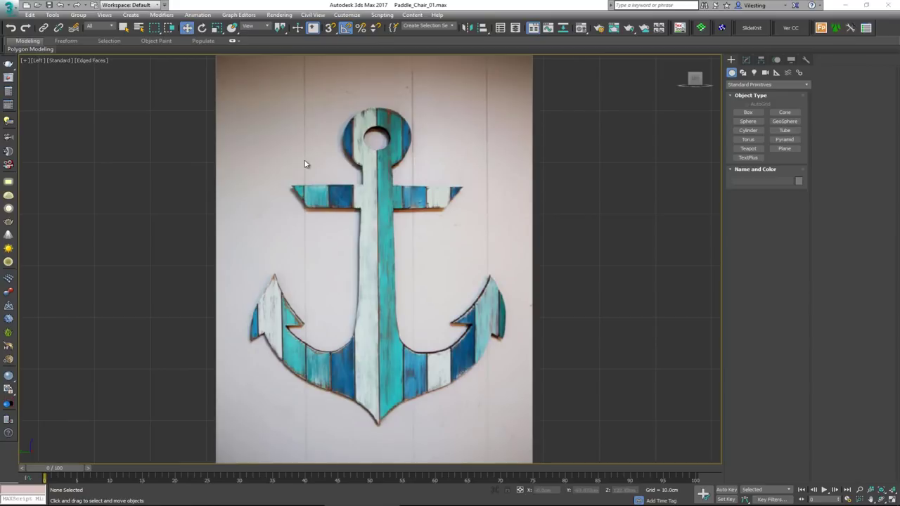
- Create a plane about 57.2 cm long and 3.2 cm wide over the right half of the anchor's shank in the Left view
scroll(363, 164, "up", 3)
middle_click_drag(372, 135, 348, 126)
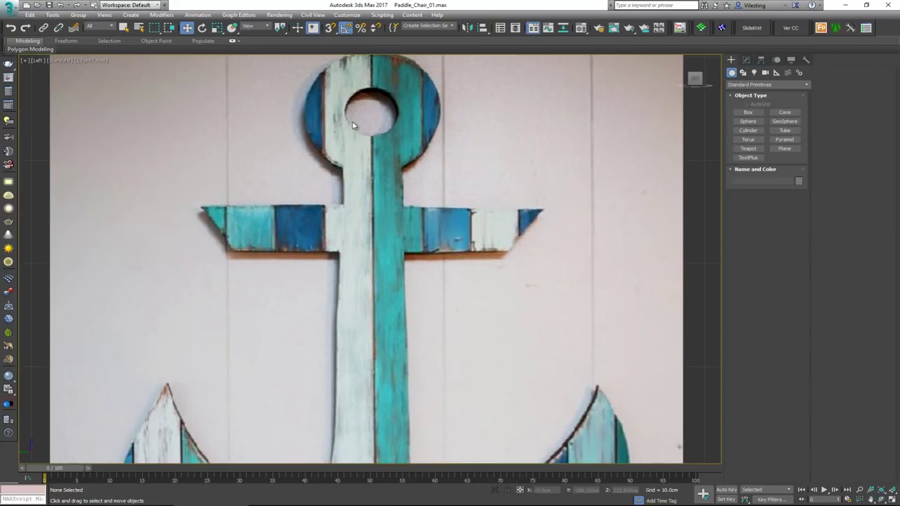
left_click(784, 149)
scroll(359, 184, "down", 5)
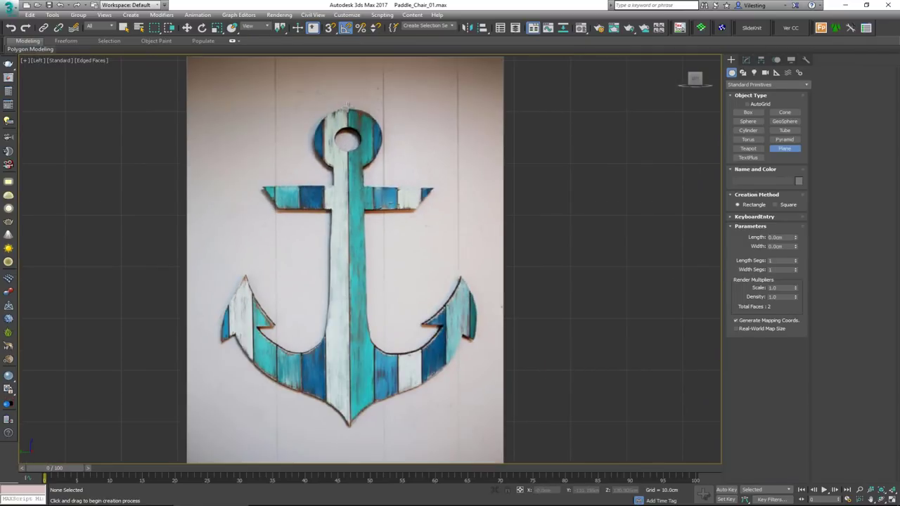
left_click_drag(347, 107, 365, 403)
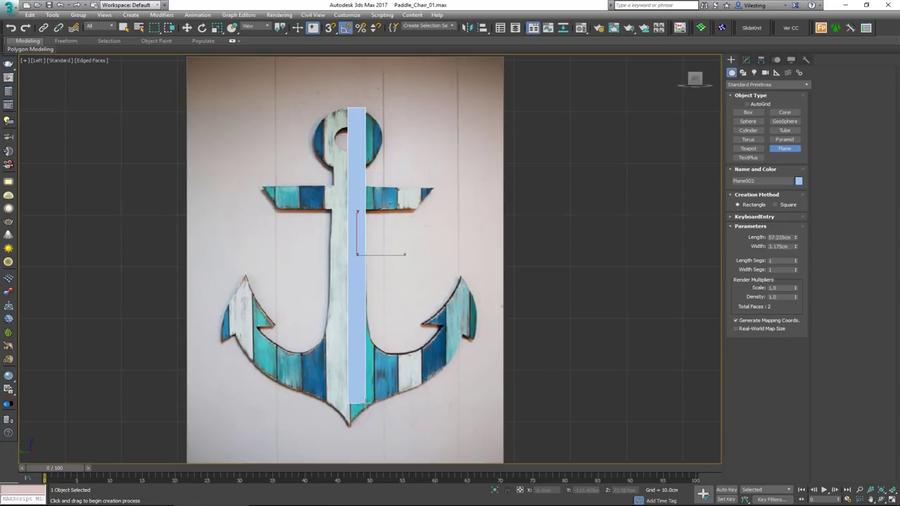
key("w")
- Add an Edit Poly modifier to the shank plane and turn on its see-through display
left_click(746, 59)
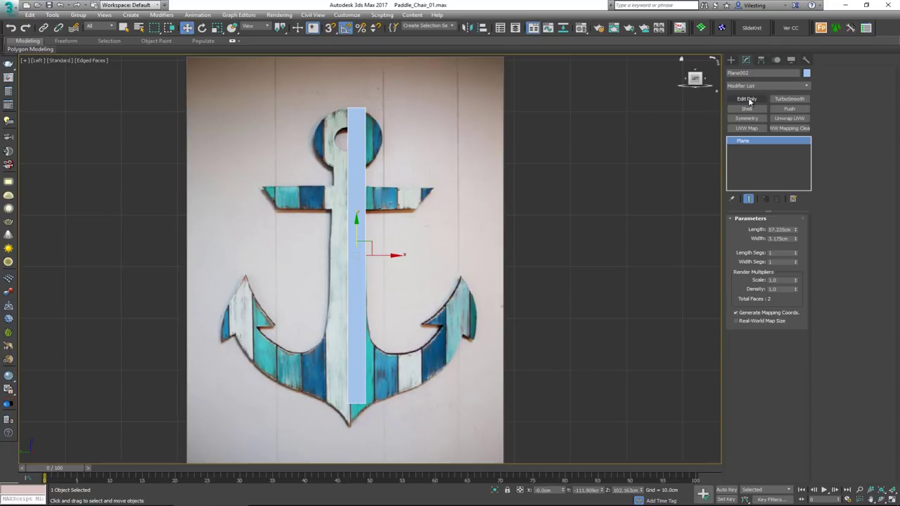
left_click(749, 100)
key("alt+x")
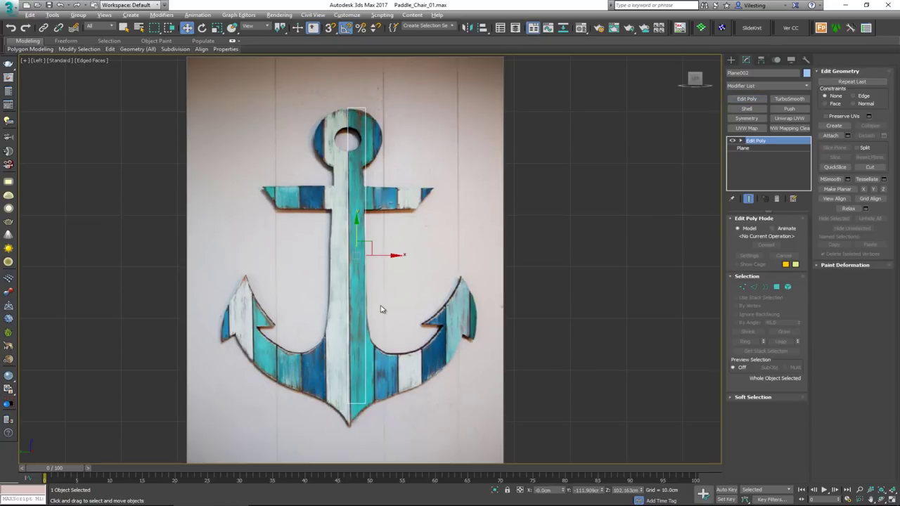
- Move the shank plane along X to about -1.26 cm so it sits in front of the anchor image, and return to the Left view
key("alt+w")
right_click(479, 394)
key("alt+w")
middle_click_drag(411, 295, 438, 300, "alt")
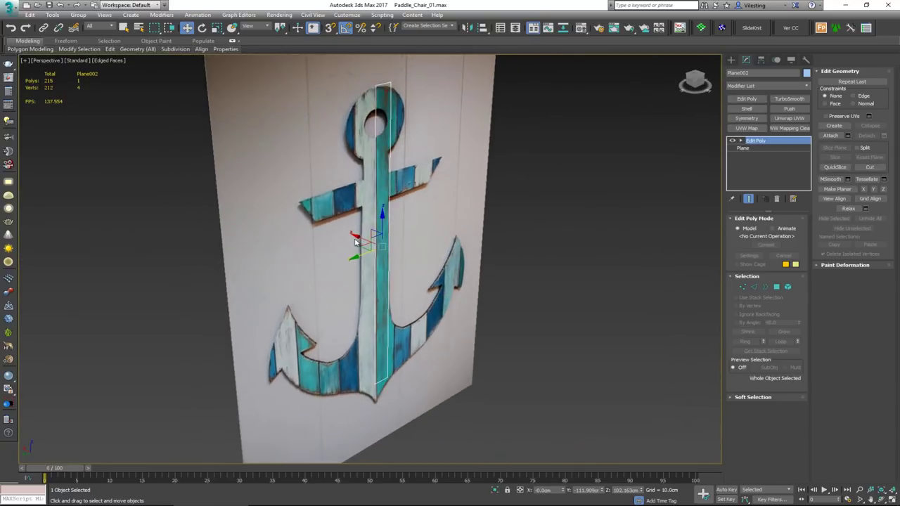
key("alt+w")
right_click(235, 352)
key("alt+w")
- Insert a horizontal edge loop with Swift Loop across the shank plane at the height where the shank starts to widen
scroll(360, 279, "up", 3)
middle_click_drag(359, 279, 359, 203)
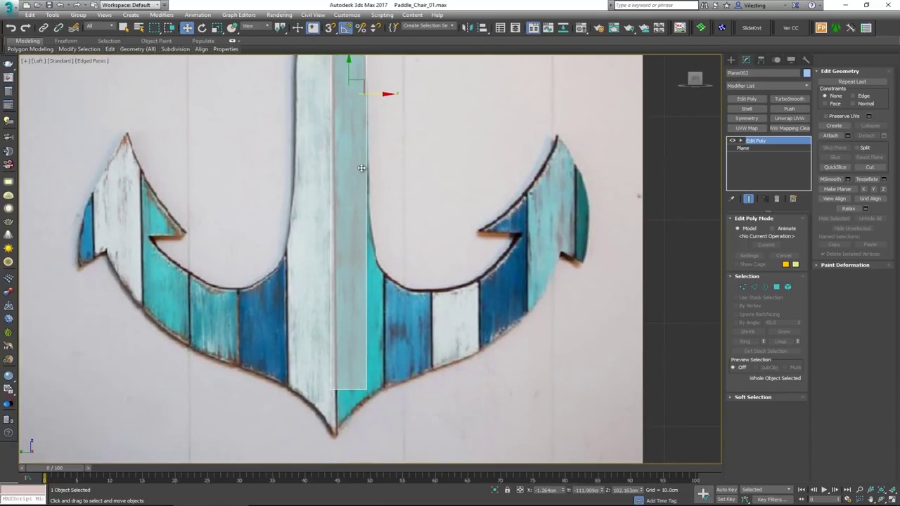
middle_click_drag(364, 166, 363, 333)
mouse_move(347, 137)
middle_mouse_down()
mouse_move(352, 251)
mouse_move(340, 148)
middle_mouse_up()
middle_click_drag(363, 301, 345, 169)
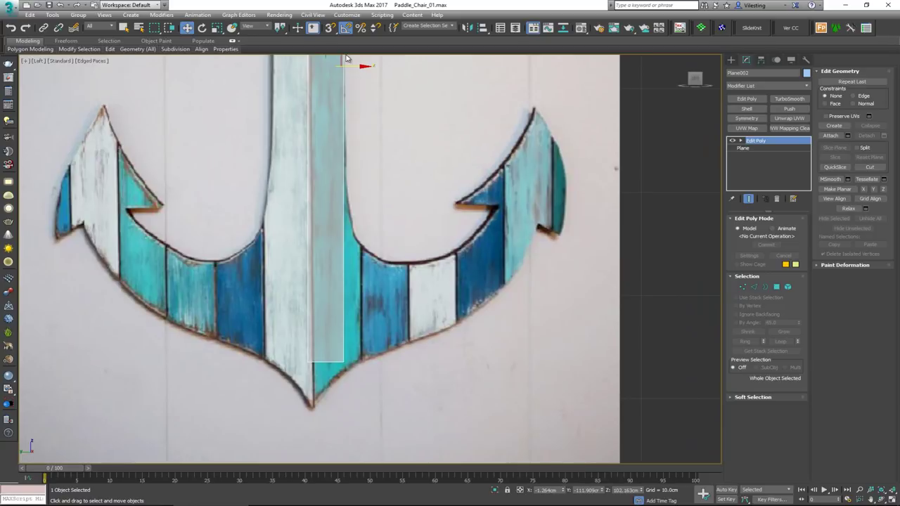
left_click(232, 41)
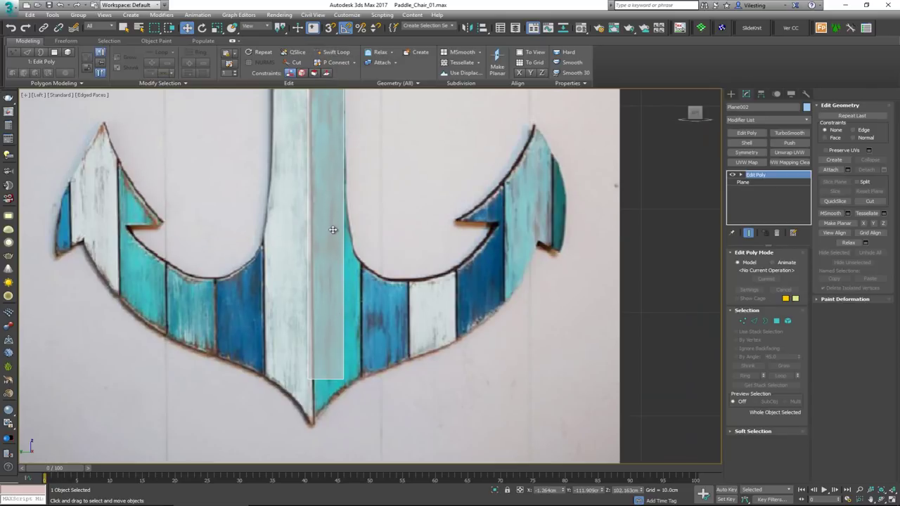
key("alt+2")
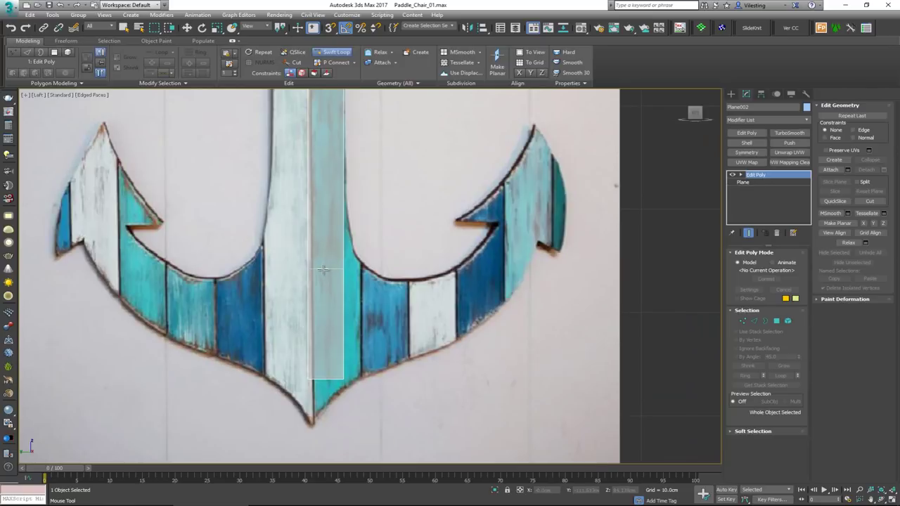
left_click(325, 226)
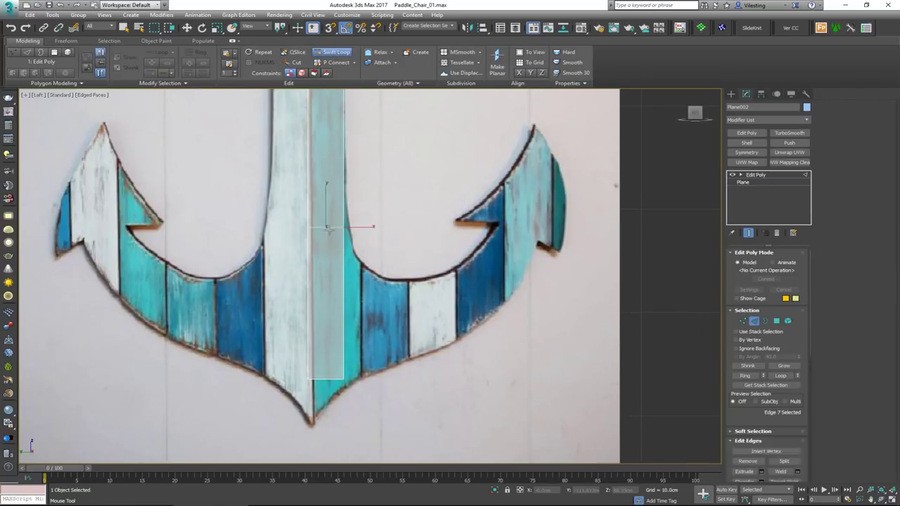
key("w")
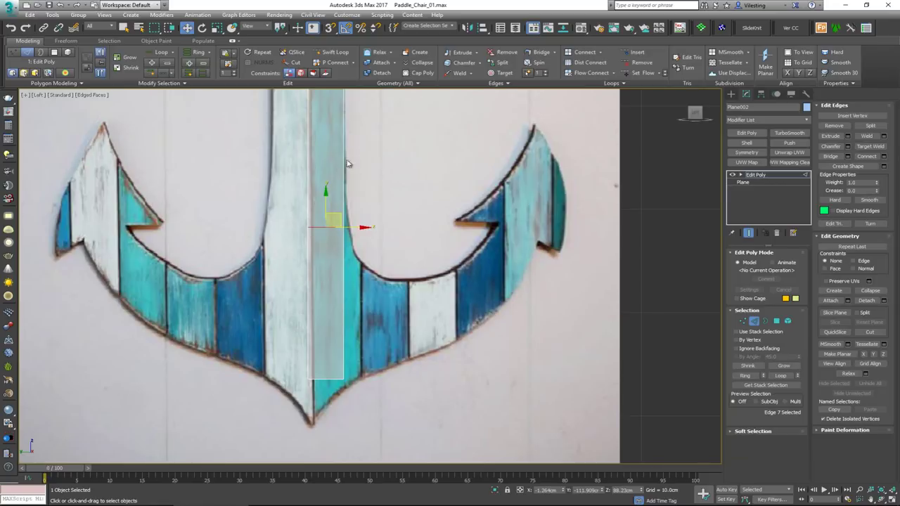
left_click(233, 41)
key("2")
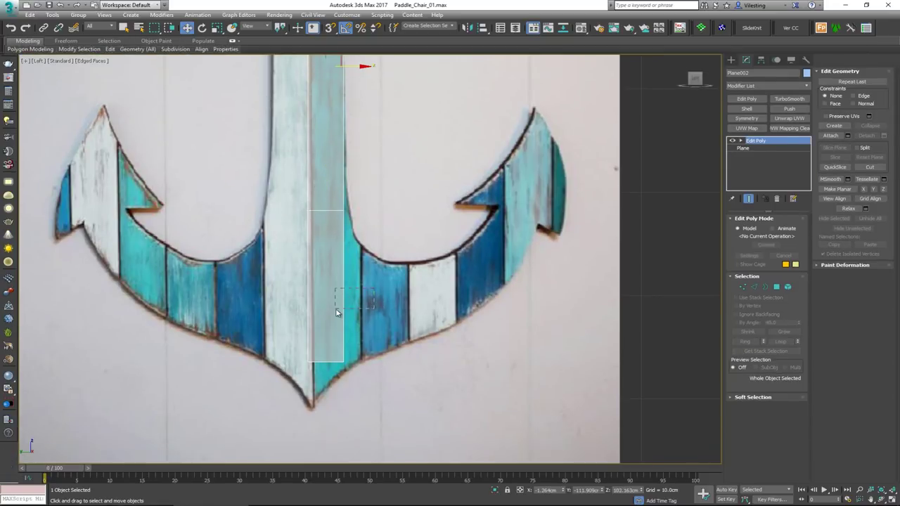
- Extend the shank's lower right edge outward to the first plank joint and fit the new vertices to the anchor outline
key("2")
left_click_drag(377, 287, 412, 285)
key("1")
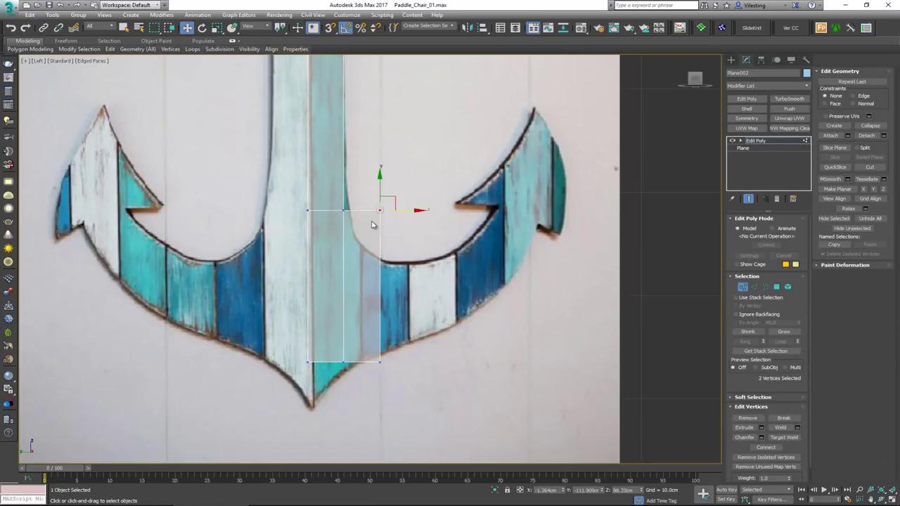
left_click_drag(378, 210, 373, 239)
left_click_drag(366, 383, 364, 383)
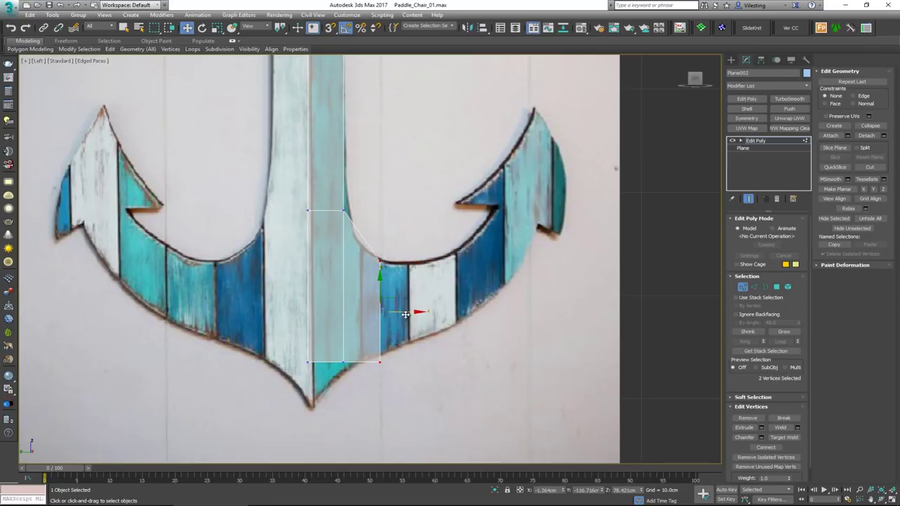
left_click_drag(406, 312, 392, 312)
left_click(365, 360)
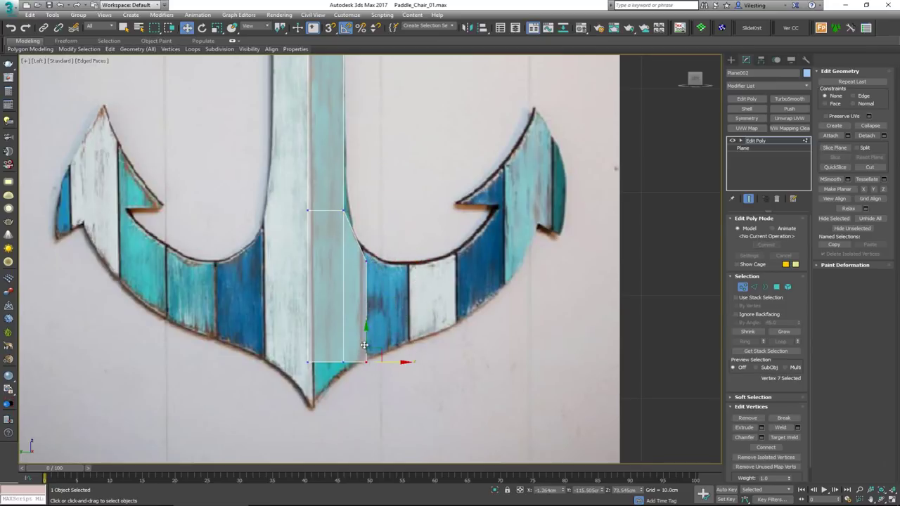
left_click(366, 255)
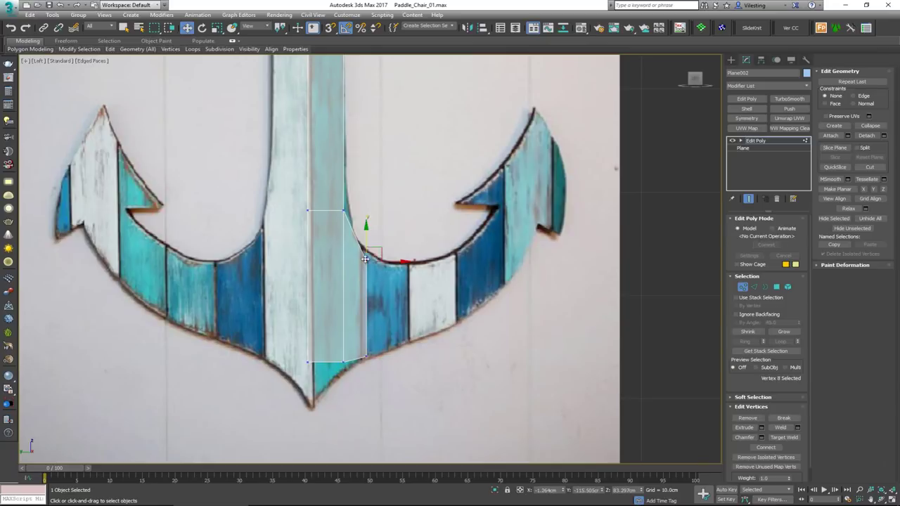
- Extend the arm's end edge across the blue plank beside the shank and align its two vertices with the arm's outline
key("2")
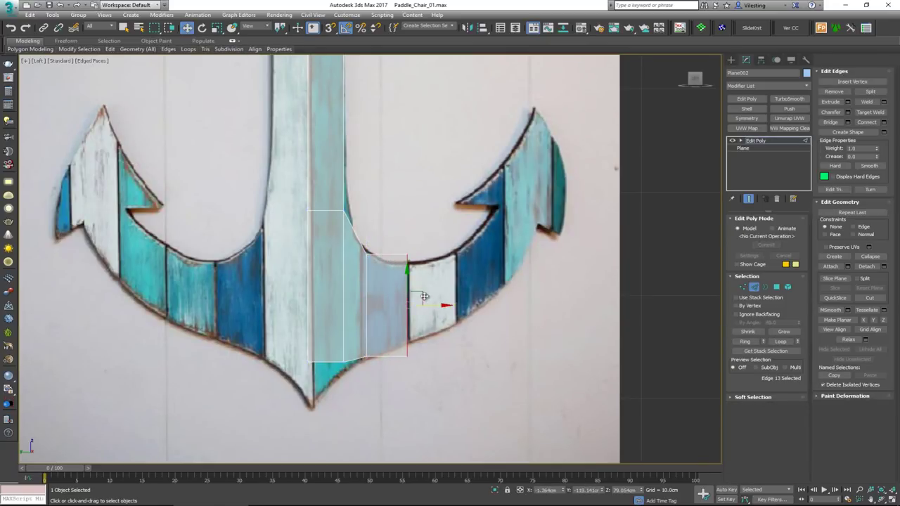
key("1")
left_click(406, 254)
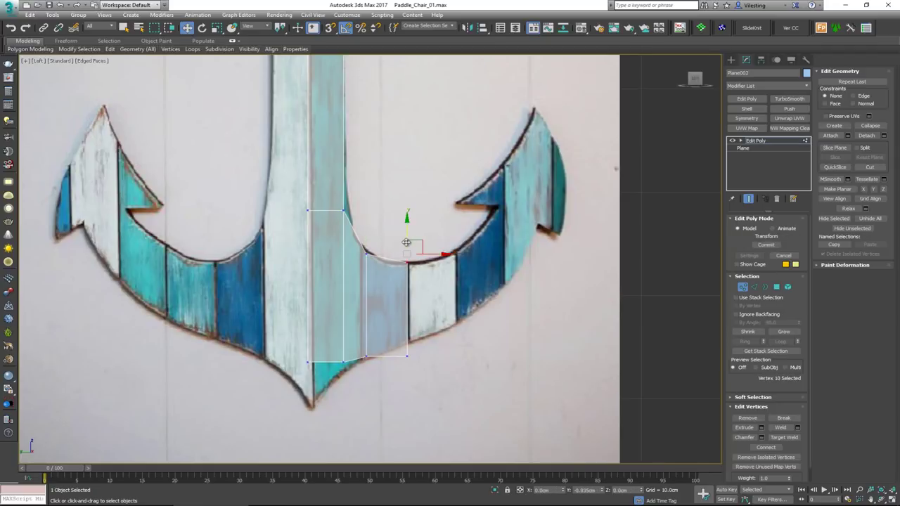
left_click_drag(420, 368, 401, 325)
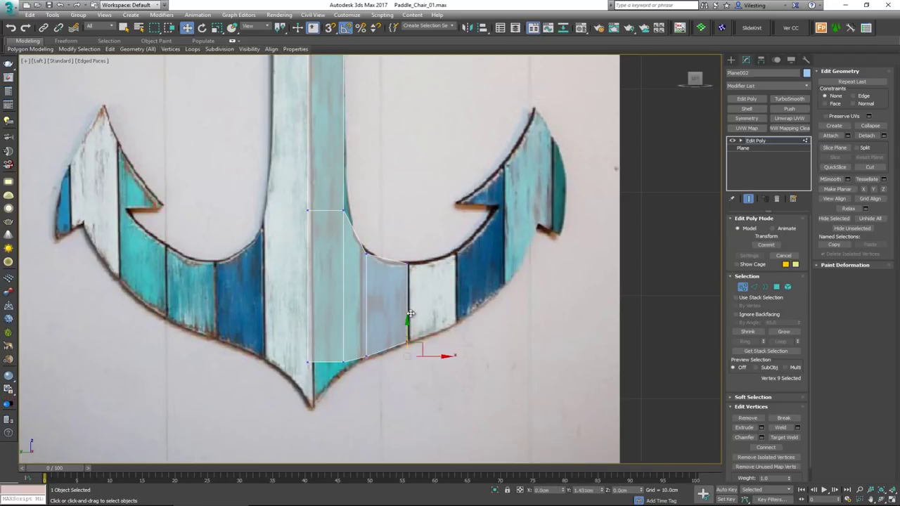
- Extend the arm's end edge across the white plank and match the new vertices to the curve
key("2")
left_click(409, 303)
left_click_drag(445, 302, 454, 267, "shift")
key("1")
left_click(455, 325)
left_click_drag(458, 306, 457, 300)
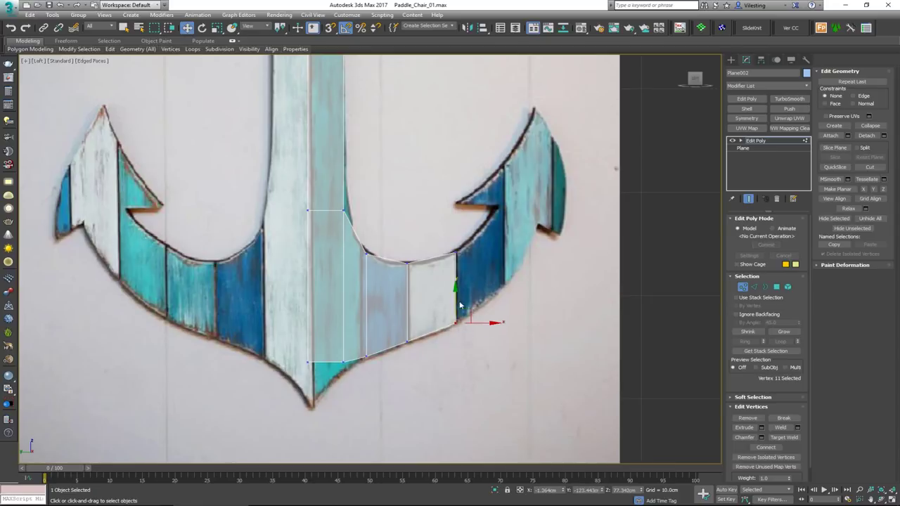
- Extend the arm's end edge across the dark blue plank and raise its upper vertex to the inner barb's notch
key("2")
left_click_drag(479, 287, 509, 210, "shift")
key("1")
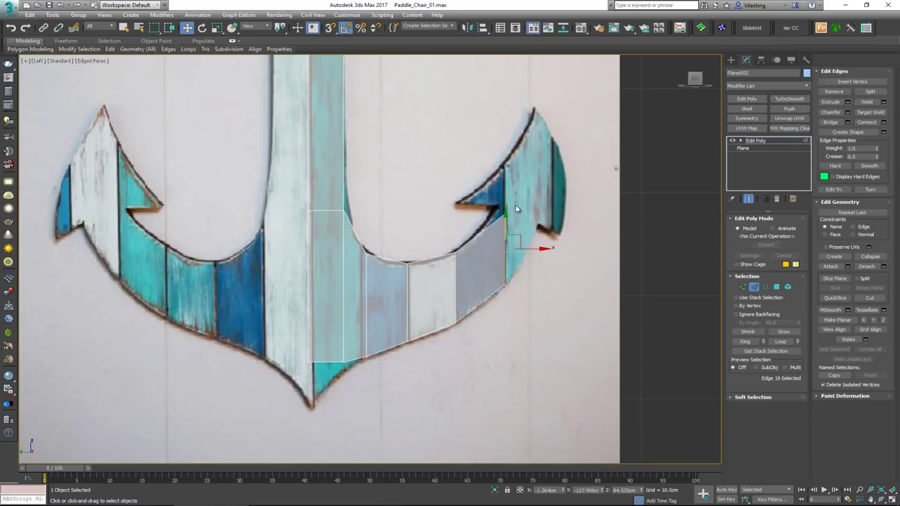
left_click(505, 206)
left_click_drag(506, 205, 506, 187)
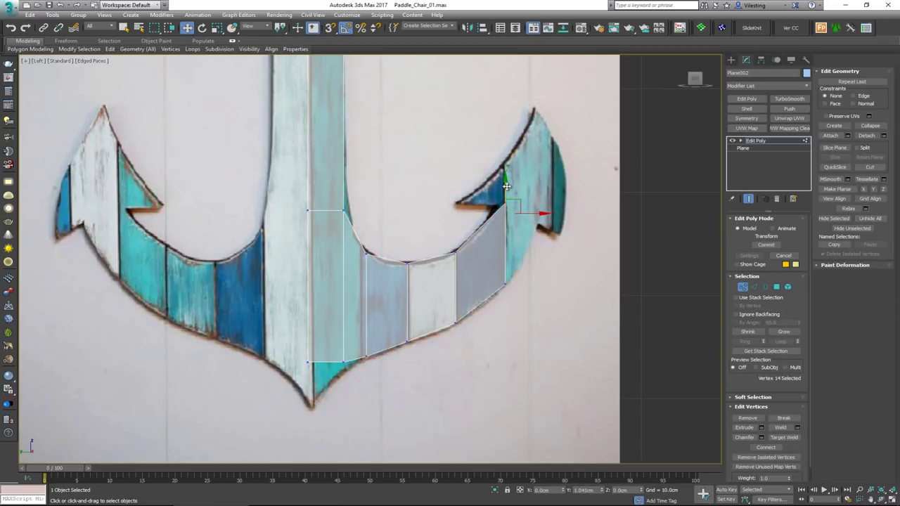
- Extend the arm's end edge to the outer barb's notch and lower its upper vertex level with the inner notch
key("2")
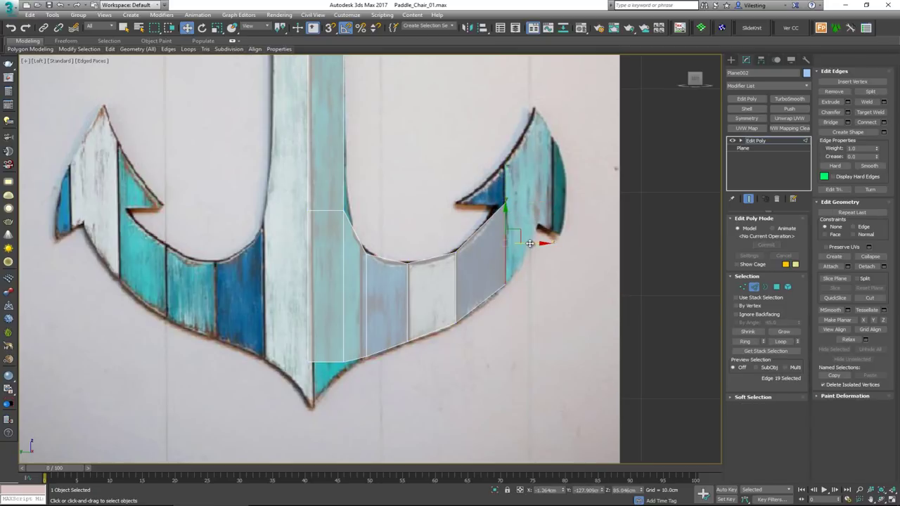
left_click_drag(545, 241, 569, 241, "shift")
left_click_drag(537, 211, 539, 159)
key("1")
left_click(537, 144)
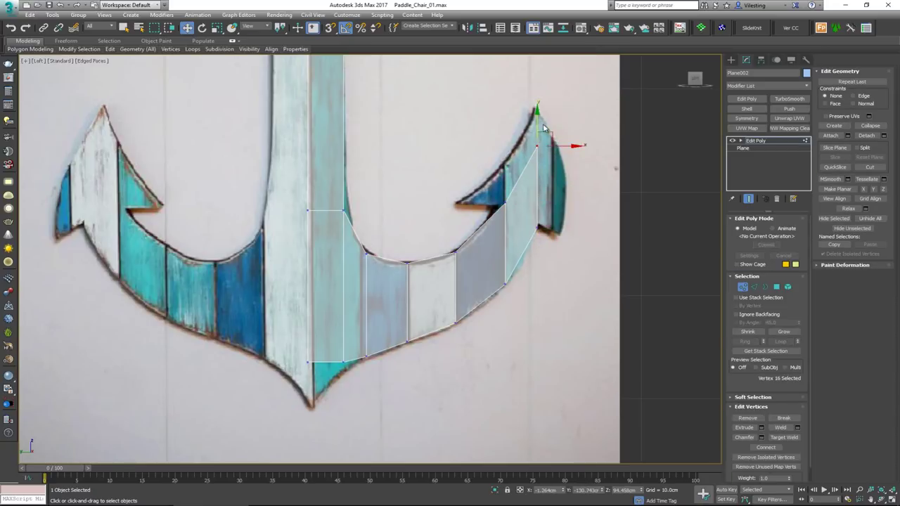
left_click_drag(537, 125, 534, 178)
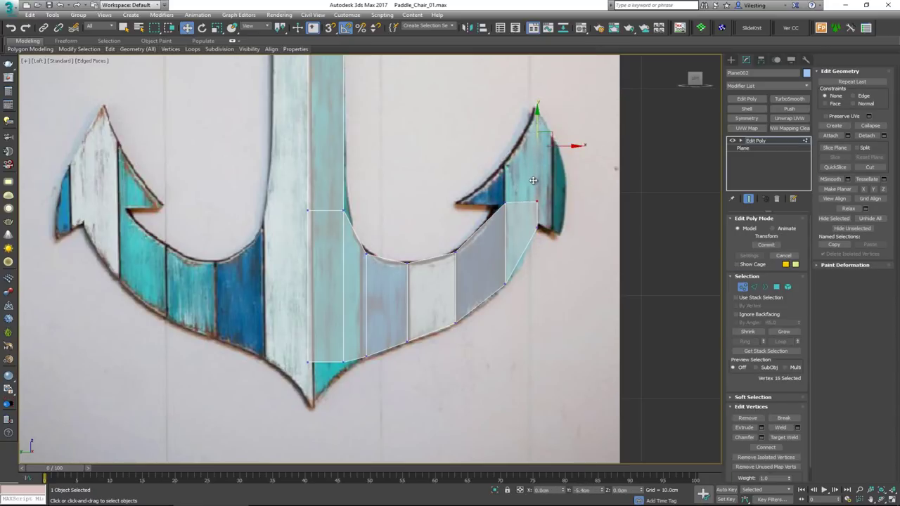
left_click(536, 202)
- Extend the end edge outward over the outer barb and place its lower vertex on the barb's tip
key("2")
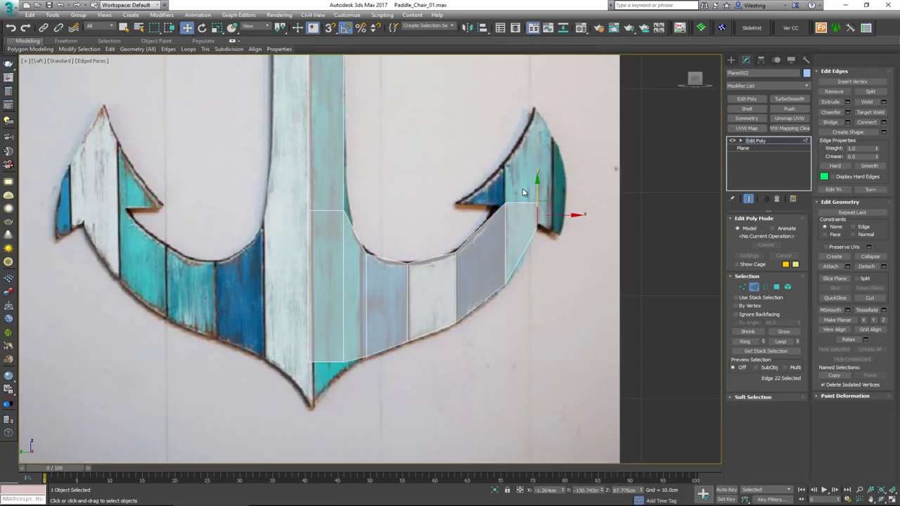
left_click_drag(559, 215, 576, 225, "shift")
key("1")
left_click(566, 226)
left_click_drag(578, 225, 574, 232)
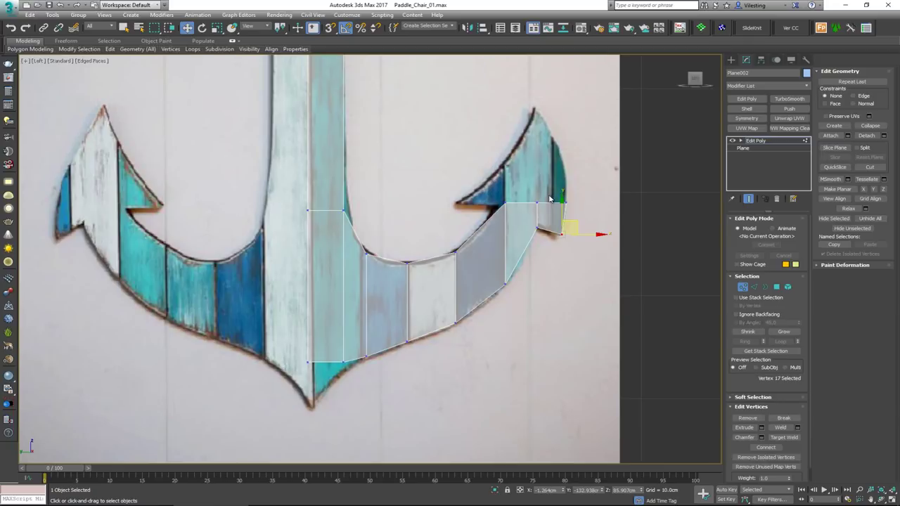
- Extend the fluke's upper edges upward to the inner barb's top corner and fit the outer vertex to the outline
key("2")
left_click_drag(534, 190, 539, 138, "shift")
key("1")
left_click(567, 166)
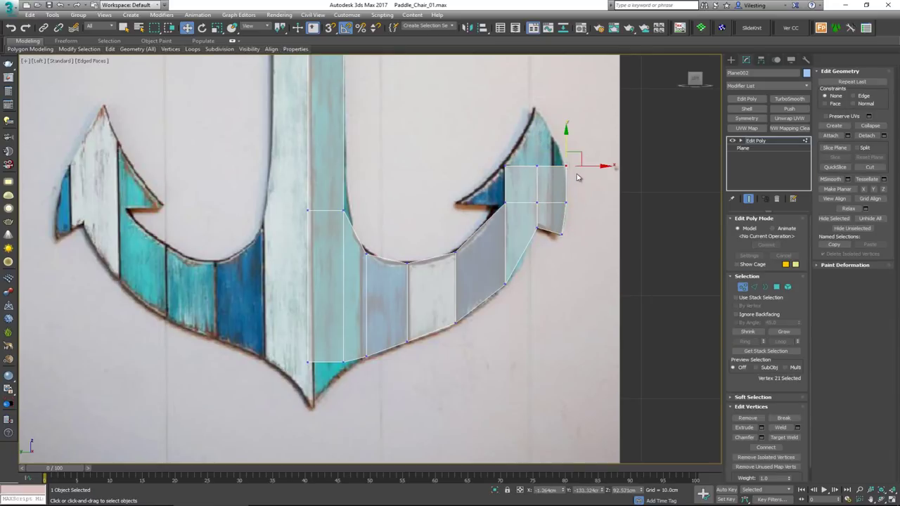
left_click_drag(586, 166, 584, 167)
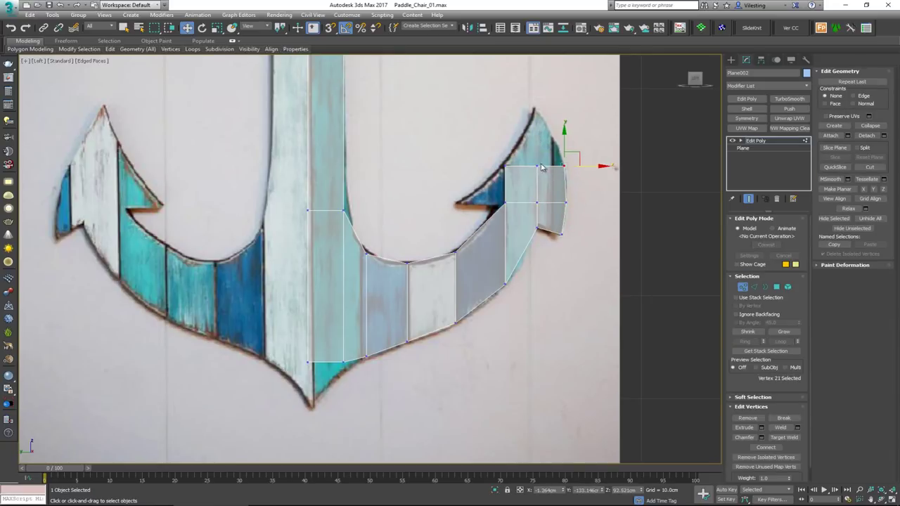
- Extend the fluke's upper edges by another row partway to the tip and pull its side vertices in to the outline
key("2")
left_click_drag(536, 147, 543, 85, "shift")
key("1")
left_click_drag(482, 86, 571, 118)
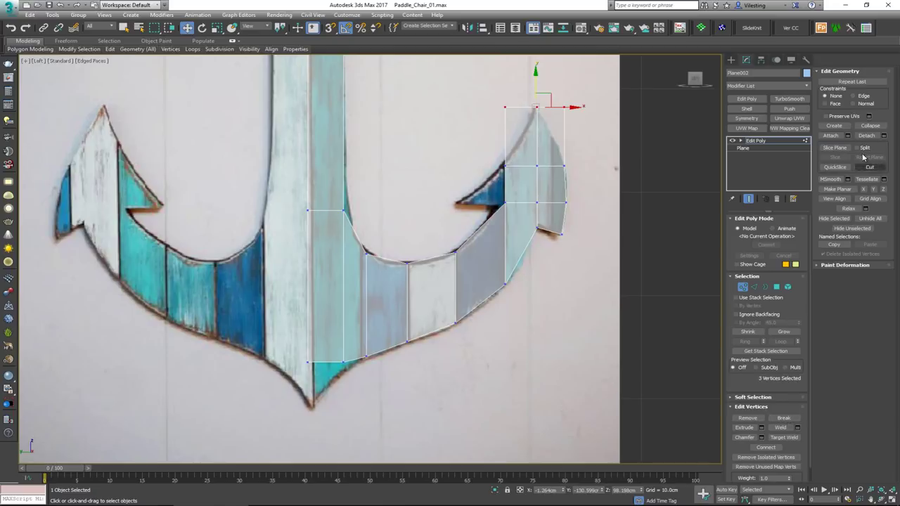
left_click(870, 126)
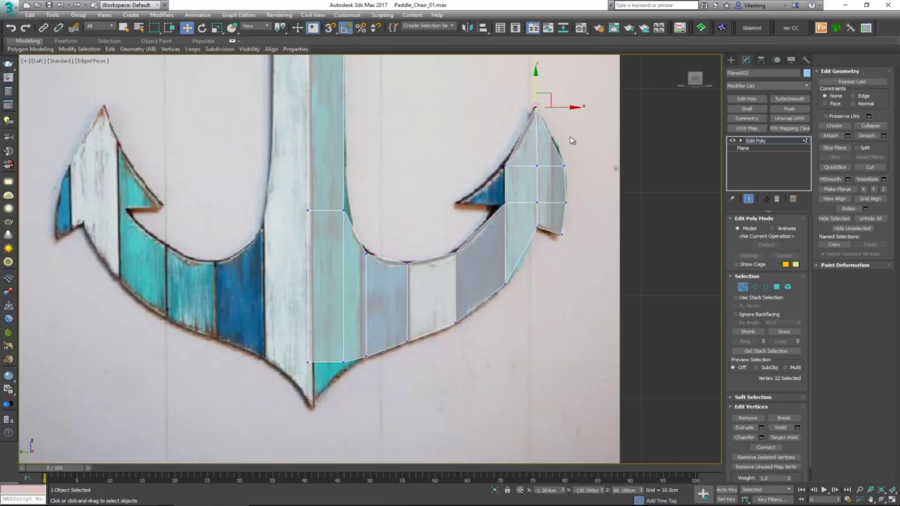
key("ctrl+z")
left_click_drag(535, 105, 535, 112)
left_click(505, 136)
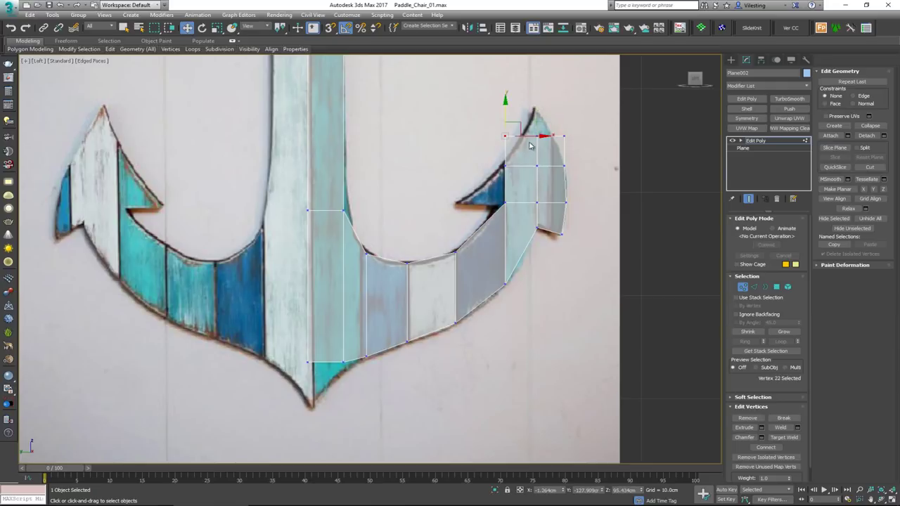
left_click_drag(550, 136, 550, 136)
mouse_move(582, 129)
left_mouse_down()
mouse_move(561, 145)
mouse_move(579, 137)
left_mouse_up()
- Extend the fluke's topmost edges up to its tip and collapse them into a single point
key("2")
left_click_drag(539, 115, 548, 86, "shift")
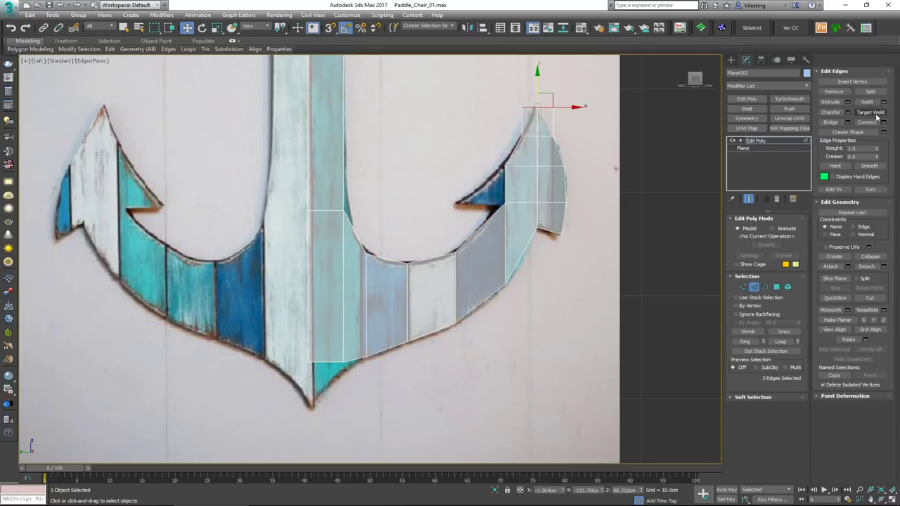
left_click(872, 257)
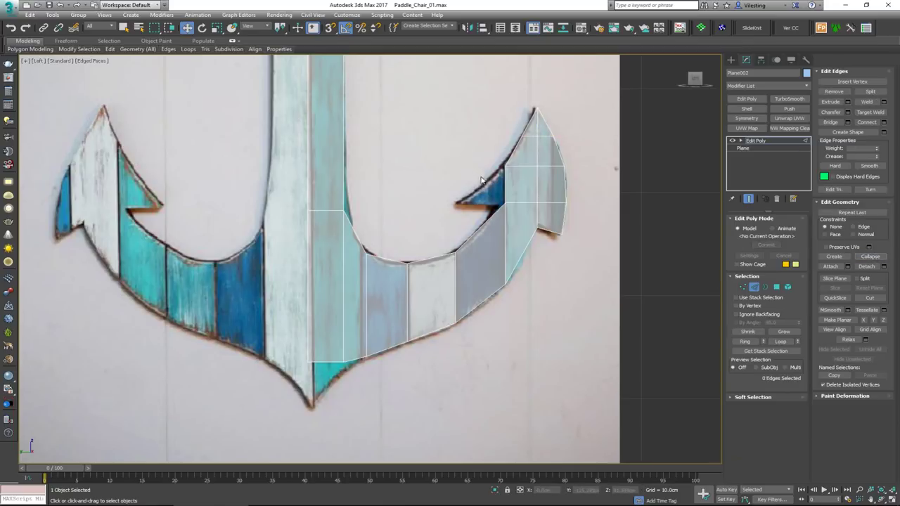
- Extend the fluke's inner edge out to the inner barb's tip and remove the surplus upper vertex so the barb becomes a triangle
left_click(511, 190)
left_click_drag(529, 184, 481, 182)
scroll(480, 182, "up", 4)
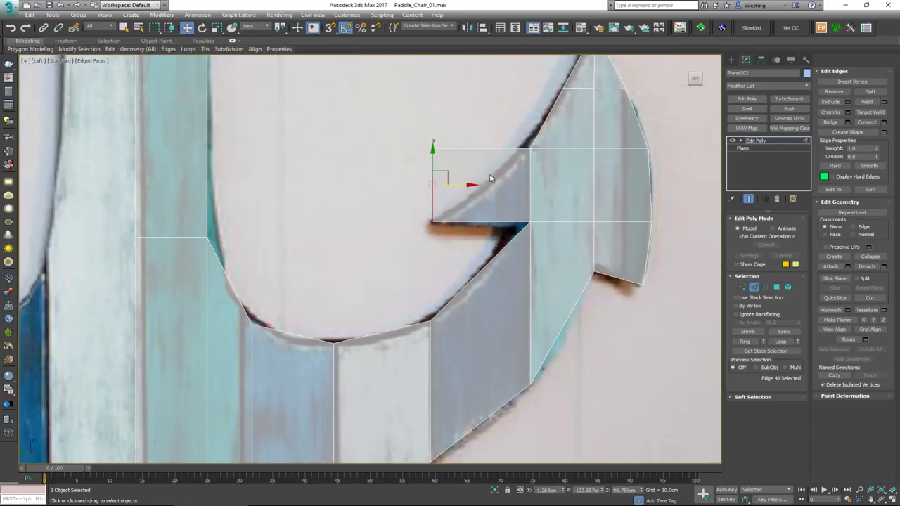
key("1")
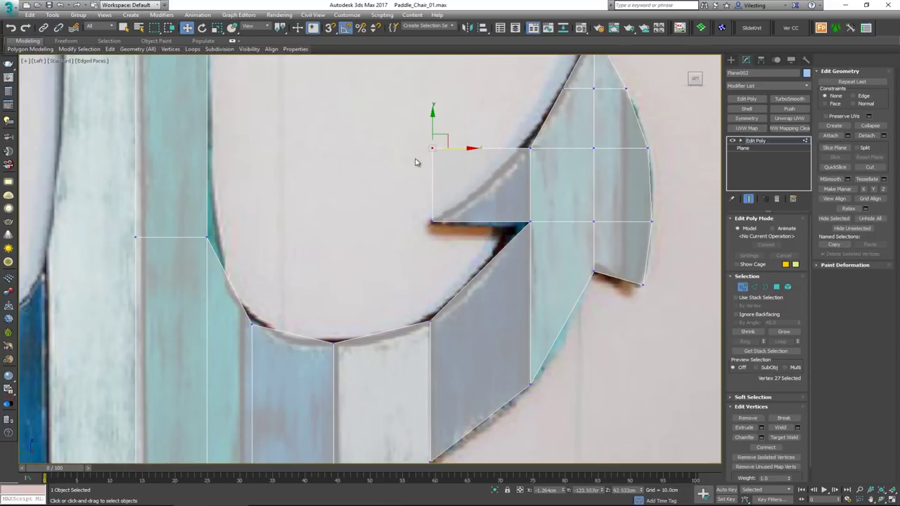
key("BackSpace")
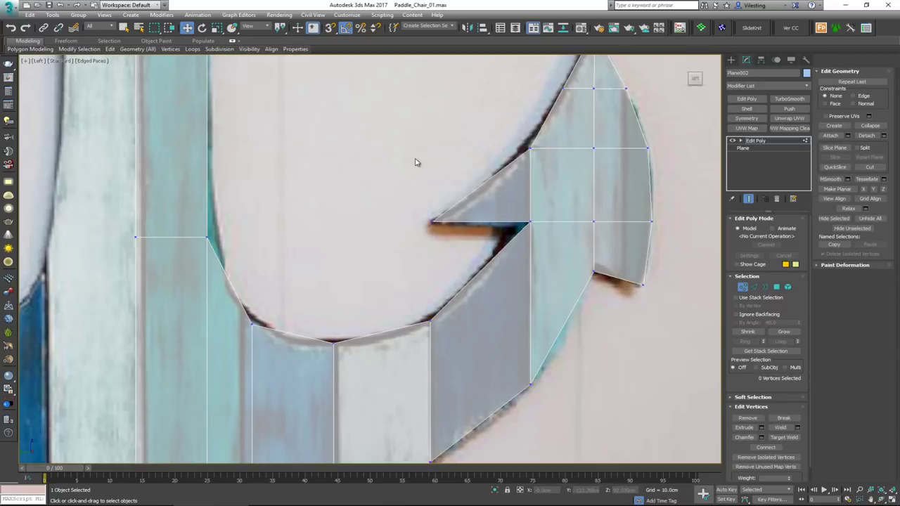
scroll(485, 203, "down", 4)
scroll(492, 211, "down", 2)
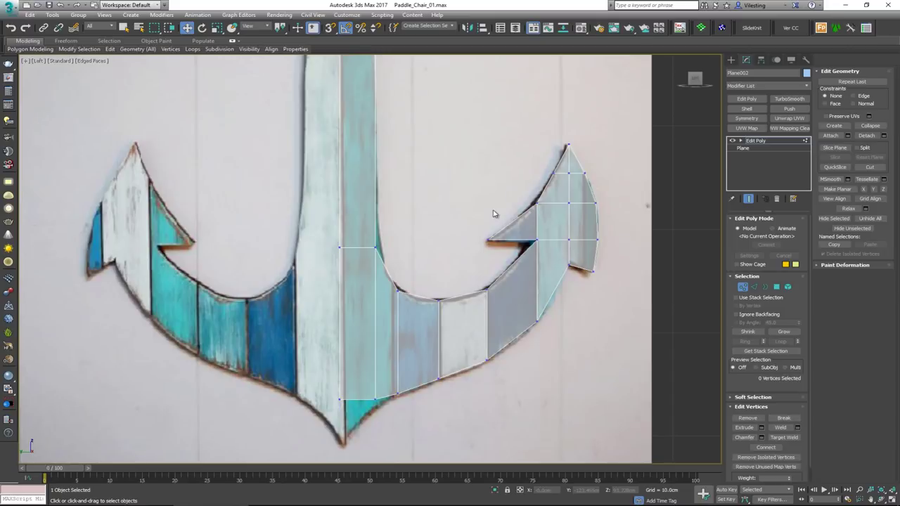
middle_click_drag(524, 190, 476, 225)
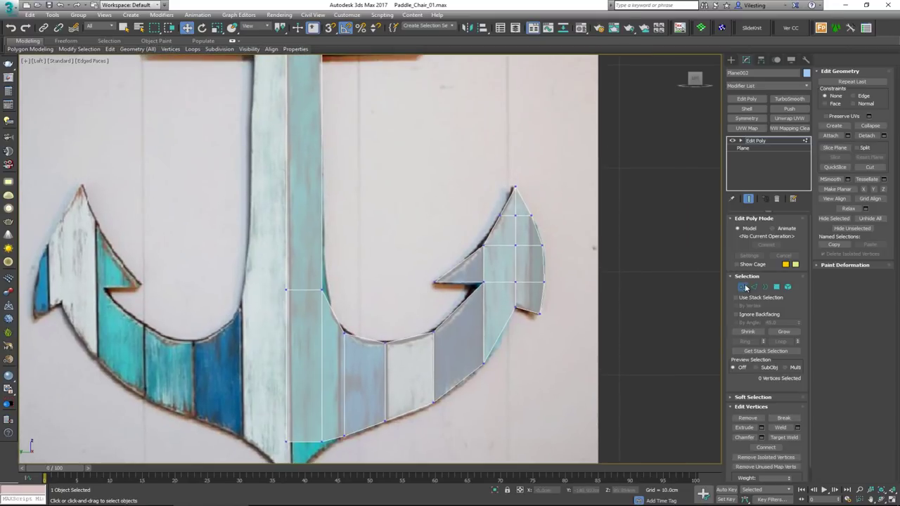
- Move the anchor plane's pivot onto the vertical centre-line edge of the shaft using vertex snapping
left_click(744, 288)
scroll(404, 207, "down", 2)
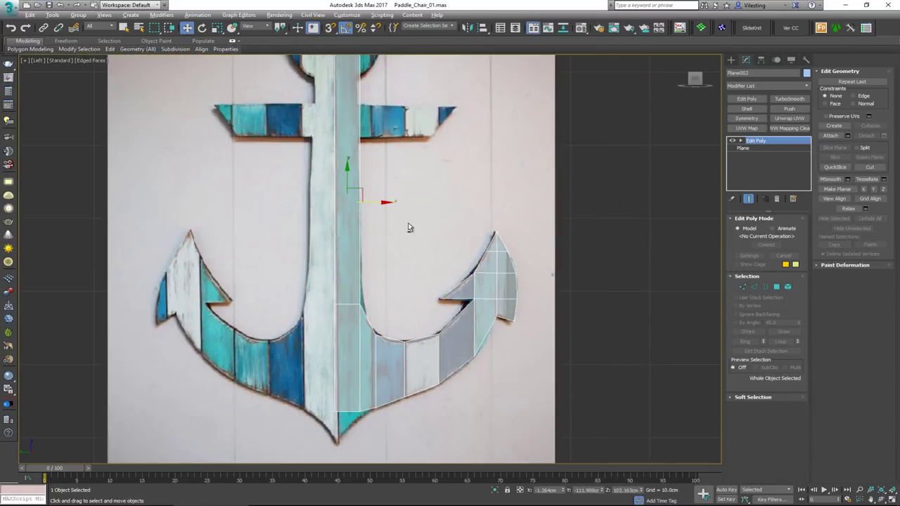
key("alt+w")
right_click(567, 335)
key("alt+w")
middle_click_drag(480, 300, 448, 296, "alt")
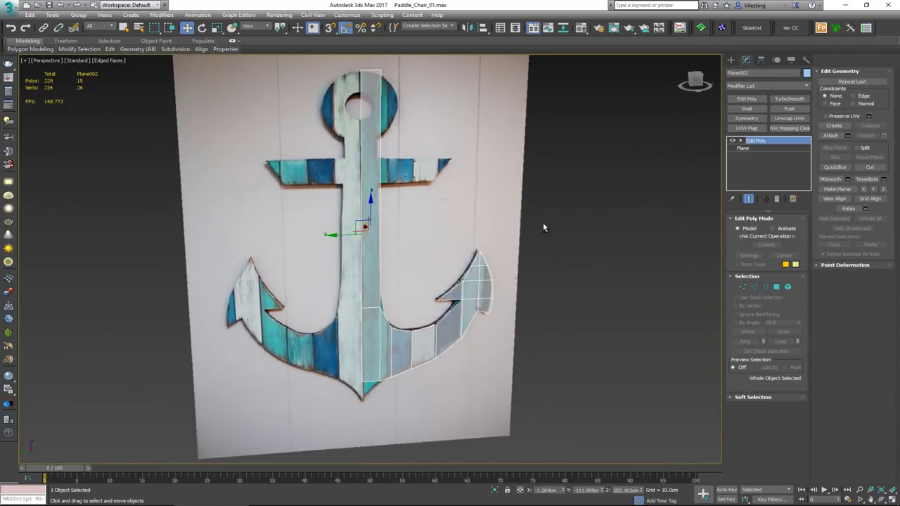
middle_click_drag(545, 226, 535, 247, "alt")
scroll(411, 203, "up", 3)
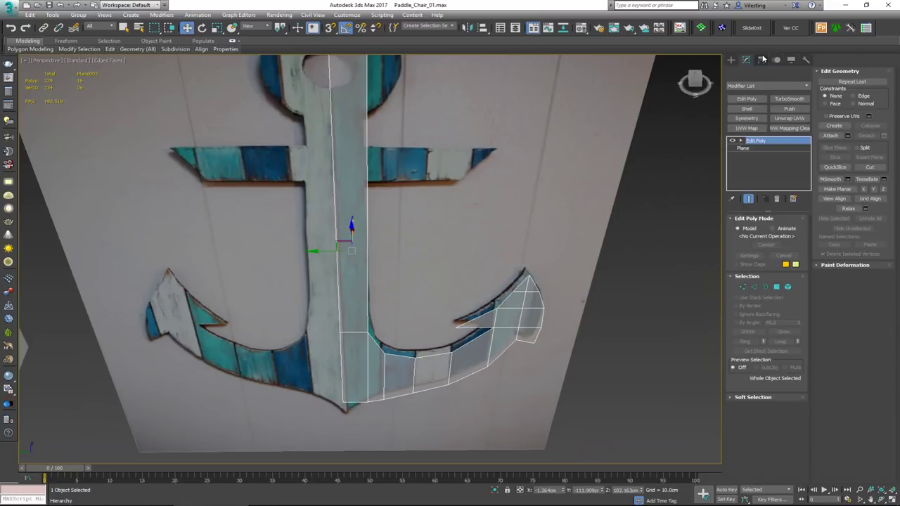
left_click(762, 59)
left_click(766, 118)
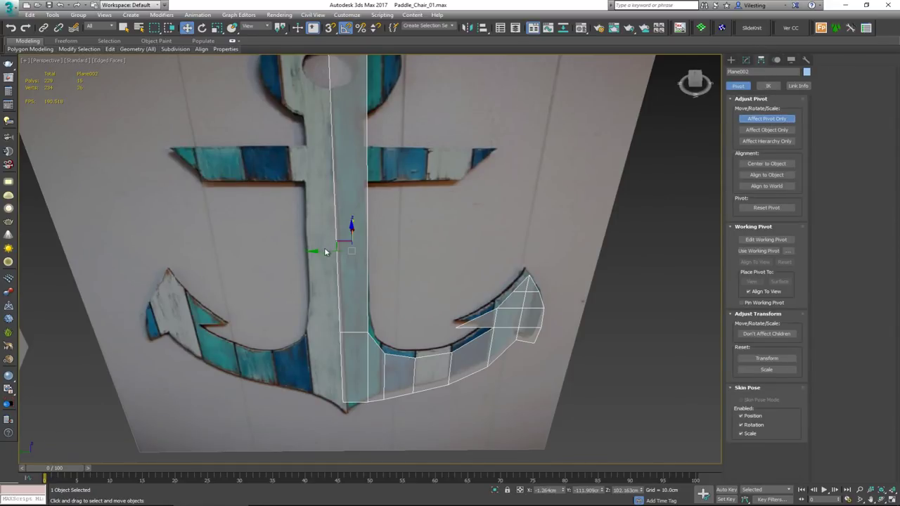
key("s")
left_click_drag(326, 262, 340, 333)
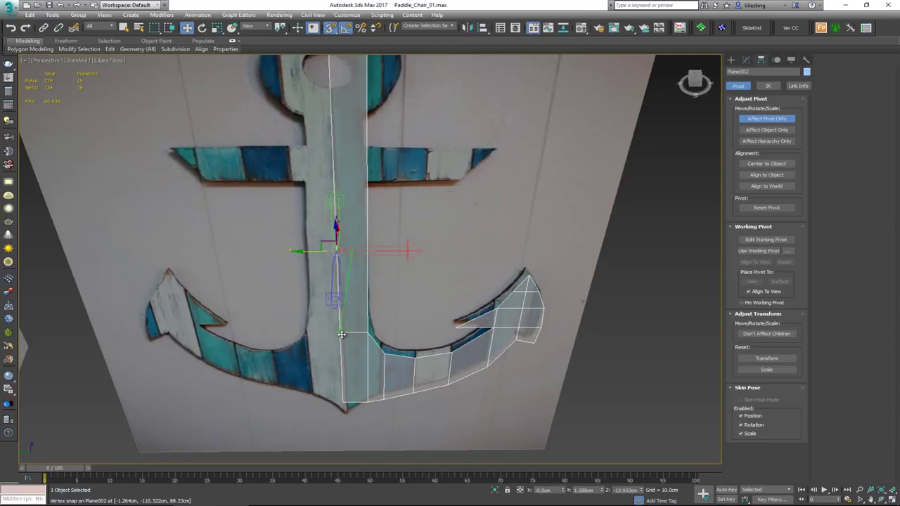
middle_click_drag(341, 334, 364, 333, "alt")
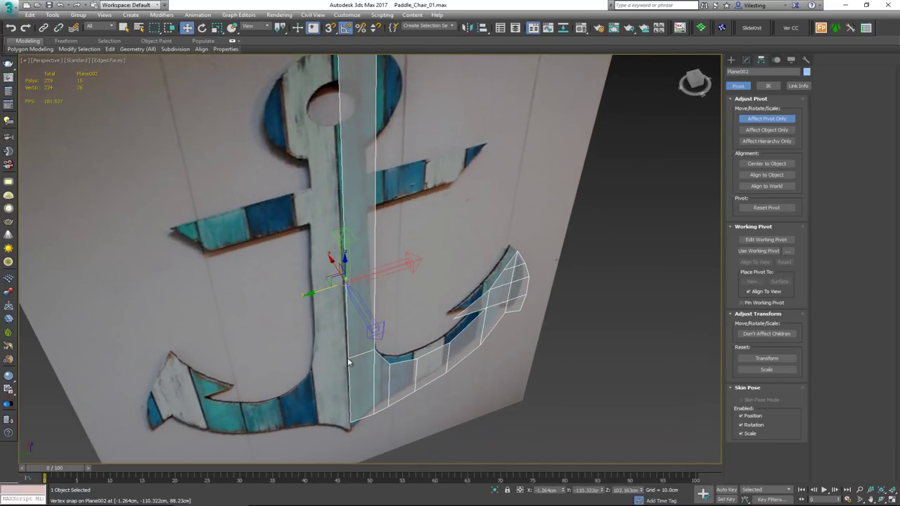
- Check the vertex option in the Grid and Snap Settings and finish editing the pivot
left_click(345, 28)
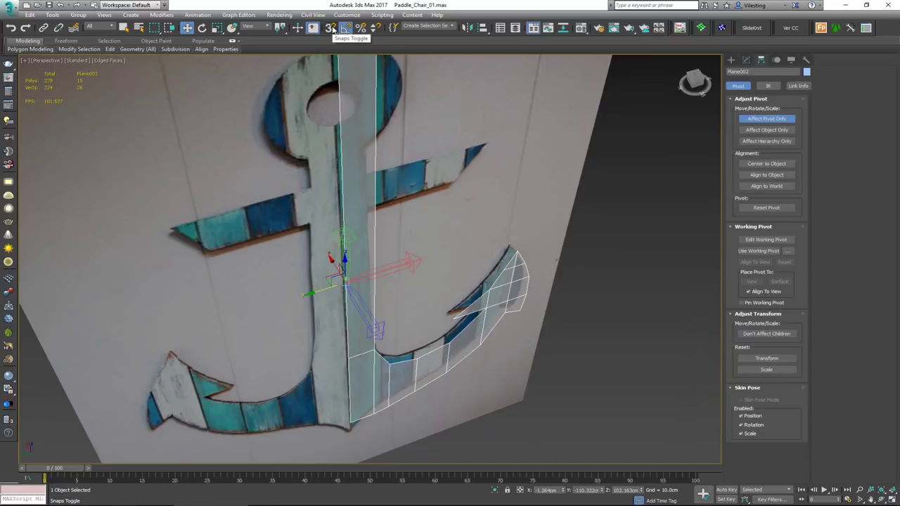
right_click(334, 29)
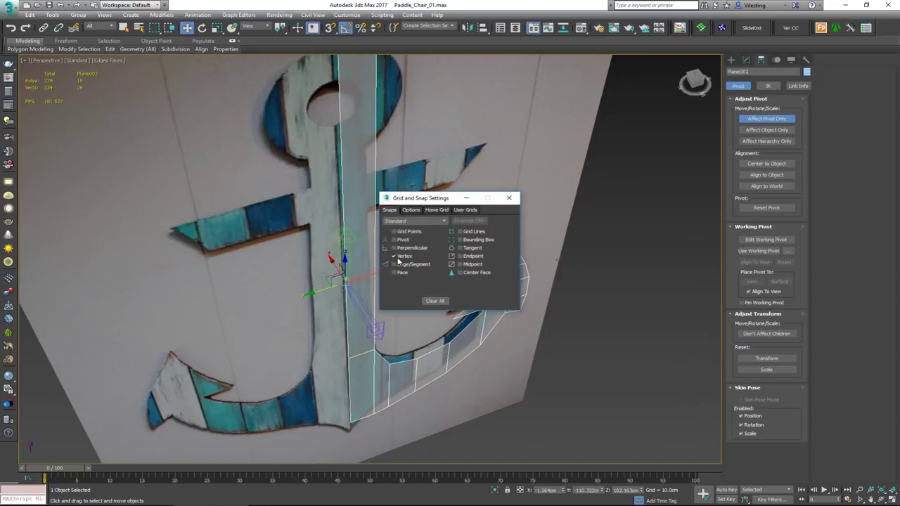
left_click(513, 201)
left_click(509, 197)
left_click(767, 118)
left_click(746, 60)
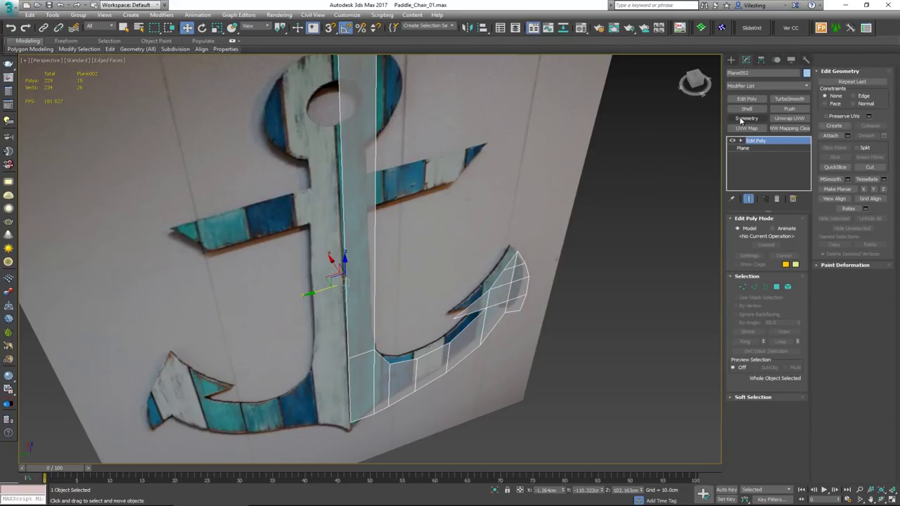
- Mirror the half anchor across its centre line with a Symmetry modifier on the X axis and turn off its see-through display
left_click(746, 118)
middle_click_drag(476, 279, 424, 251, "alt")
key("alt+x")
key("alt+w")
middle_click_drag(530, 307, 530, 275)
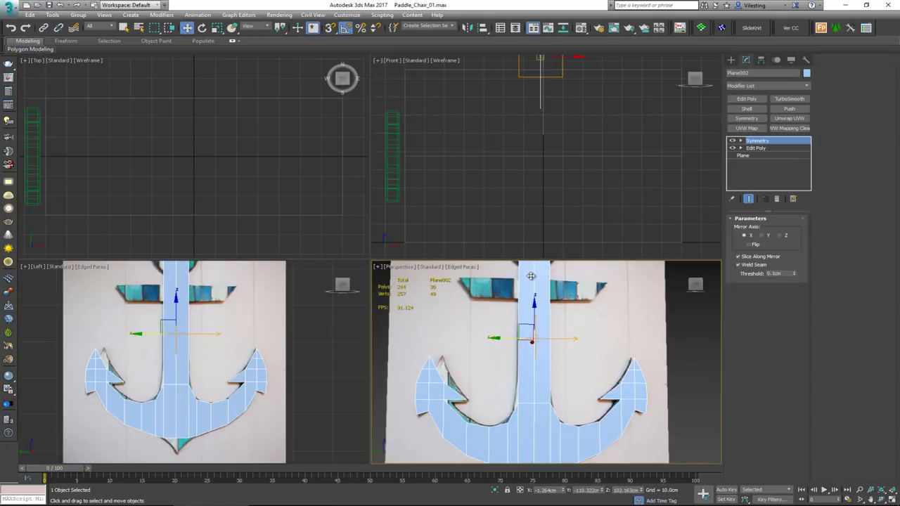
key("alt+w")
scroll(401, 341, "down", 2)
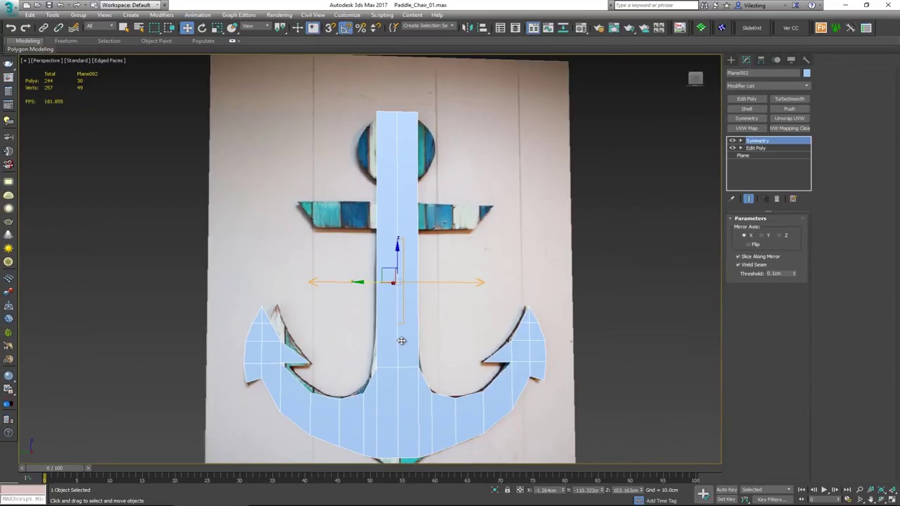
key("alt+w")
key("alt+w")
middle_click_drag(457, 301, 427, 327, "alt")
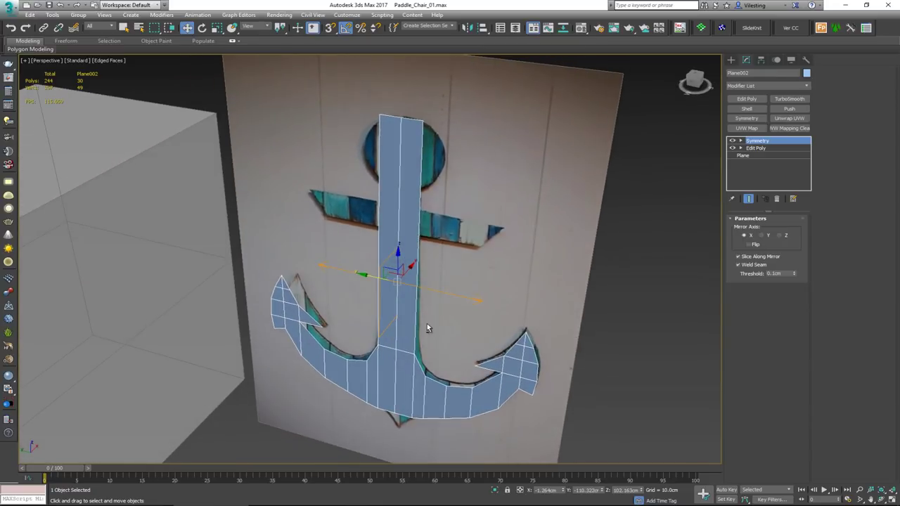
- Thicken the anchor with a Shell modifier using an outer amount of 3 cm
left_click(747, 110)
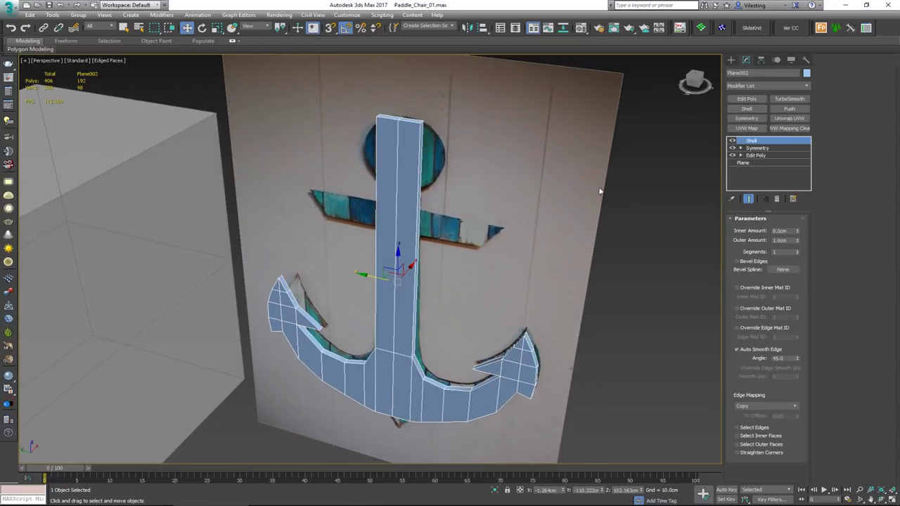
scroll(482, 262, "down", 3)
middle_click_drag(482, 262, 494, 225, "alt")
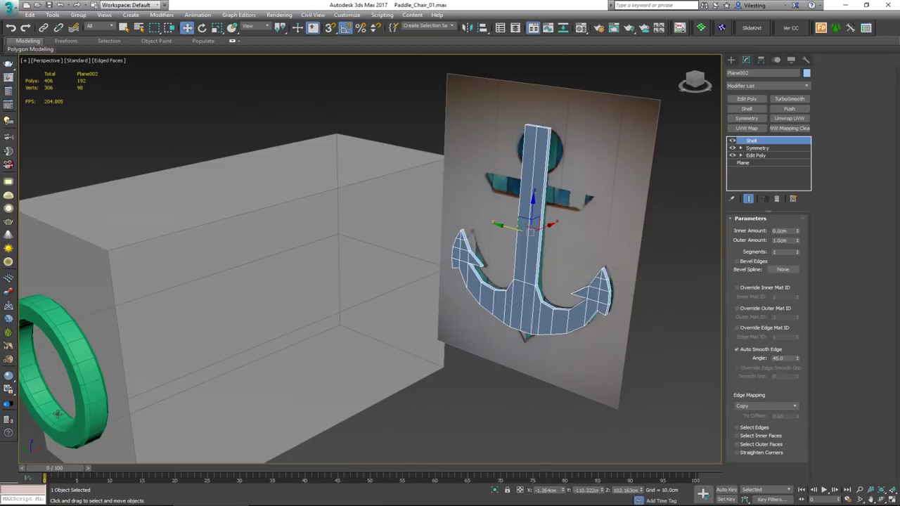
middle_click_drag(57, 413, 105, 334, "alt")
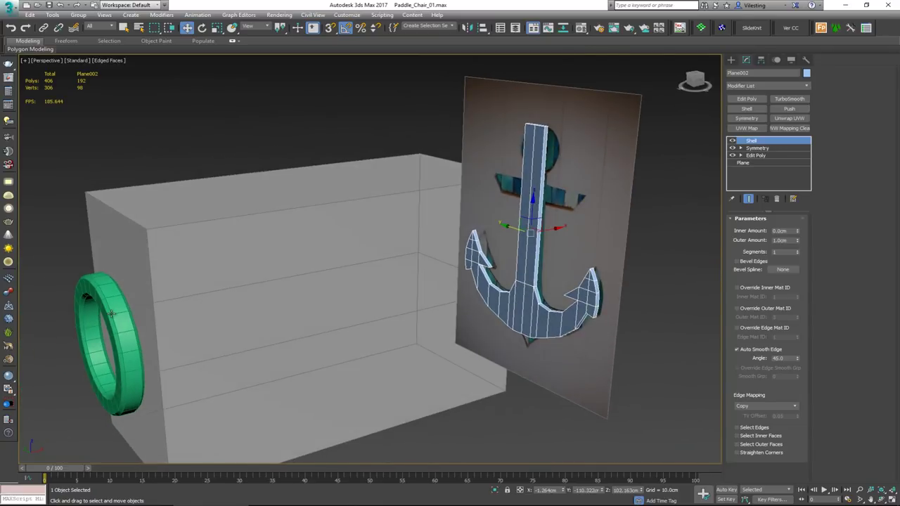
double_click(784, 240)
type("3")
key("Return")
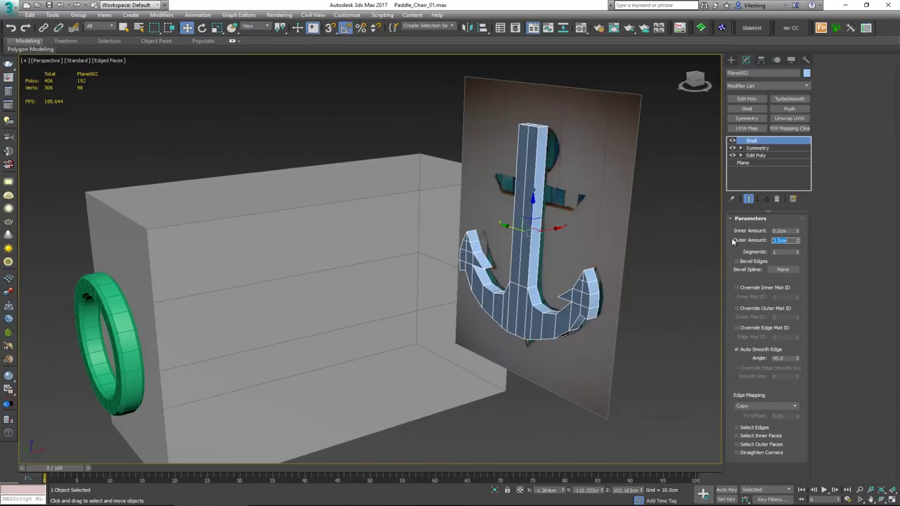
- Examine the anchor's size and position against the bench block and the green ring
middle_click_drag(583, 221, 488, 201, "alt")
scroll(488, 199, "down", 5)
key("alt+w")
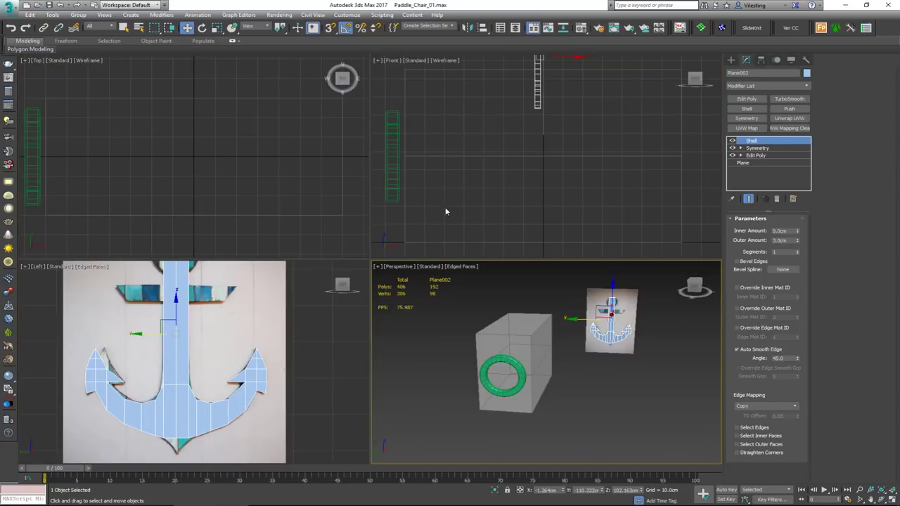
scroll(274, 309, "down", 4)
middle_click_drag(253, 327, 273, 317)
key("alt+w")
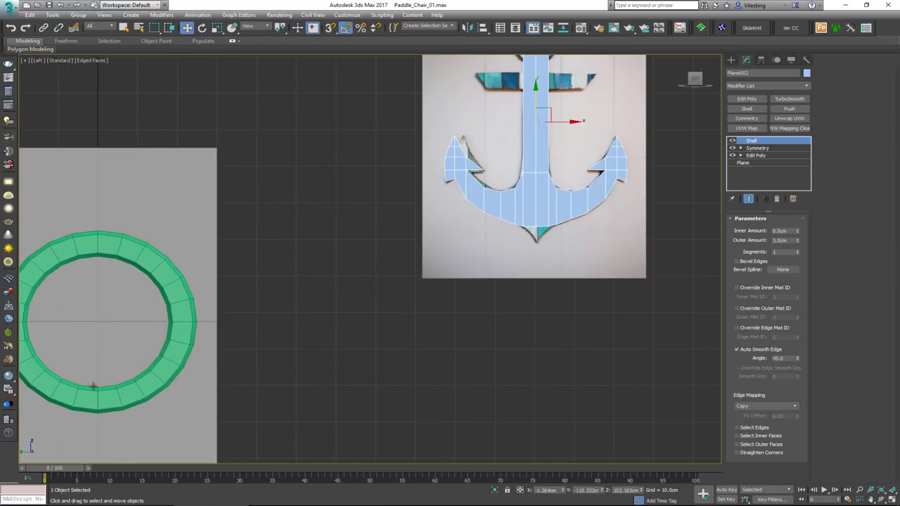
middle_click_drag(141, 368, 173, 368)
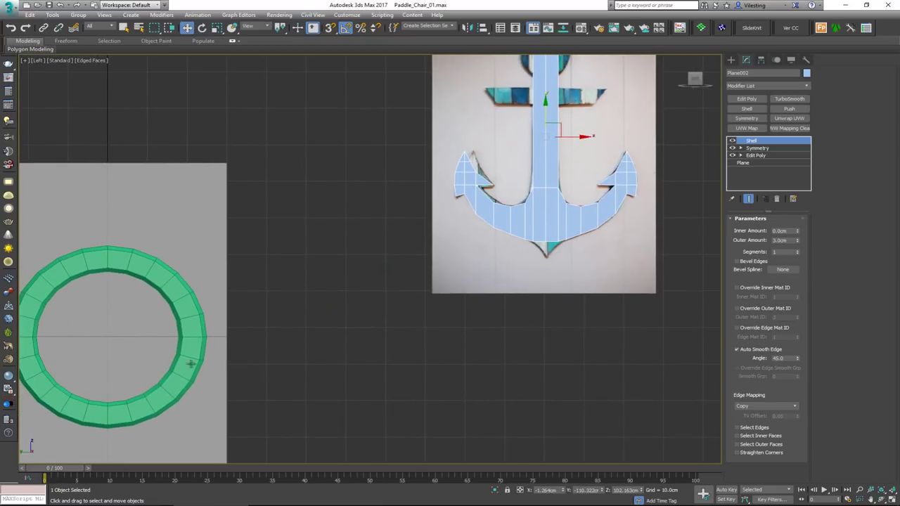
middle_click_drag(442, 219, 429, 243)
scroll(422, 244, "down", 4)
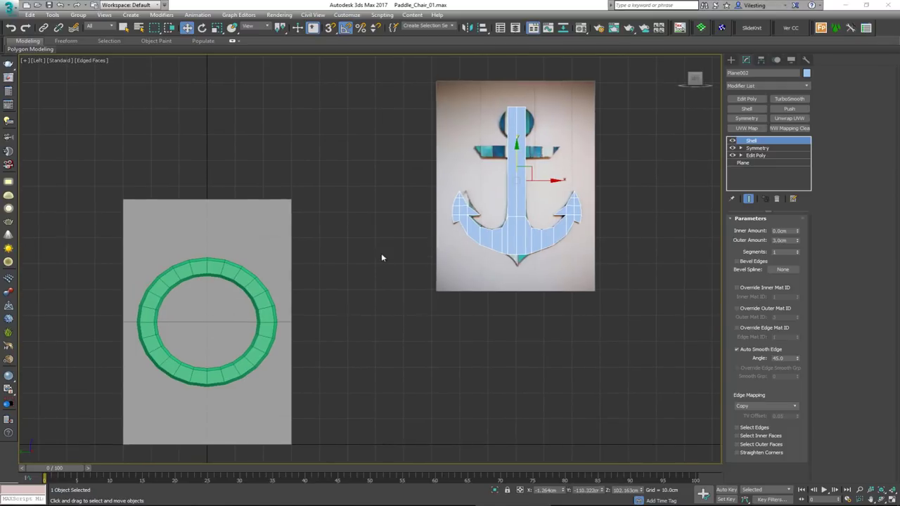
key("alt+w")
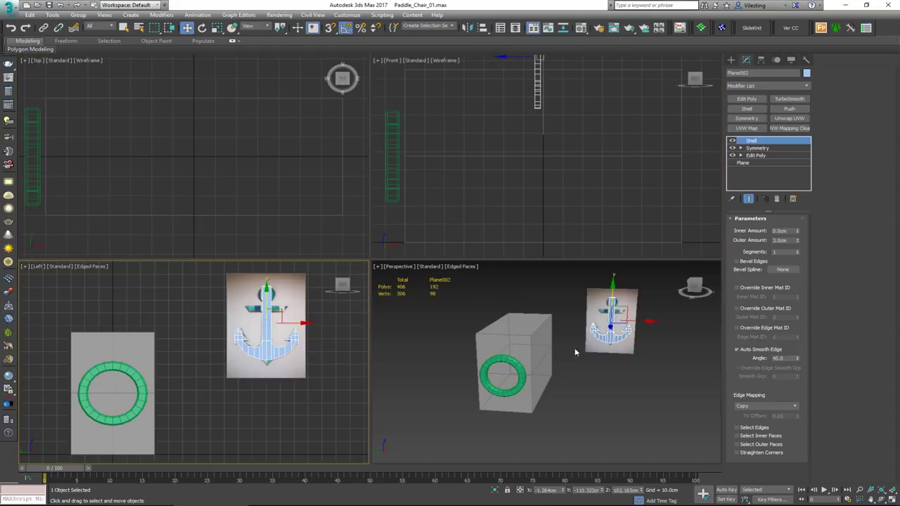
- Add another Edit Poly modifier to the anchor above the Shell
right_click(569, 351)
key("alt+w")
middle_click_drag(547, 296, 519, 301, "alt")
key("z")
middle_click_drag(433, 260, 426, 267, "alt")
scroll(386, 156, "up", 3)
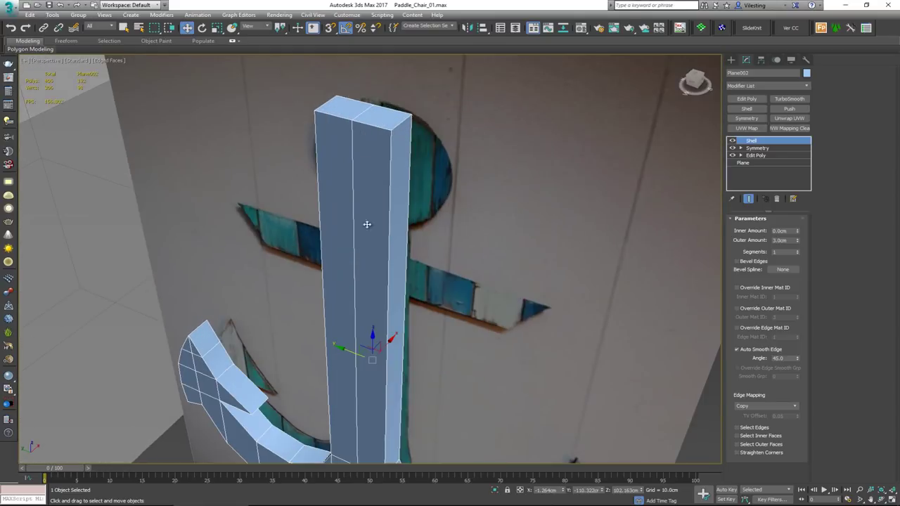
middle_click_drag(308, 346, 308, 308)
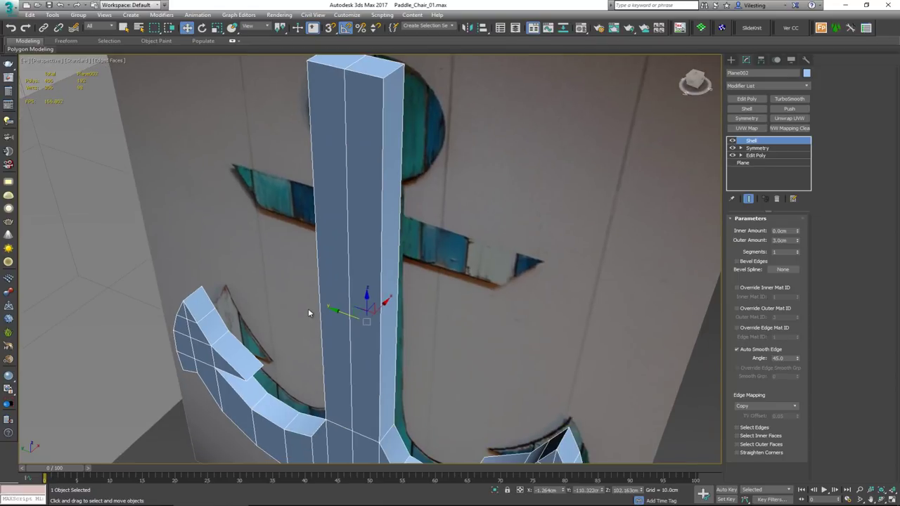
left_click(746, 99)
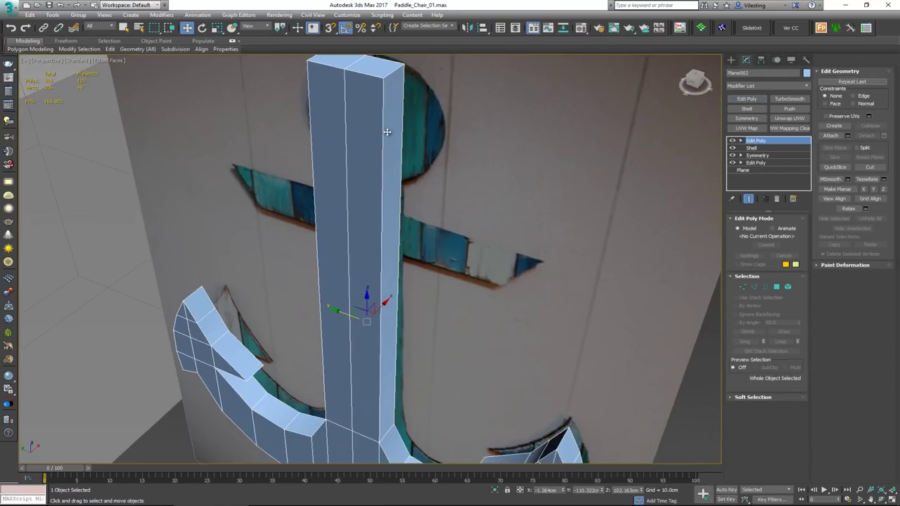
- Select the front outline edges along one side of the shaft, its inner arm curve, barb, fluke and the anchor's underside
key("2")
left_click(383, 184)
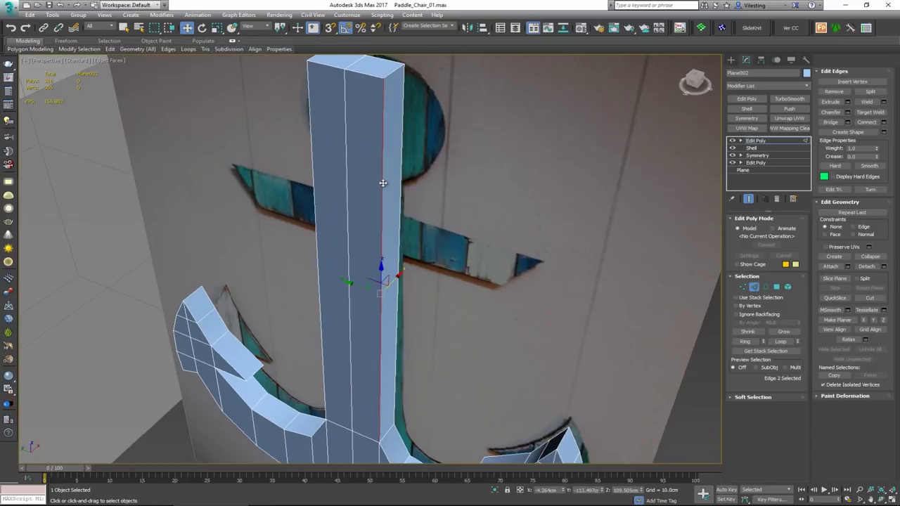
middle_click_drag(413, 393, 416, 222)
left_click(404, 325, "ctrl")
double_click(417, 339, "ctrl")
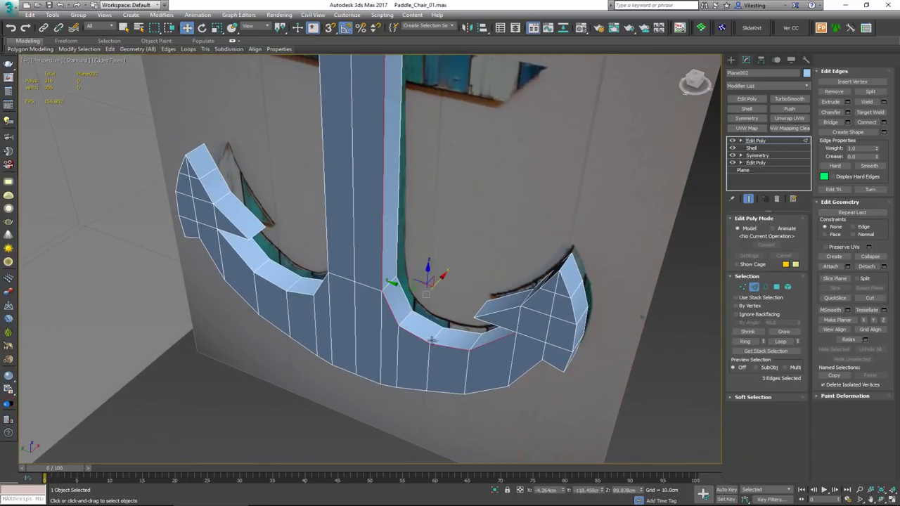
left_click(500, 327, "ctrl")
left_click(509, 310, "ctrl")
left_click(531, 297, "ctrl")
double_click(538, 371, "ctrl")
- Add the opposite fluke's front outline edges and the shaft's other long front edge to the selection
double_click(180, 224, "ctrl")
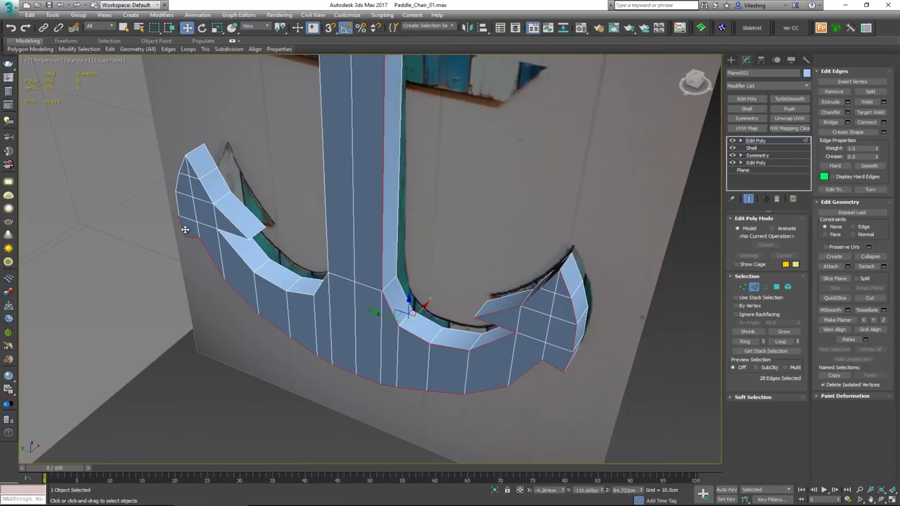
double_click(226, 241, "ctrl")
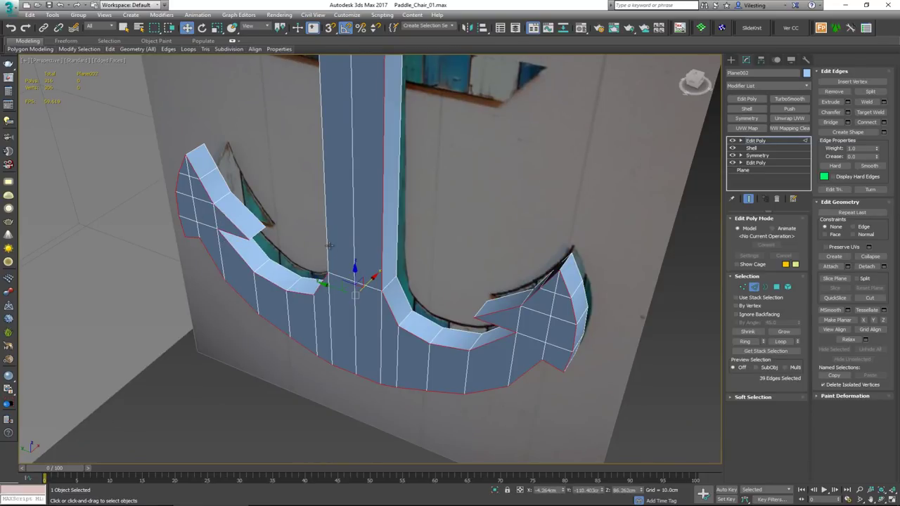
left_click(328, 245, "ctrl")
scroll(358, 206, "down", 3)
middle_click_drag(358, 207, 344, 292)
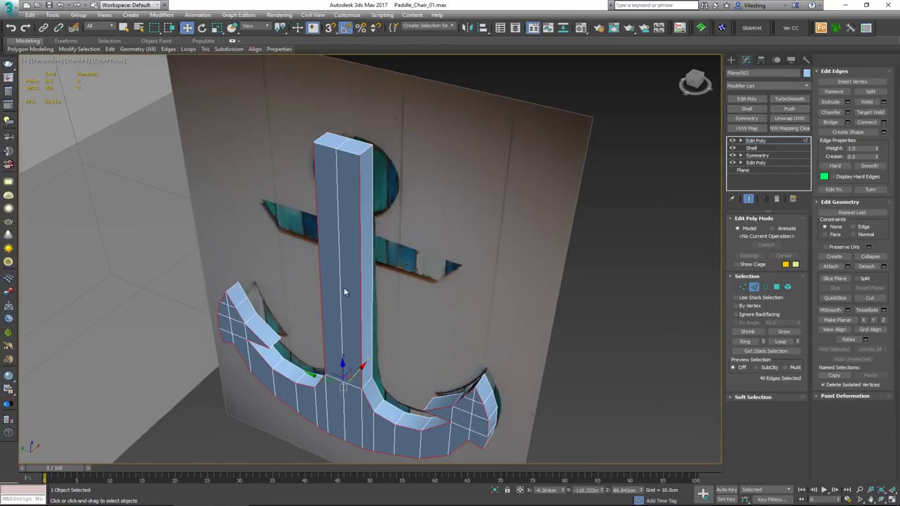
- Add the front edges along the top end of the shaft to the selection
left_click(331, 147, "ctrl")
mouse_move(353, 176)
middle_mouse_down("alt")
mouse_move(440, 175)
mouse_move(418, 185)
mouse_move(348, 185)
mouse_move(365, 186)
middle_mouse_up("alt")
left_click(364, 183, "ctrl")
left_click(323, 161, "ctrl")
middle_click_drag(343, 233, 329, 180)
- Extend the edge selection with the missing front outline edges along the anchor's arm and flukes
scroll(275, 334, "up", 5)
left_click(279, 317, "ctrl")
middle_click_drag(297, 313, 333, 296, "alt")
scroll(286, 229, "down", 4)
left_click(275, 196, "ctrl")
middle_click_drag(407, 255, 390, 237, "alt")
middle_click_drag(308, 232, 298, 192, "alt")
left_click(427, 88, "ctrl")
middle_click_drag(427, 88, 480, 159, "alt")
scroll(358, 159, "up", 5)
middle_click_drag(353, 160, 291, 251, "alt")
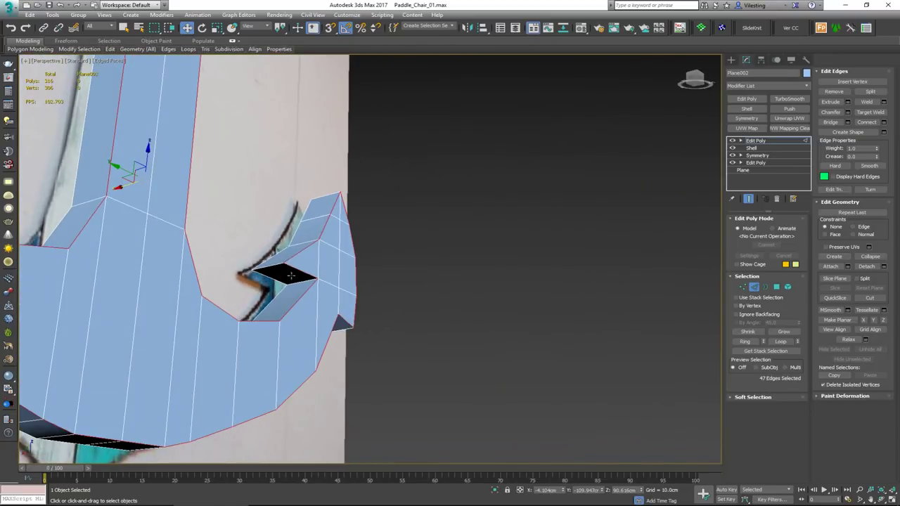
- Add the barb notch edges and the remaining front outline edges of both flukes to the selection
left_click(303, 282, "ctrl")
left_click(275, 265, "ctrl")
middle_click_drag(320, 278, 347, 221, "alt")
left_click(464, 119, "ctrl")
scroll(424, 145, "down", 4)
middle_click_drag(458, 157, 425, 203, "alt")
left_click(241, 114, "ctrl")
middle_click_drag(242, 113, 248, 184, "alt")
left_click(281, 202, "ctrl")
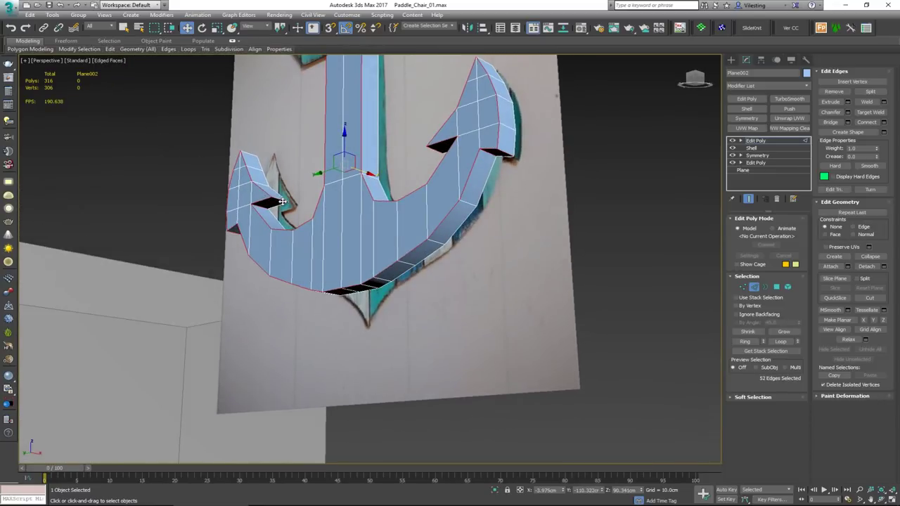
- Chamfer the selected front outline edges by 0.3 cm with one segment
middle_click_drag(382, 215, 359, 229, "alt")
middle_click_drag(249, 309, 343, 247)
scroll(305, 237, "up", 4)
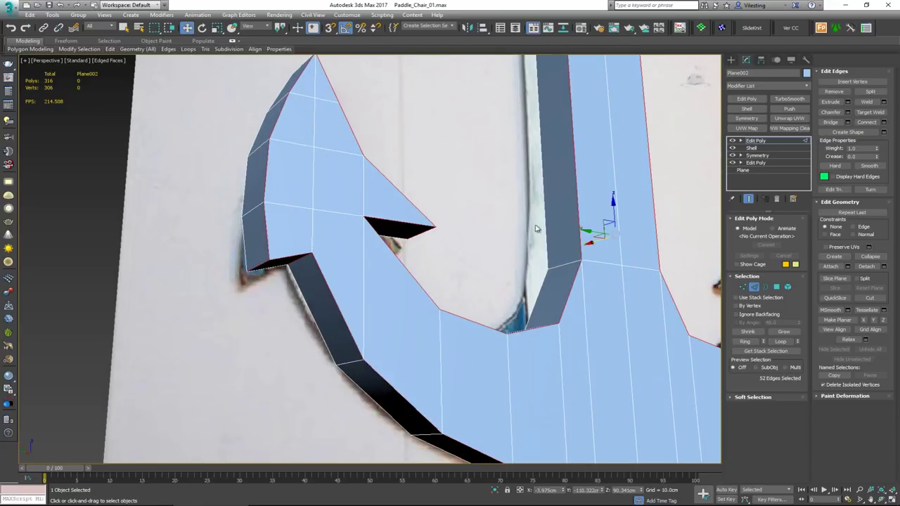
left_click(847, 111)
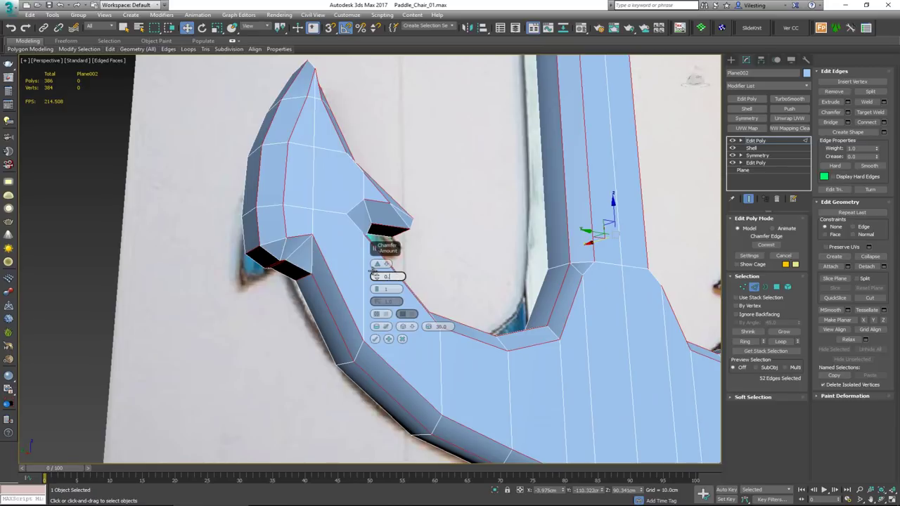
key("Return")
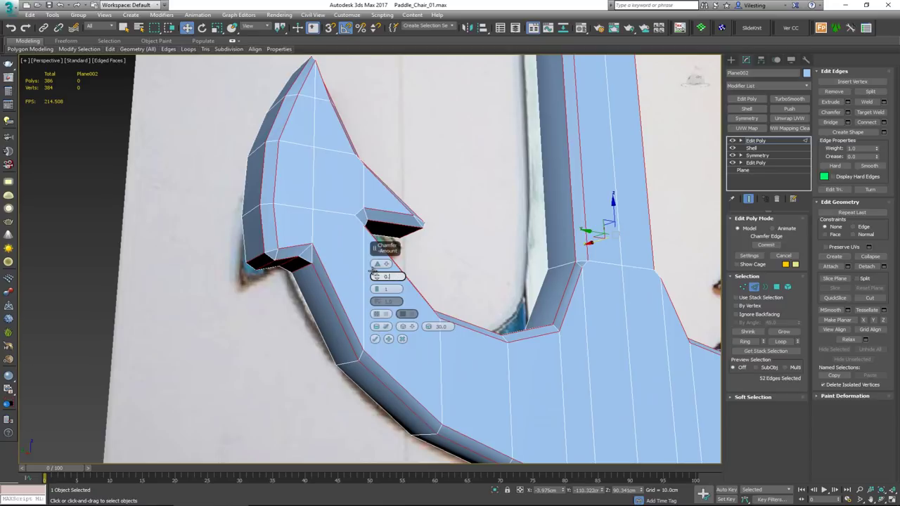
key("Return")
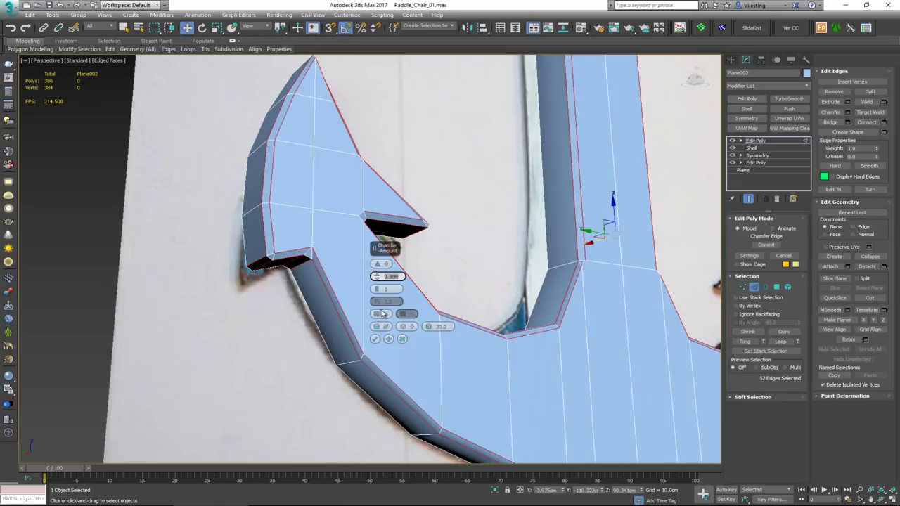
left_click(373, 341)
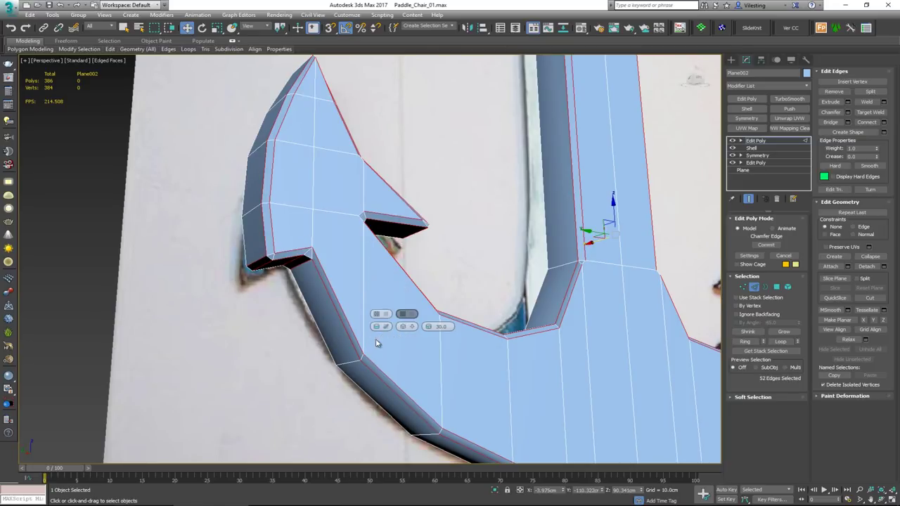
- Collapse the two close vertices at the fluke's inner bevel corner above the barb into one
scroll(340, 265, "down", 3)
mouse_move(317, 267)
middle_mouse_down("alt")
mouse_move(305, 303)
mouse_move(294, 299)
mouse_move(311, 263)
mouse_move(323, 264)
middle_mouse_up("alt")
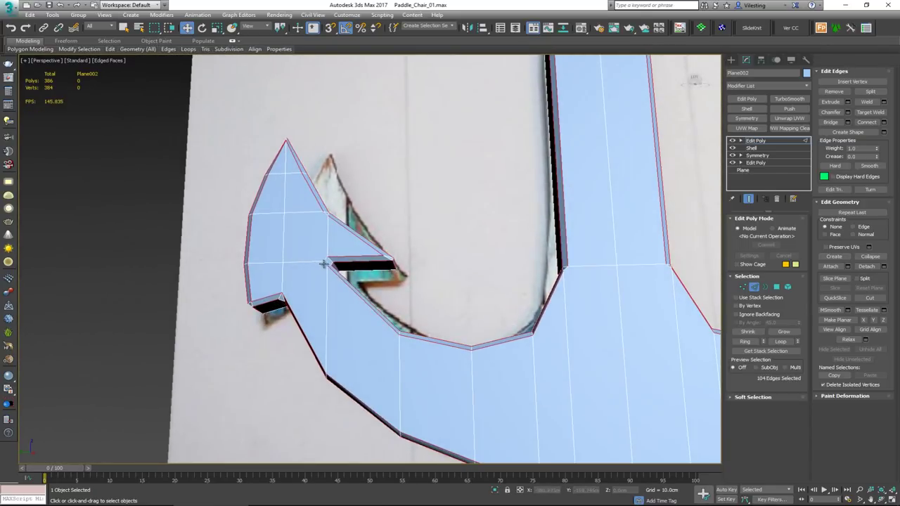
scroll(345, 269, "up", 8)
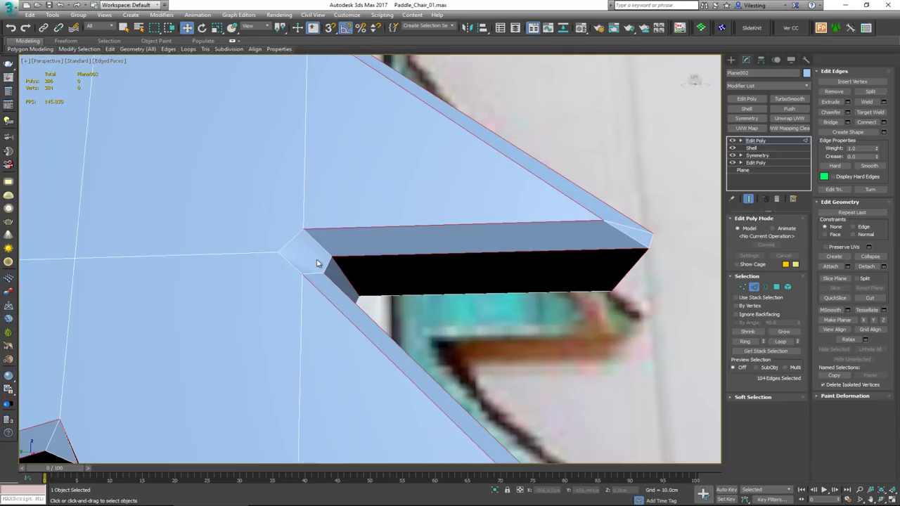
key("1")
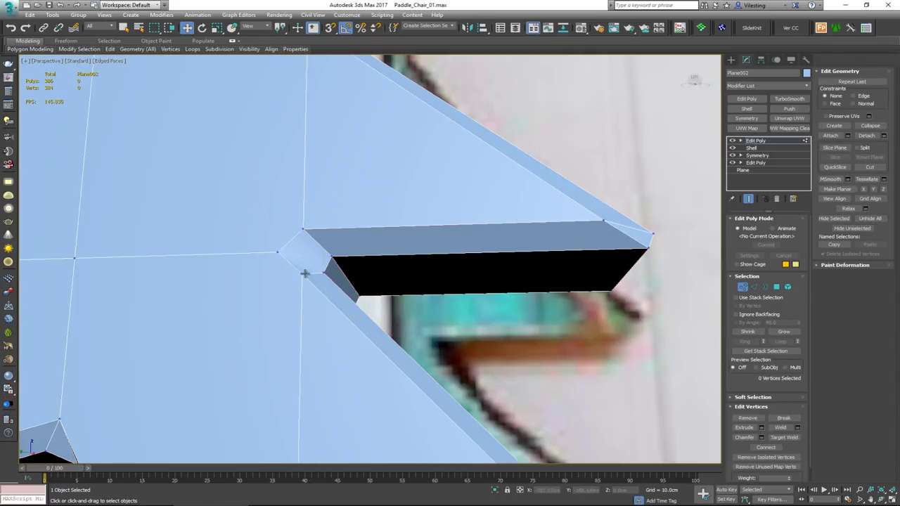
left_click(647, 246)
middle_click_drag(647, 246, 473, 239, "alt")
middle_click_drag(224, 231, 306, 244)
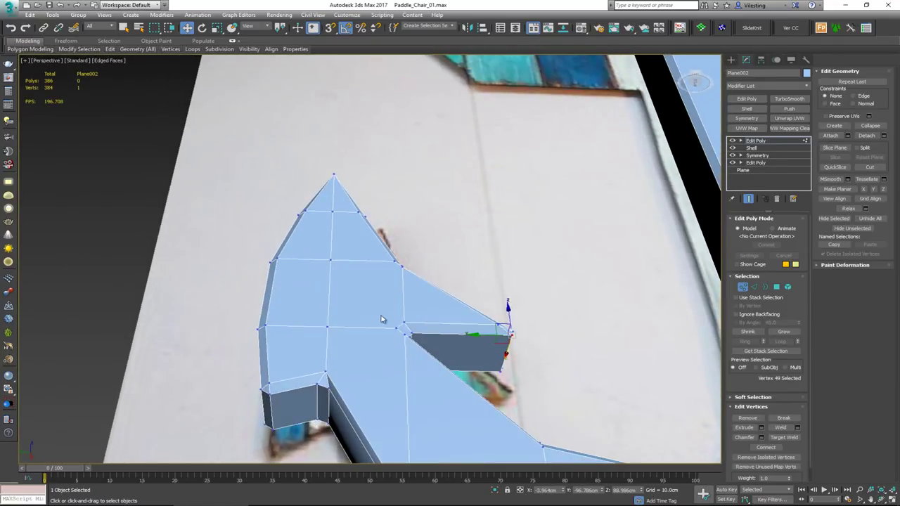
scroll(380, 318, "up", 3)
left_click(398, 335)
scroll(375, 263, "up", 1)
middle_click_drag(374, 262, 362, 293, "alt")
left_click(415, 211)
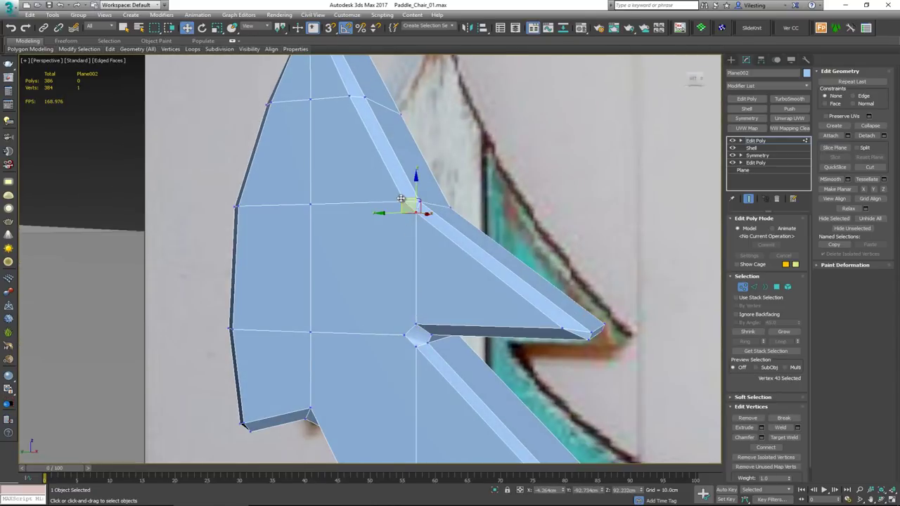
left_click(404, 202, "ctrl")
left_click(870, 125)
- Collapse the inner vertex beside the barb notch with the notch's upper corner vertex
scroll(416, 330, "up", 4)
left_click(400, 358)
left_click(425, 333, "ctrl")
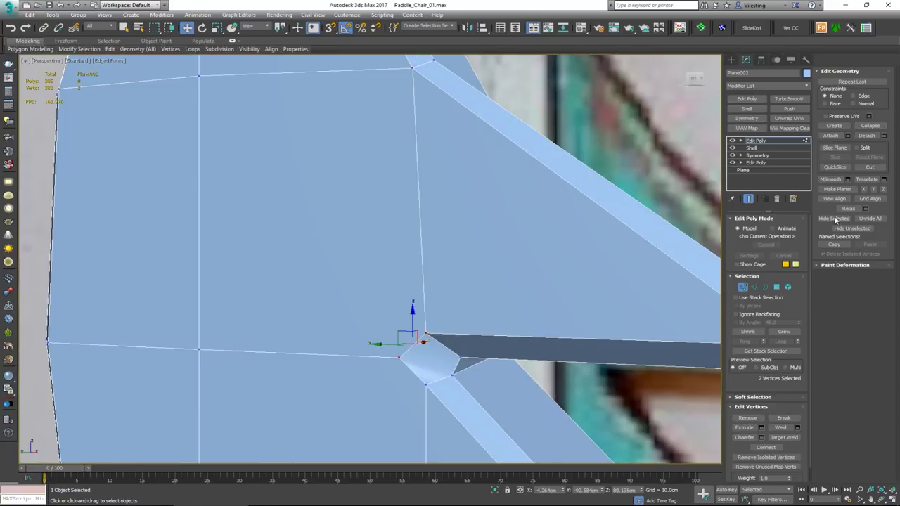
left_click(870, 125)
- Try to collapse the notch's lower corner vertex with its upper one, and undo it
left_click(426, 383)
middle_click_drag(427, 383, 445, 380, "alt")
left_click(412, 346, "ctrl")
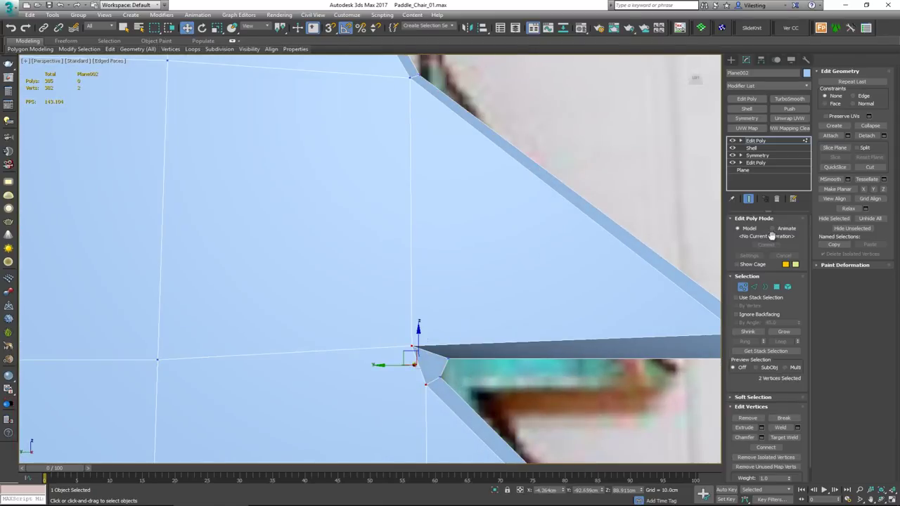
left_click(871, 125)
middle_click_drag(472, 295, 331, 352, "alt")
key("ctrl+z")
- Connect the notch's lower corner vertex to the fluke's outer underside corner with a new edge
left_click(285, 380)
left_click(449, 285, "ctrl")
key("ctrl+shift+e")
- Collapse the two close vertices at the corner where the shaft meets the inner arm curve
middle_click_drag(455, 302, 302, 325, "alt")
scroll(378, 362, "down", 4)
middle_click_drag(384, 320, 361, 308)
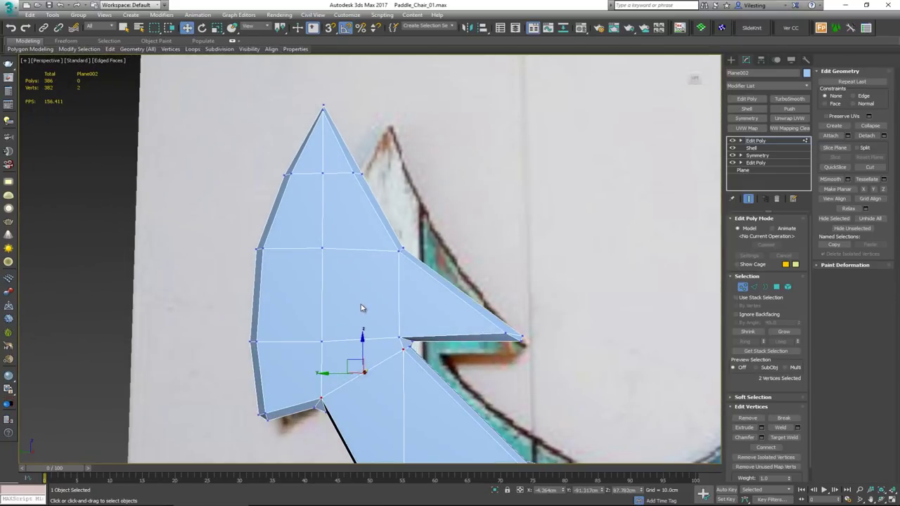
middle_click_drag(451, 360, 362, 281, "alt")
middle_click_drag(385, 318, 233, 307)
mouse_move(363, 280)
middle_mouse_down("alt")
mouse_move(381, 314)
mouse_move(372, 274)
middle_mouse_up("alt")
scroll(367, 184, "up", 3)
left_click(364, 188)
left_click(381, 173, "ctrl")
left_click(870, 125)
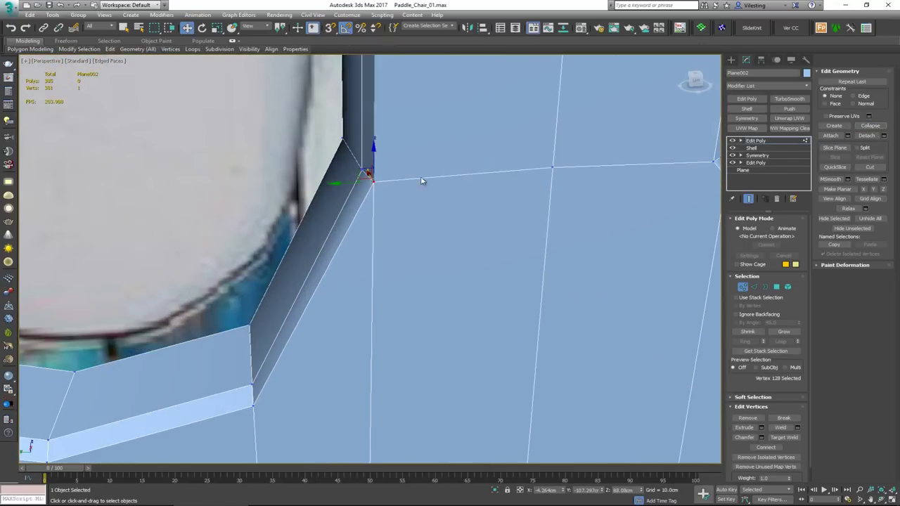
- Leave vertex editing and mirror the cleaned-up half with a Symmetry modifier on the X axis, flipped
middle_click_drag(468, 185, 365, 313)
scroll(365, 313, "down", 3)
middle_click_drag(344, 161, 356, 284)
middle_click_drag(358, 112, 363, 353)
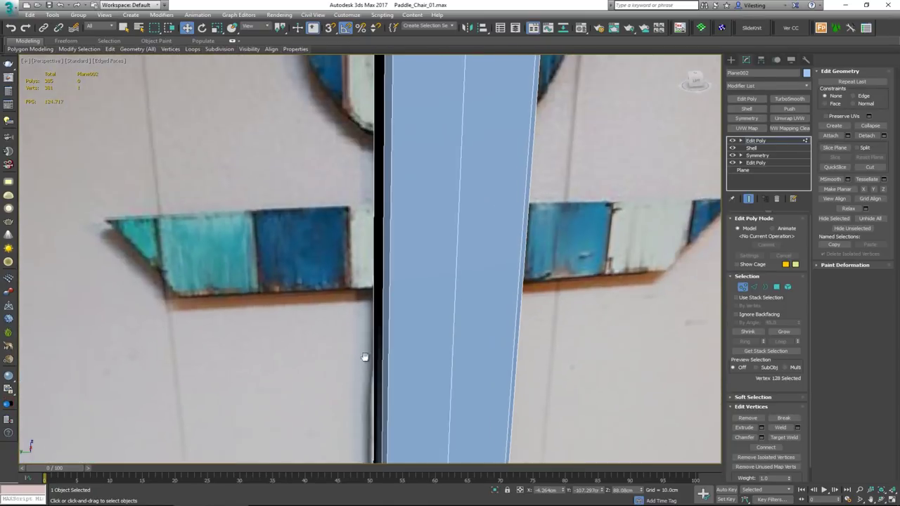
middle_click_drag(368, 140, 366, 332)
scroll(366, 331, "down", 4)
middle_click_drag(388, 295, 376, 268)
scroll(393, 239, "down", 2)
left_click(742, 287)
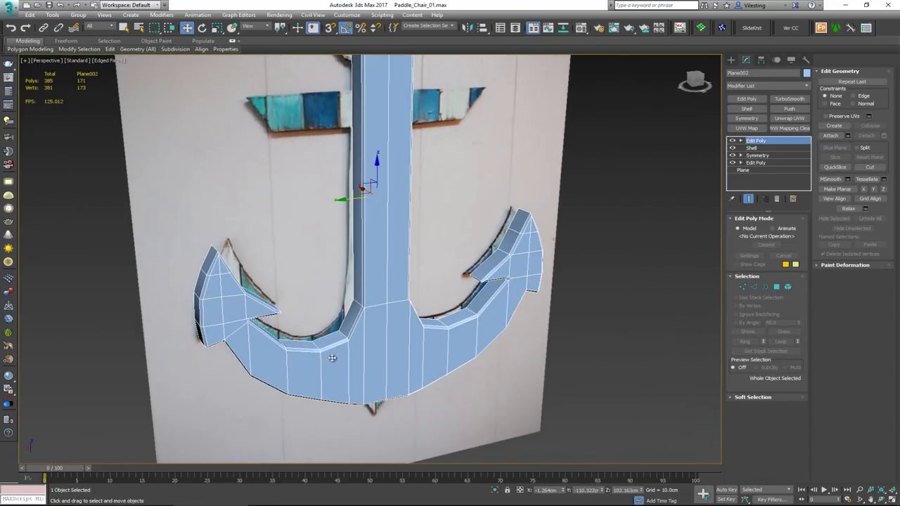
left_click(747, 118)
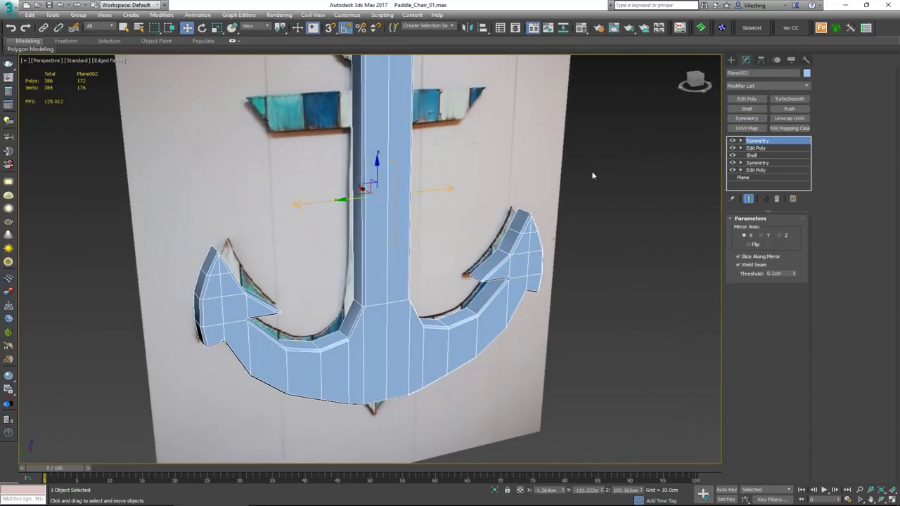
left_click(751, 245)
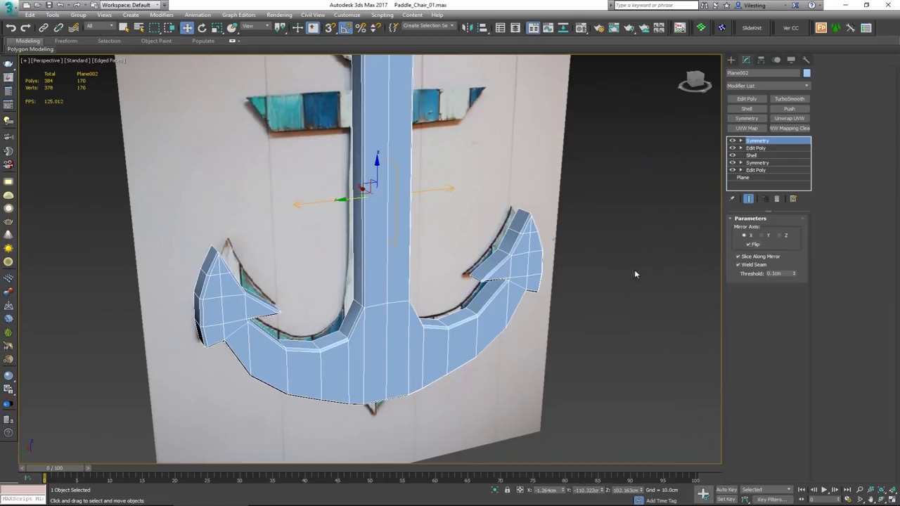
- Center the anchor's pivot to the object
middle_click_drag(485, 290, 519, 312, "alt")
left_click(760, 60)
left_click(766, 118)
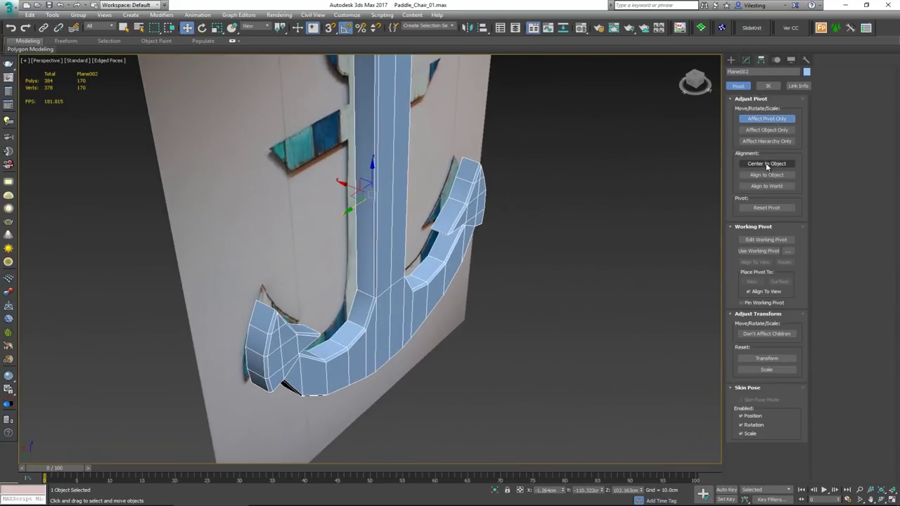
left_click(767, 164)
mouse_move(453, 172)
middle_mouse_down("alt")
mouse_move(483, 161)
mouse_move(485, 144)
mouse_move(447, 158)
middle_mouse_up("alt")
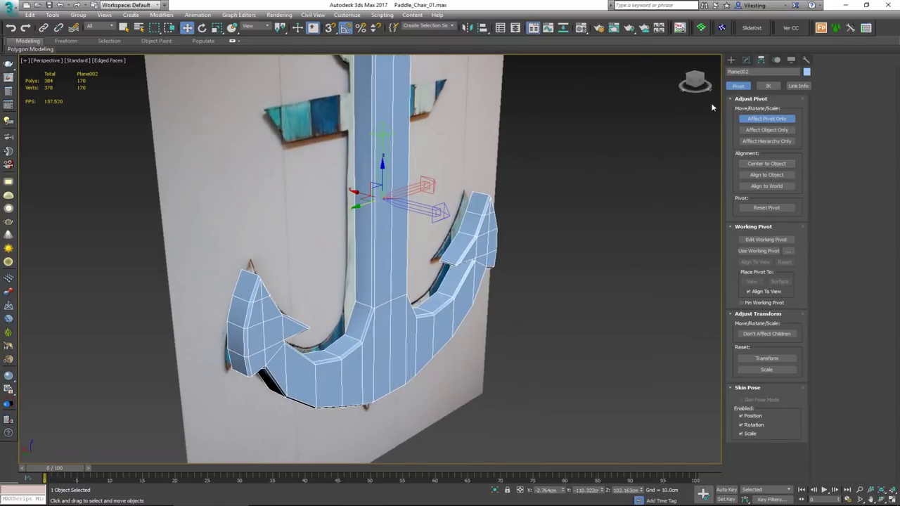
- Add a second Symmetry modifier and set its mirror axis to Z to mirror the anchor front to back
left_click(746, 59)
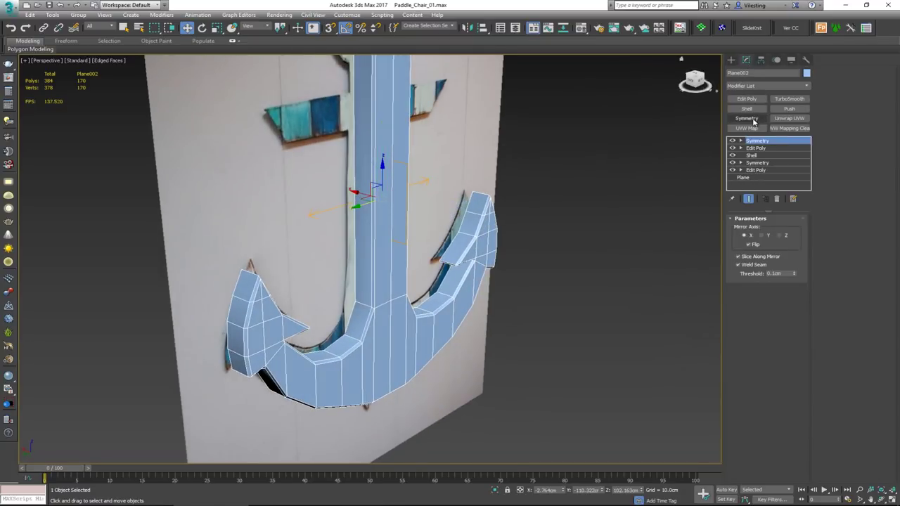
left_click(747, 119)
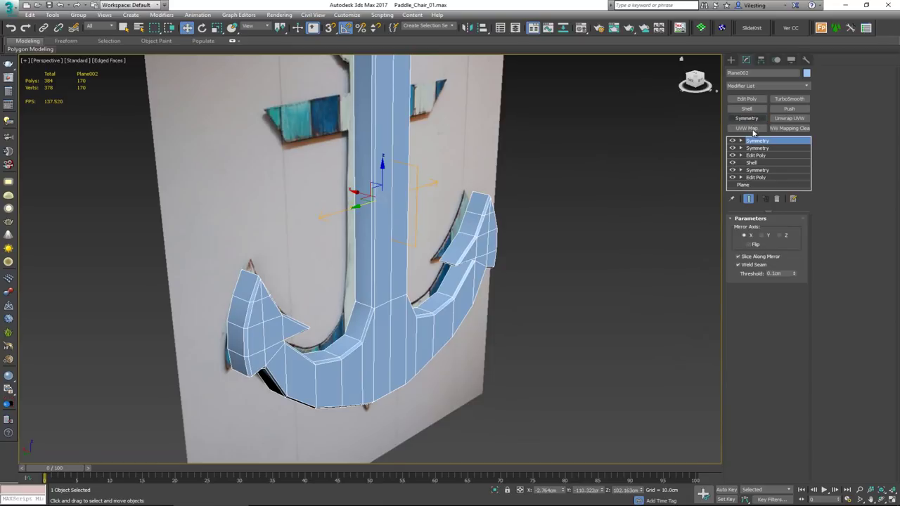
left_click(763, 236)
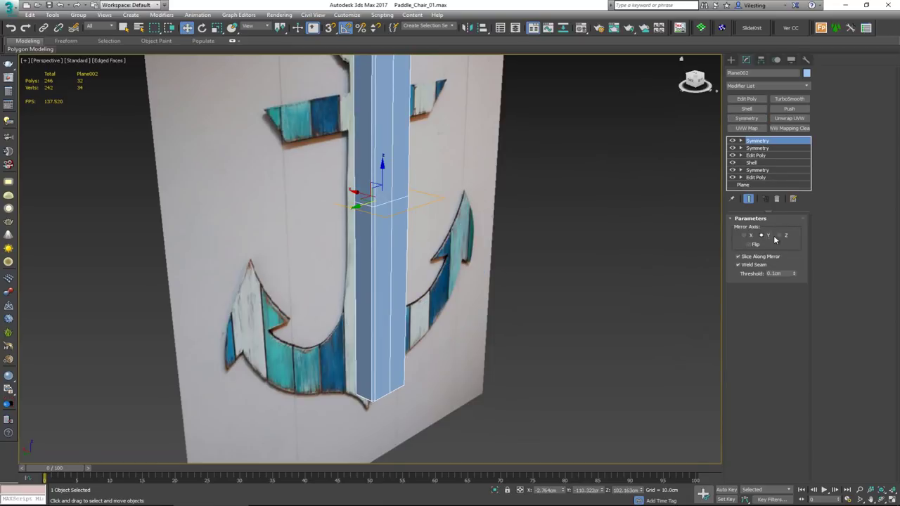
left_click(783, 237)
- Add an Edit Poly modifier and remove the edge loop around the middle of the anchor's thickness with its vertices
middle_click_drag(653, 215, 337, 222, "alt")
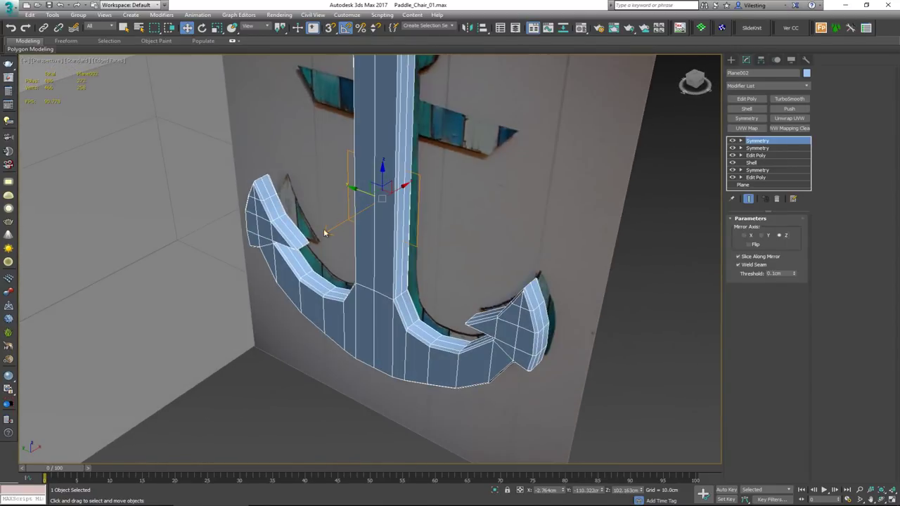
scroll(300, 246, "up", 3)
scroll(300, 246, "up", 4)
middle_click_drag(300, 243, 332, 184, "alt")
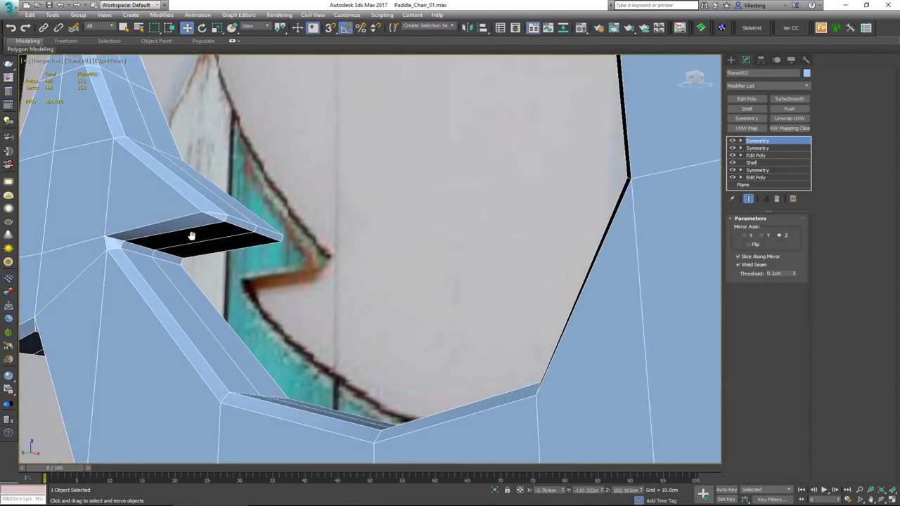
middle_click_drag(191, 235, 261, 218)
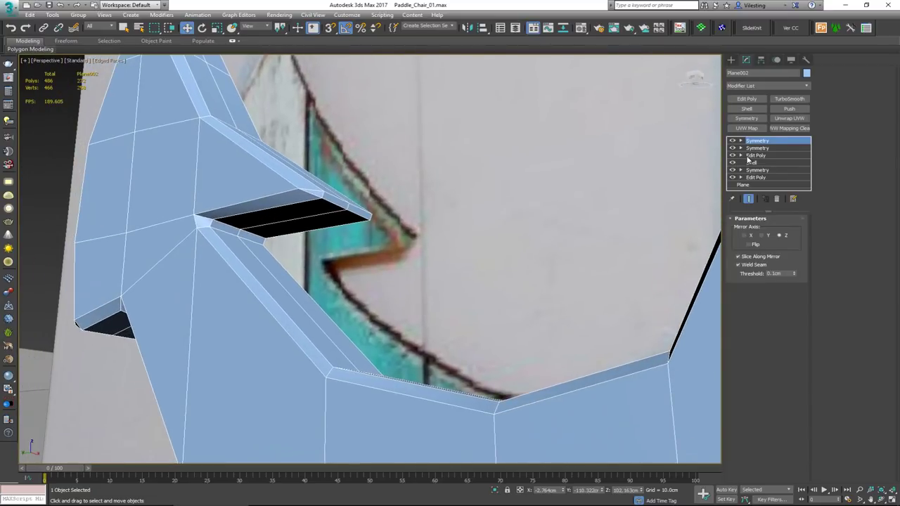
left_click(748, 100)
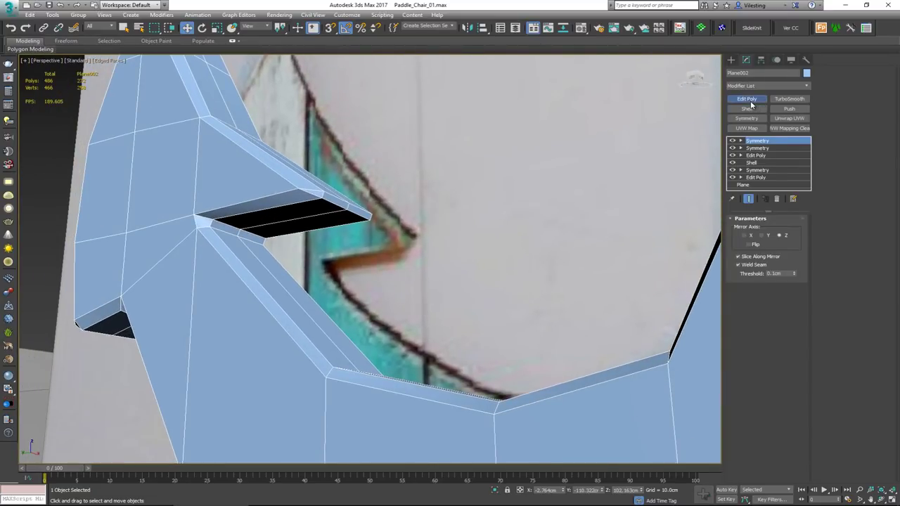
key("2")
double_click(259, 260)
middle_click_drag(267, 270, 392, 253, "alt")
scroll(417, 243, "down", 4)
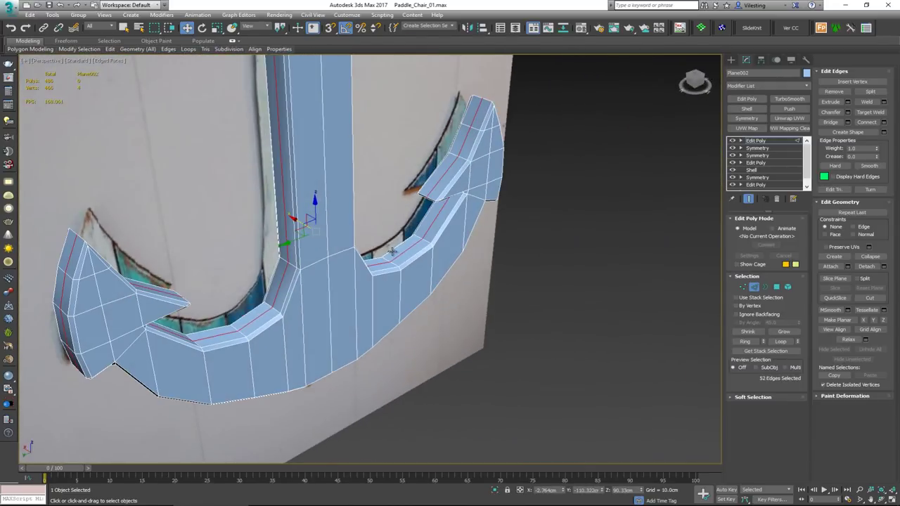
key("ctrl+BackSpace")
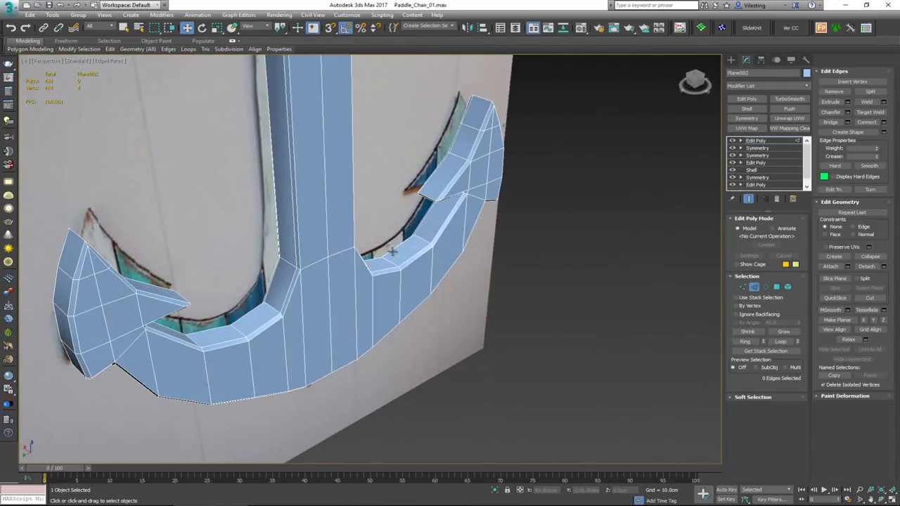
left_click(753, 287)
- Examine the anchor's chamfered edges, flukes and arms from several angles, with and without the edges displayed
middle_click_drag(258, 160, 159, 238, "alt")
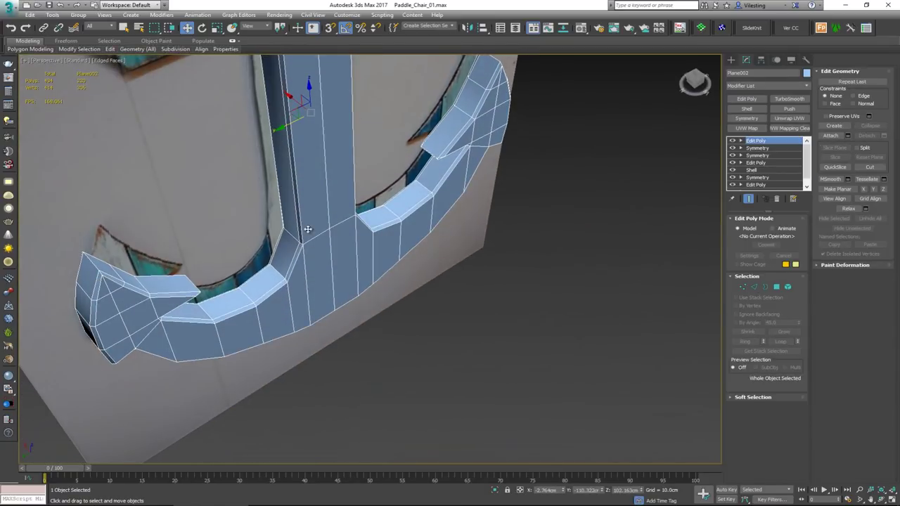
scroll(94, 269, "up", 3)
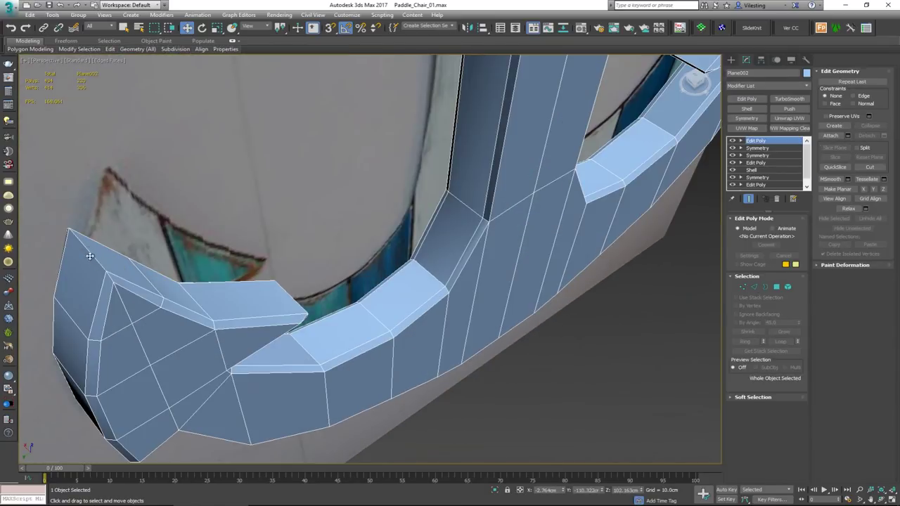
scroll(176, 283, "down", 2)
key("F4")
scroll(208, 259, "down", 5)
middle_click_drag(211, 251, 180, 219, "alt")
middle_click_drag(194, 256, 295, 262, "alt")
scroll(294, 306, "up", 4)
key("F4")
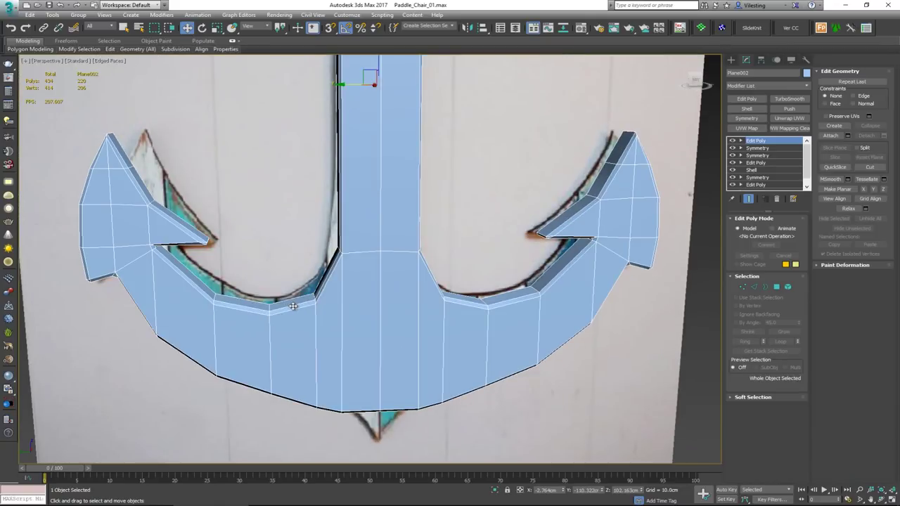
middle_click_drag(321, 326, 349, 277, "alt")
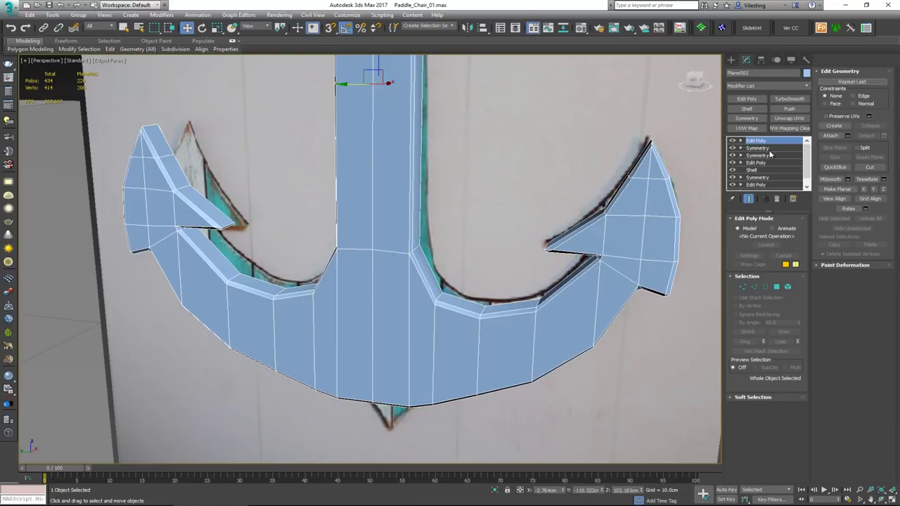
- Insert two vertical edge loops in each of the anchor's curved arms with SwiftLoop, on both sides of the shaft
mouse_move(428, 229)
middle_mouse_down("alt")
mouse_move(437, 224)
mouse_move(434, 231)
middle_mouse_up("alt")
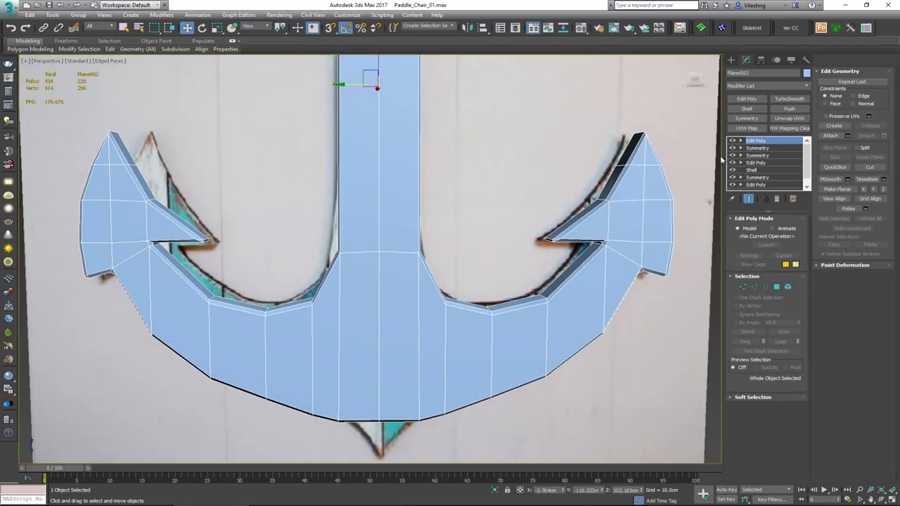
key("alt+c")
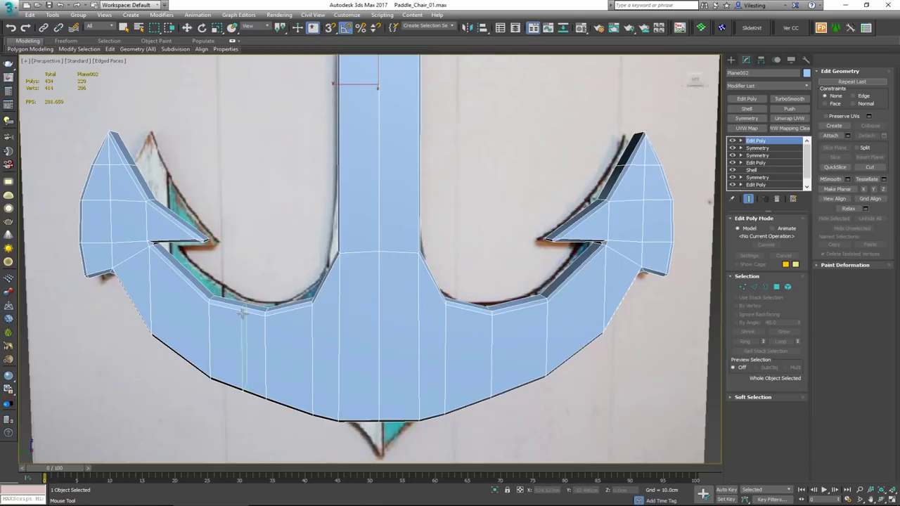
left_click(183, 313)
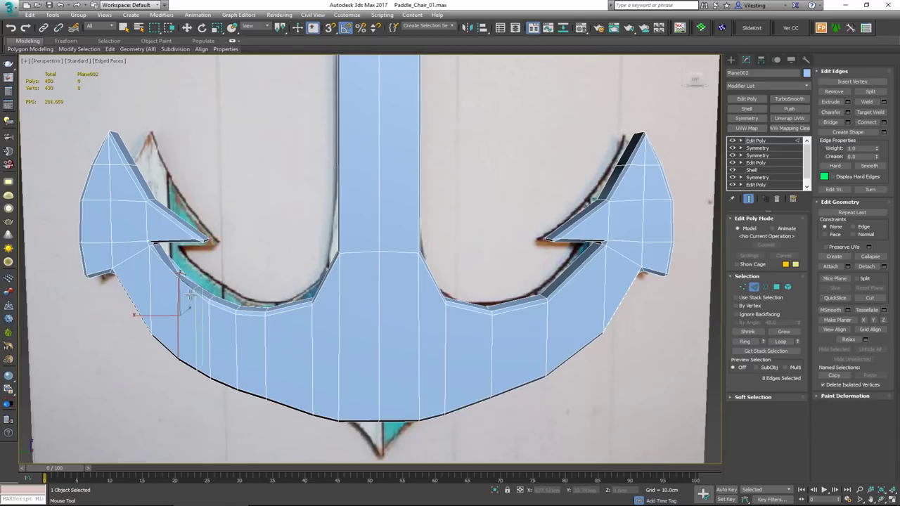
key("ctrl+z")
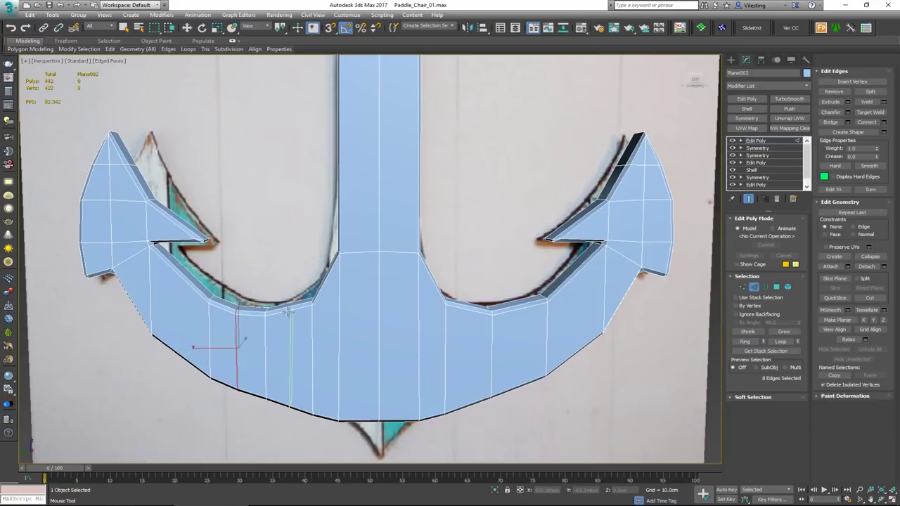
left_click(288, 311)
left_click(464, 311)
left_click(514, 309)
middle_click_drag(513, 309, 418, 295)
scroll(443, 315, "down", 2)
right_click(443, 315)
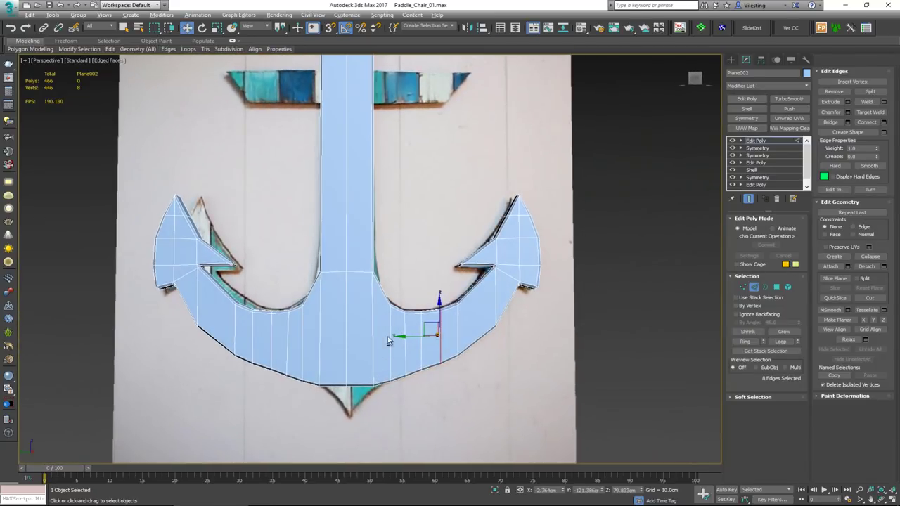
- In the Left view, nudge the lower-edge vertices on both sides of the anchor's centerline vertically to smooth the curve
key("alt+w")
right_click(221, 379)
key("alt+w")
scroll(530, 268, "up", 5)
scroll(507, 246, "up", 3)
key("1")
left_click_drag(465, 222, 465, 224)
left_click_drag(539, 200, 558, 223, "ctrl")
middle_click_drag(558, 223, 532, 272)
left_click_drag(485, 234, 486, 231)
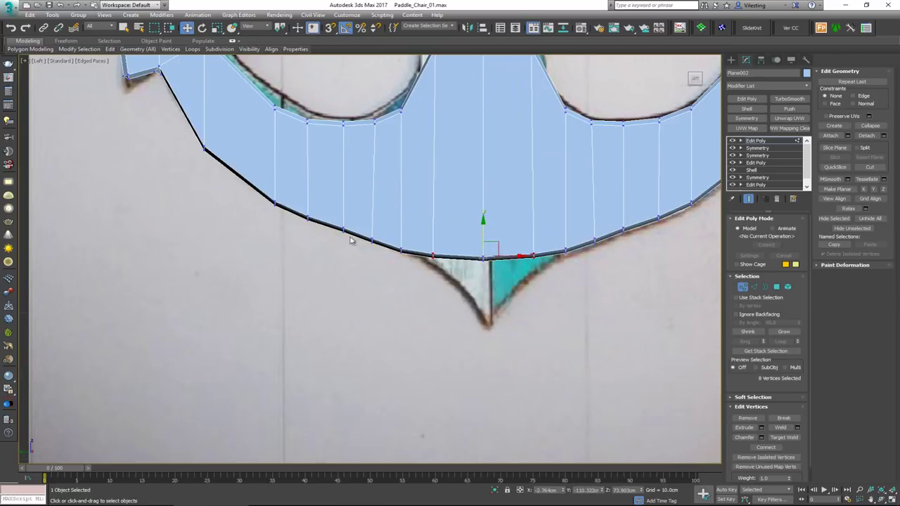
- Nudge the lower-edge vertices midway along both arms vertically to even out the curve, and leave vertex editing
left_click_drag(336, 216, 356, 232)
middle_click_drag(547, 237, 513, 250)
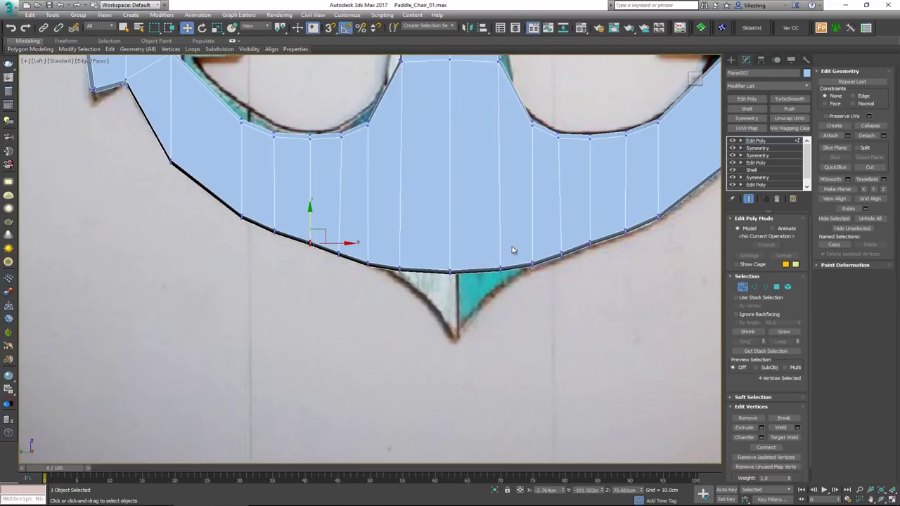
left_click_drag(582, 263, 583, 263, "ctrl")
left_click_drag(450, 215, 451, 216)
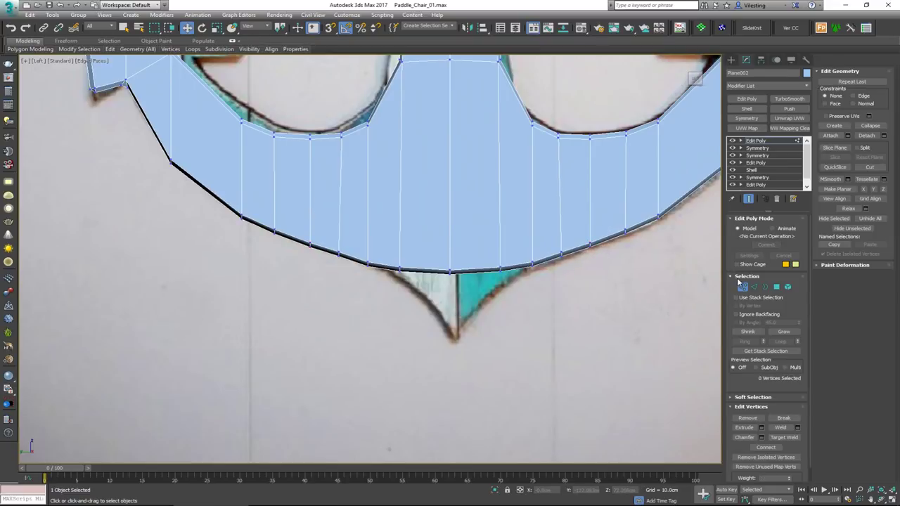
left_click(741, 286)
- Move the anchor off the reference photo onto the middle of the green ring in the Left view
middle_click_drag(455, 199, 422, 338)
scroll(422, 337, "down", 3)
middle_click_drag(415, 238, 407, 285)
scroll(406, 285, "down", 3)
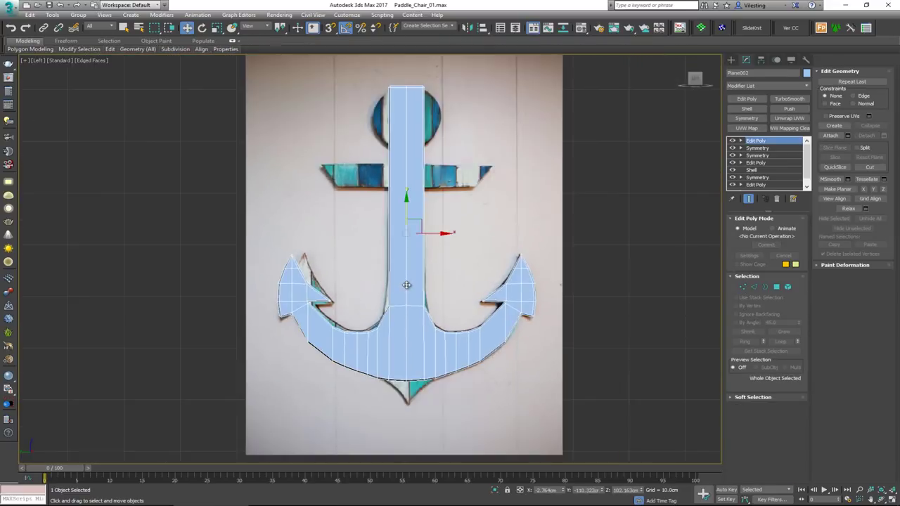
key("alt+w")
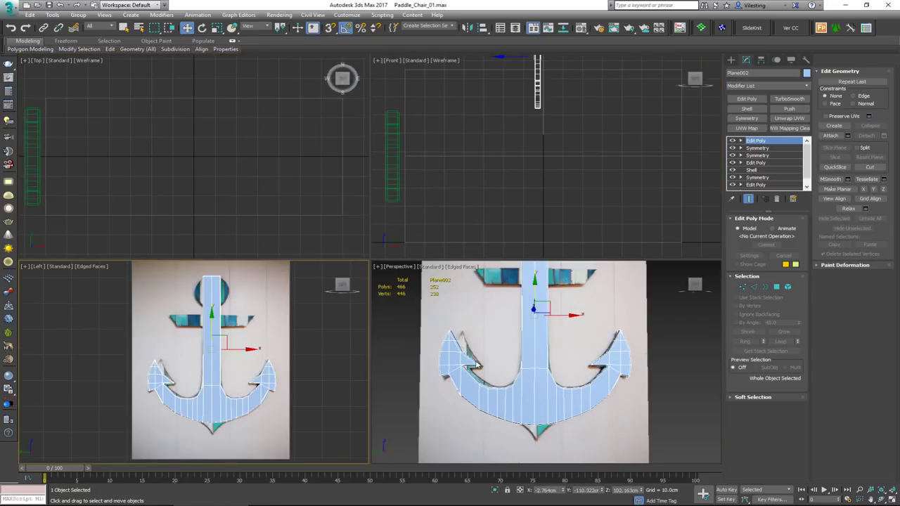
middle_click_drag(475, 373, 487, 304)
scroll(490, 334, "up", 3)
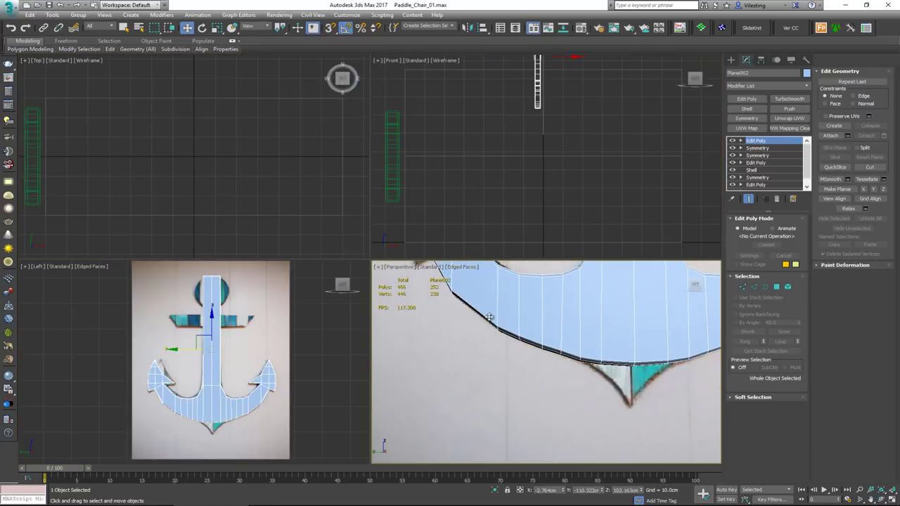
scroll(276, 336, "down", 5)
key("alt+w")
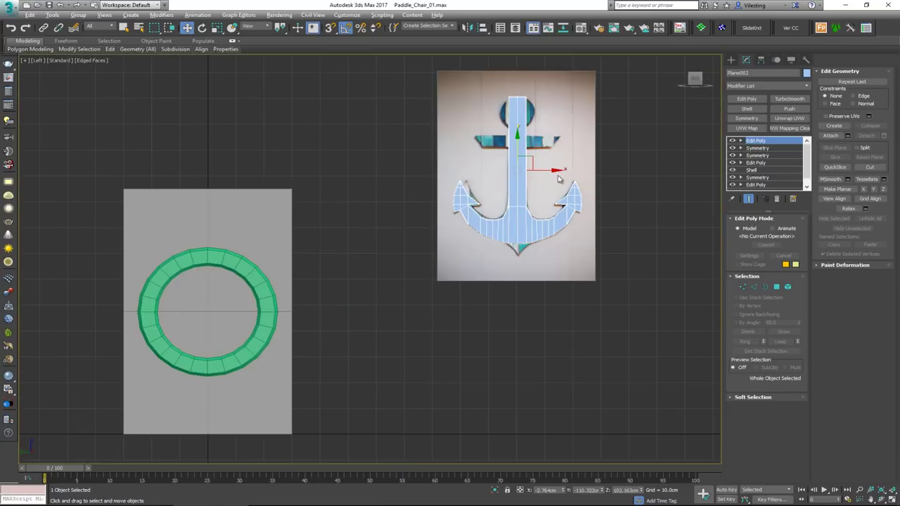
left_click_drag(532, 158, 221, 270)
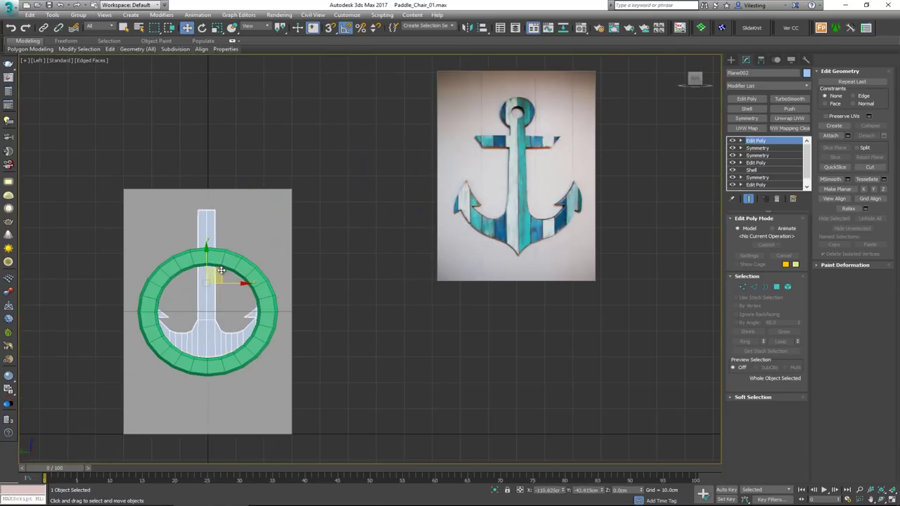
- Scale the anchor down uniformly to fit inside the ring and lower it onto the ring's bottom inner edge
scroll(215, 328, "up", 3)
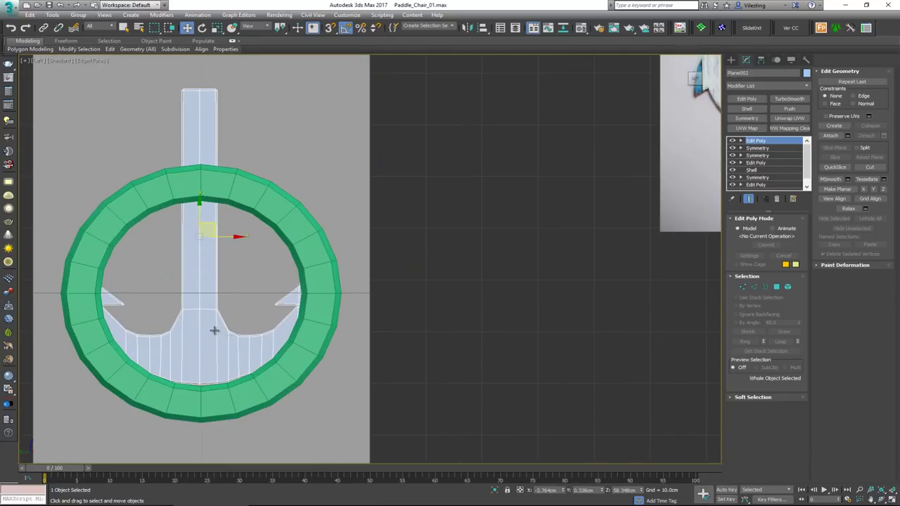
key("r")
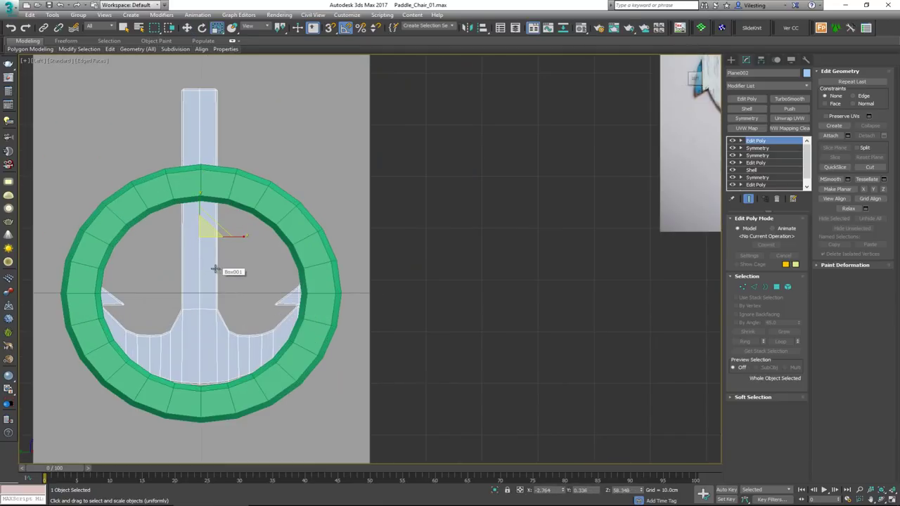
left_click_drag(209, 234, 202, 255)
key("w")
left_click_drag(200, 214, 192, 258)
- Align the anchor's center to the ring's pivot point in X, Y and Z position, and raise it slightly
scroll(199, 384, "up", 5)
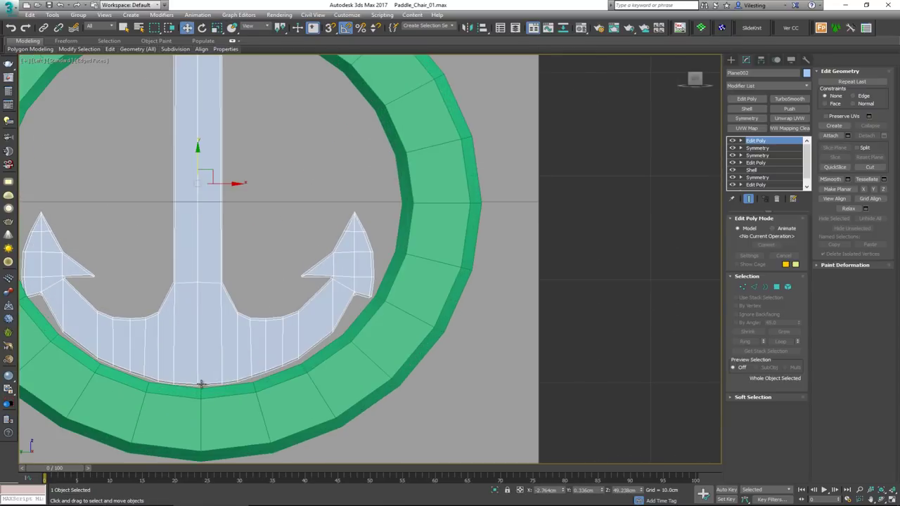
key("alt+a")
left_click(204, 395)
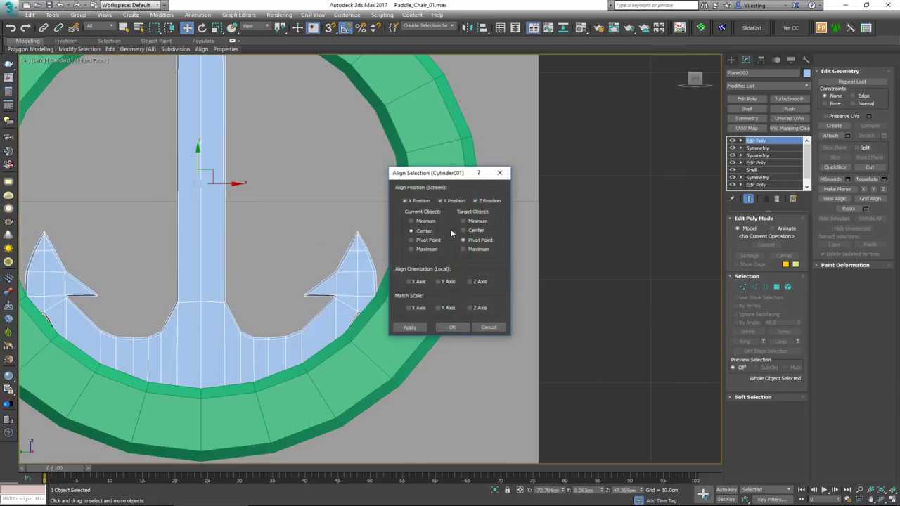
left_click(454, 327)
middle_click_drag(201, 225, 256, 231)
left_click_drag(261, 192, 264, 174)
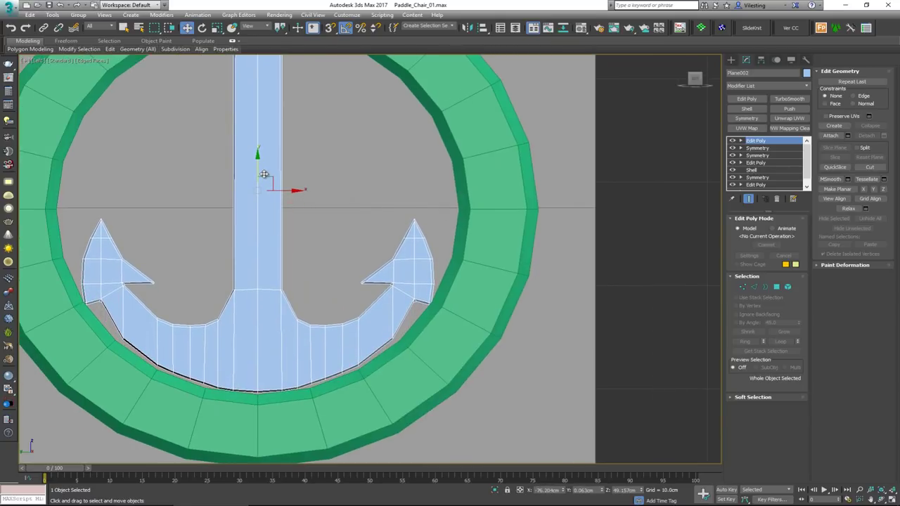
- Lower the vertices at the top end of the anchor's shaft to just below the ring's inner edge
scroll(256, 148, "down", 2)
middle_click_drag(257, 148, 268, 265)
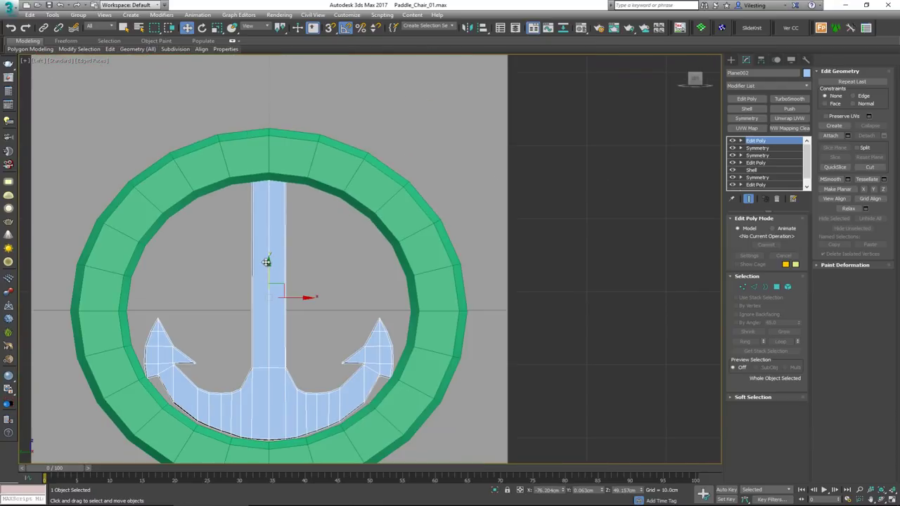
key("F3")
key("1")
left_click_drag(330, 128, 197, 192)
key("F3")
left_click_drag(269, 139, 265, 158)
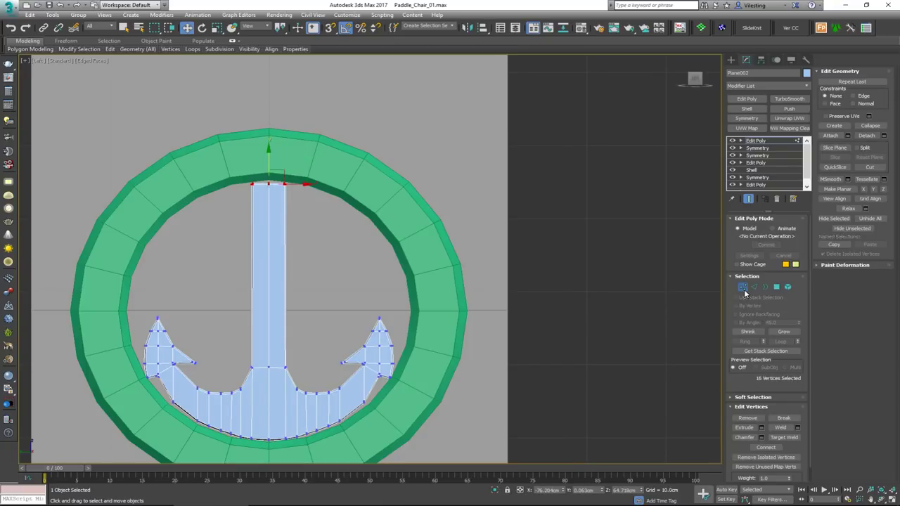
left_click(742, 287)
- Select the green ring in the Perspective view and center its pivot to the object
key("alt+w")
middle_click(482, 386)
key("alt+w")
key("z")
middle_click_drag(446, 344, 414, 324, "alt")
left_click(429, 381)
key("r")
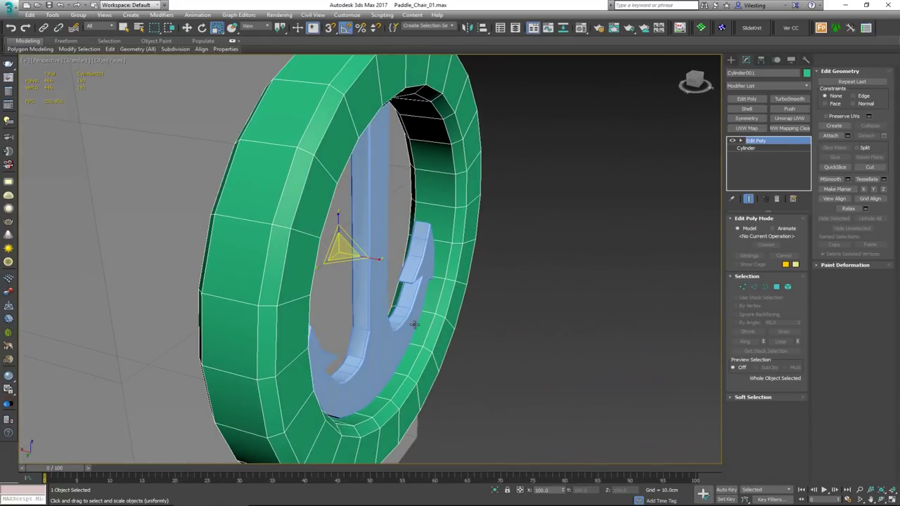
left_click(760, 59)
left_click(768, 119)
left_click(768, 118)
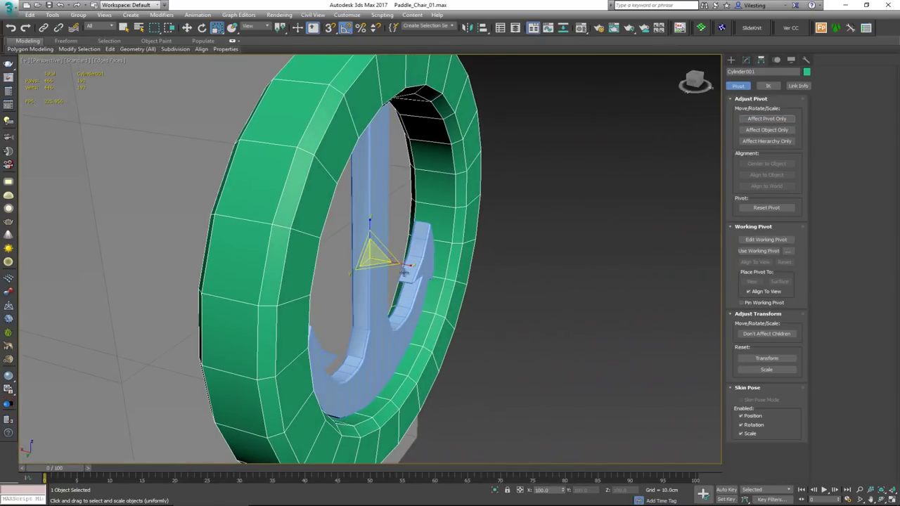
- Scale the ring along X to slim its depth around the anchor, and deselect it
left_click_drag(416, 265, 375, 260)
middle_click_drag(375, 261, 277, 289, "alt")
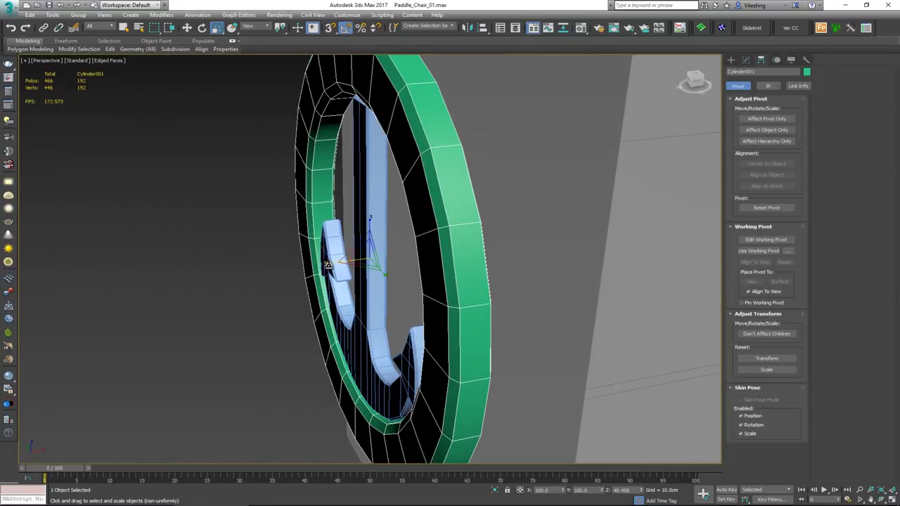
left_click_drag(326, 265, 320, 265)
middle_click_drag(351, 258, 391, 266, "alt")
scroll(391, 266, "down", 6)
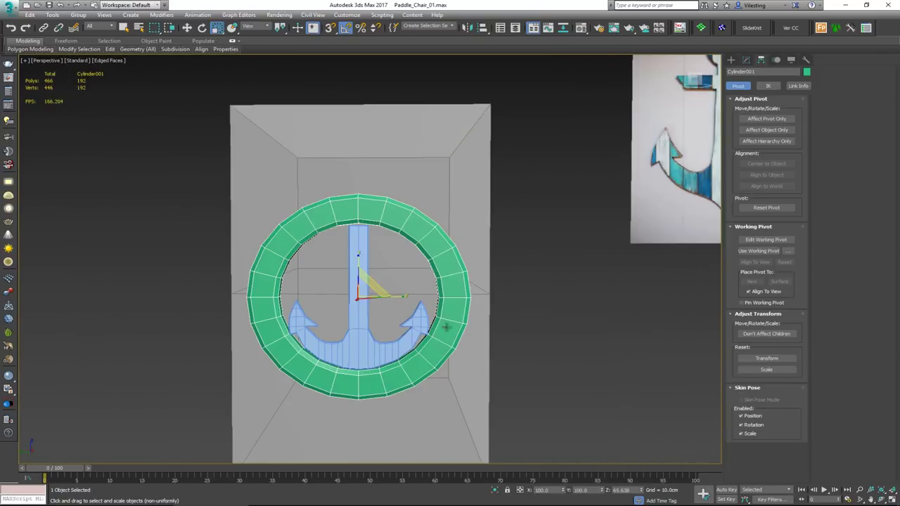
left_click(598, 370)
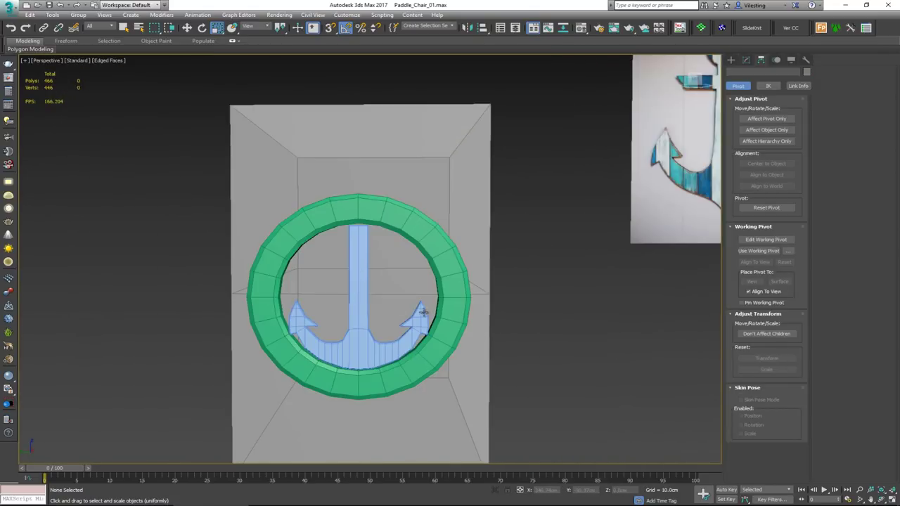
- Compare the anchor's fit inside the ring with the armrest in the Bench_01 reference photo
mouse_move(438, 265)
middle_mouse_down("alt")
mouse_move(401, 281)
mouse_move(390, 254)
mouse_move(449, 262)
middle_mouse_up("alt")
scroll(401, 281, "up", 3)
middle_click_drag(422, 317, 429, 238)
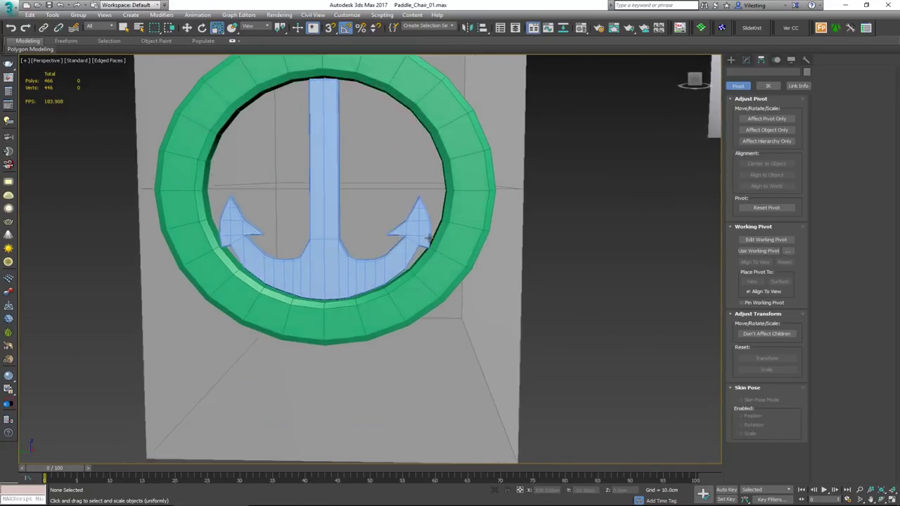
scroll(429, 240, "down", 2)
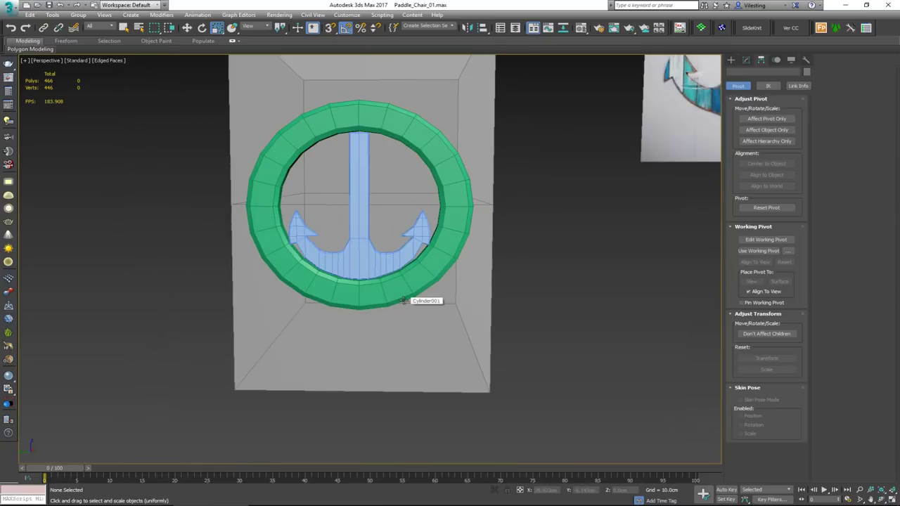
scroll(378, 342, "up", 2)
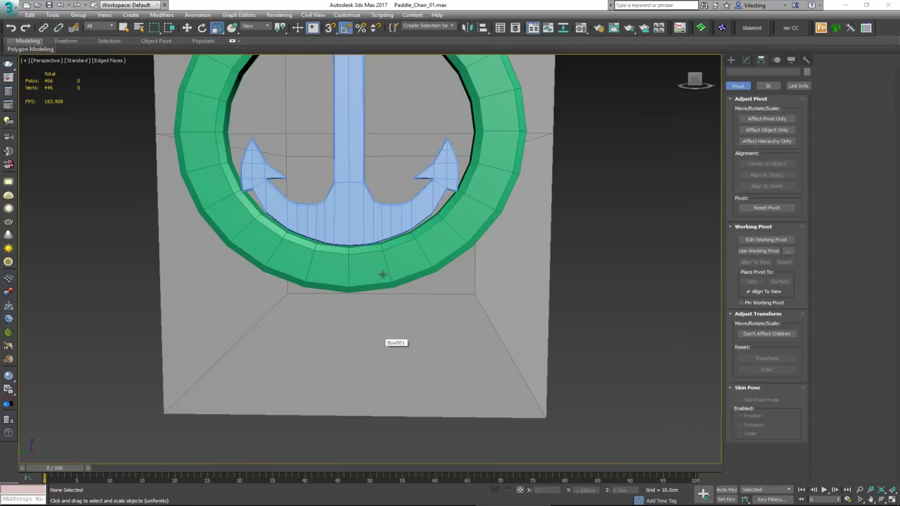
middle_click_drag(376, 251, 382, 360)
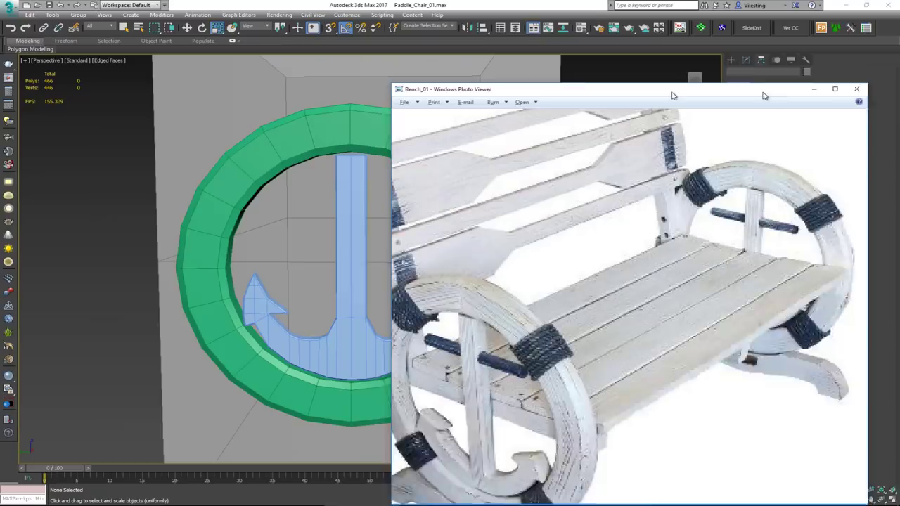
left_click_drag(673, 93, 739, 36)
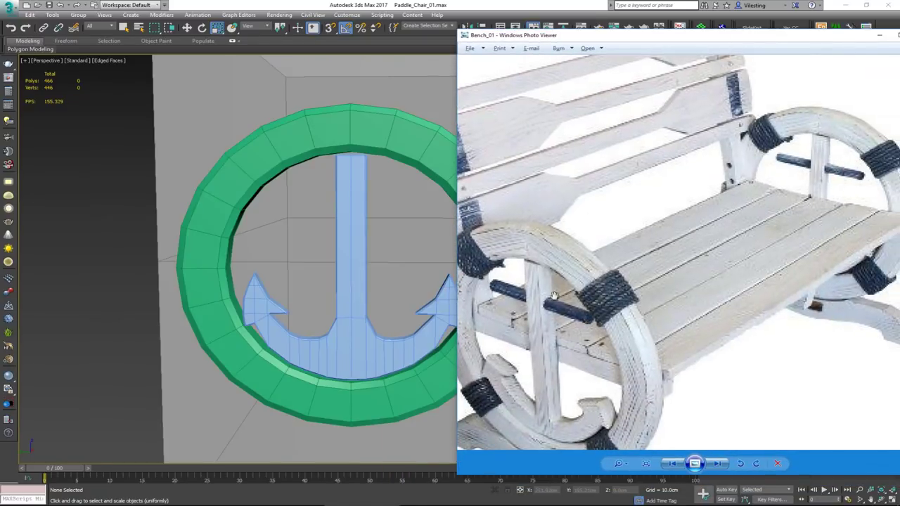
key("alt+Tab")
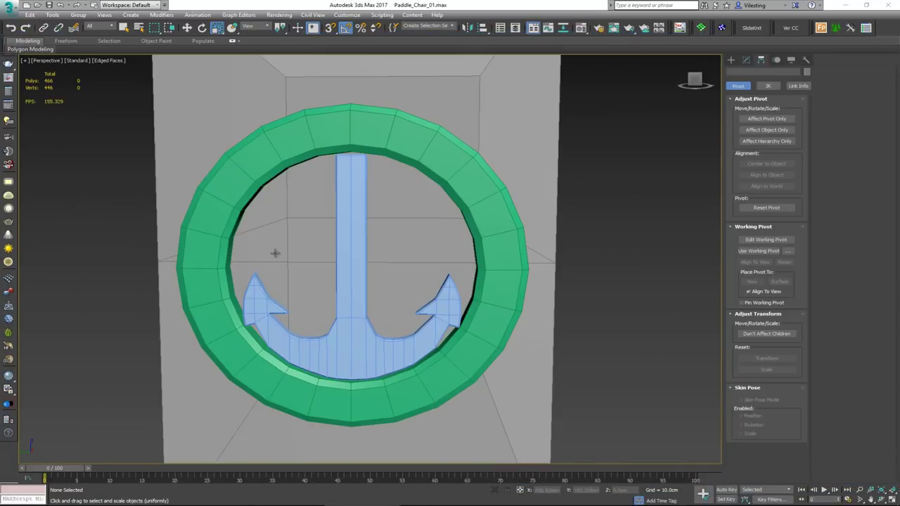
- Create a thin cylinder in the Left view, centered on the upper part of the anchor's shaft, for the crossbar
middle_click_drag(372, 257, 337, 273, "alt")
left_click(353, 251)
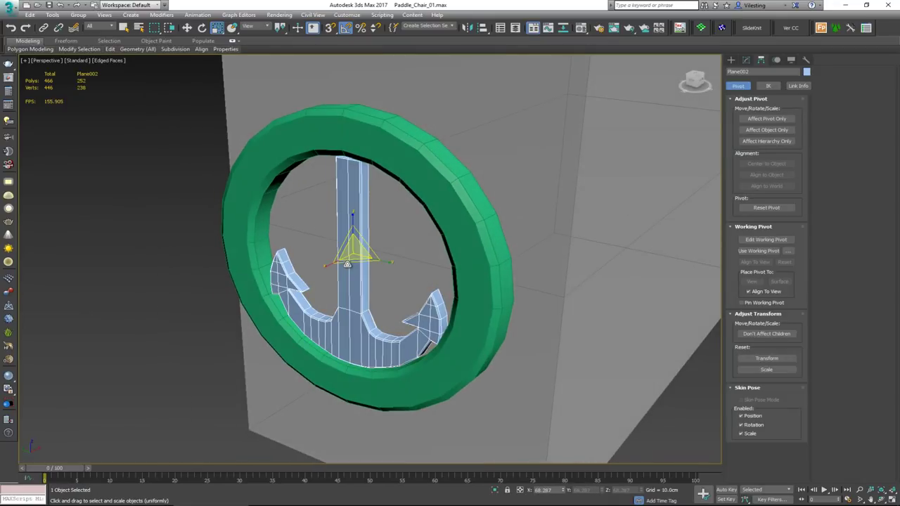
key("alt+w")
right_click(209, 352)
key("alt+w")
scroll(290, 268, "up", 3)
middle_click_drag(262, 230, 326, 222)
left_click(731, 59)
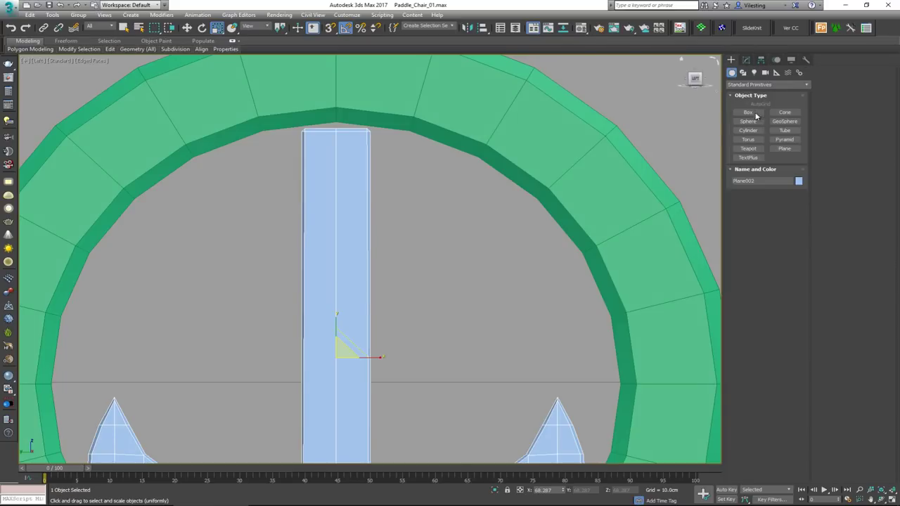
left_click(749, 130)
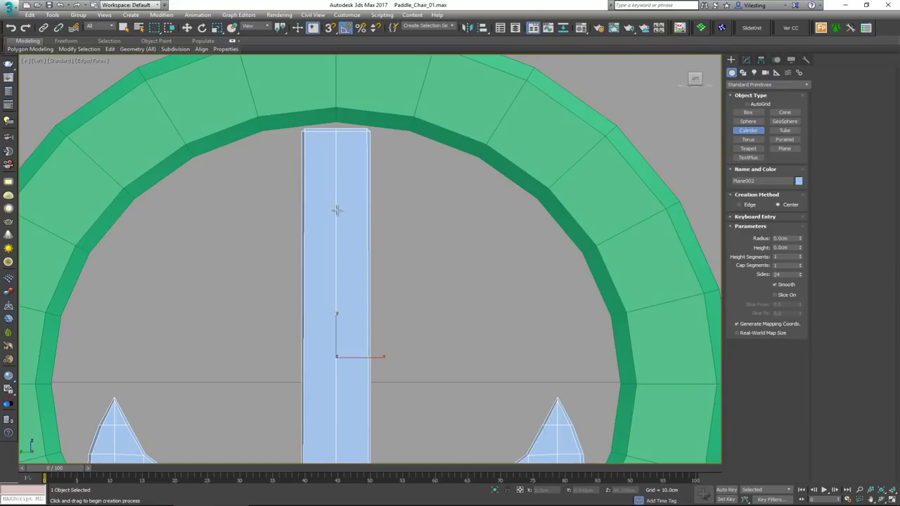
left_click_drag(337, 211, 392, 216)
left_click(334, 85)
- Rotate the new cylinder so it lies horizontally, perpendicular to the anchor's shaft
right_click(334, 87)
key("e")
key("w")
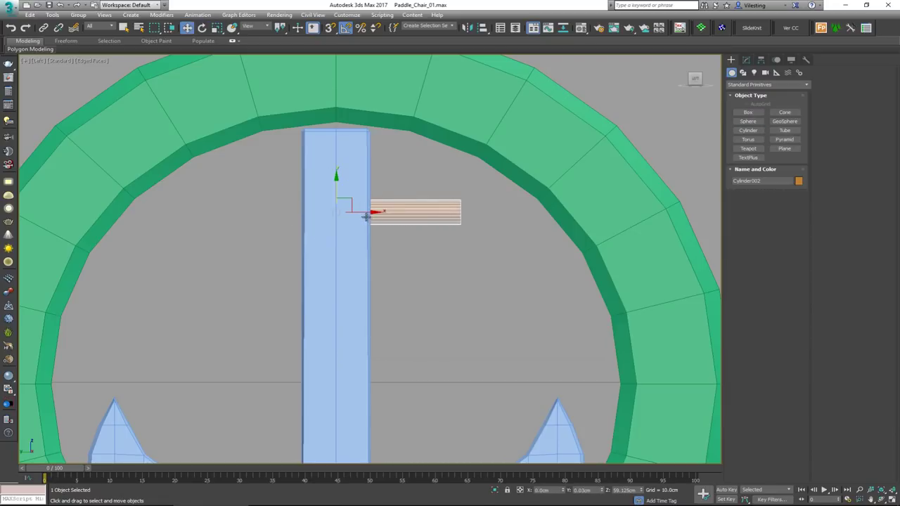
- Move the crossbar cylinder horizontally until it straddles the anchor's shaft
left_click(365, 216)
left_click(386, 213)
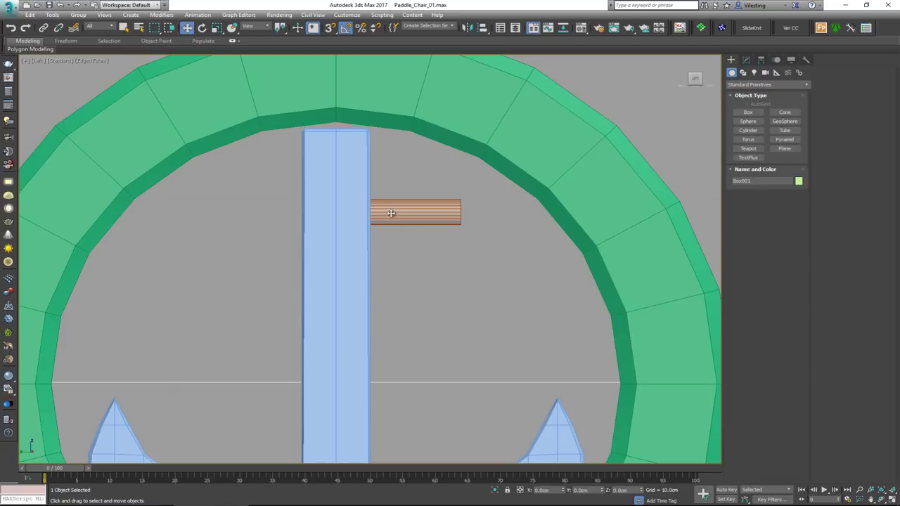
key("F3")
left_click(415, 200)
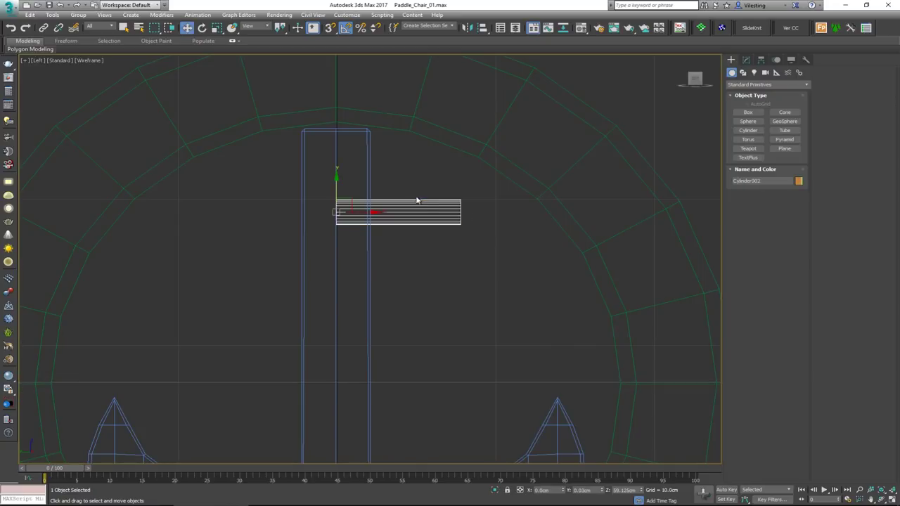
key("F3")
left_click_drag(369, 213, 310, 214)
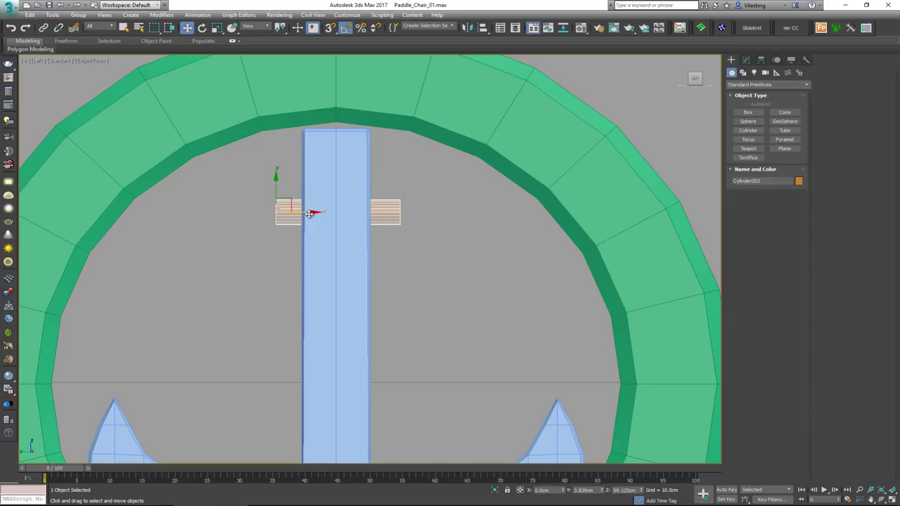
- Center the crossbar cylinder's pivot on the object and check its creation parameters
left_click(760, 60)
left_click(766, 119)
left_click(766, 163)
left_click(766, 118)
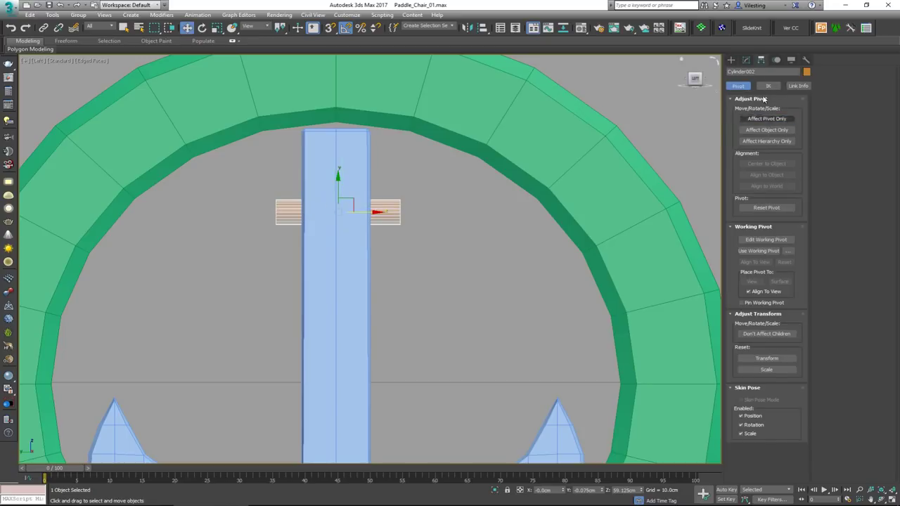
left_click(745, 60)
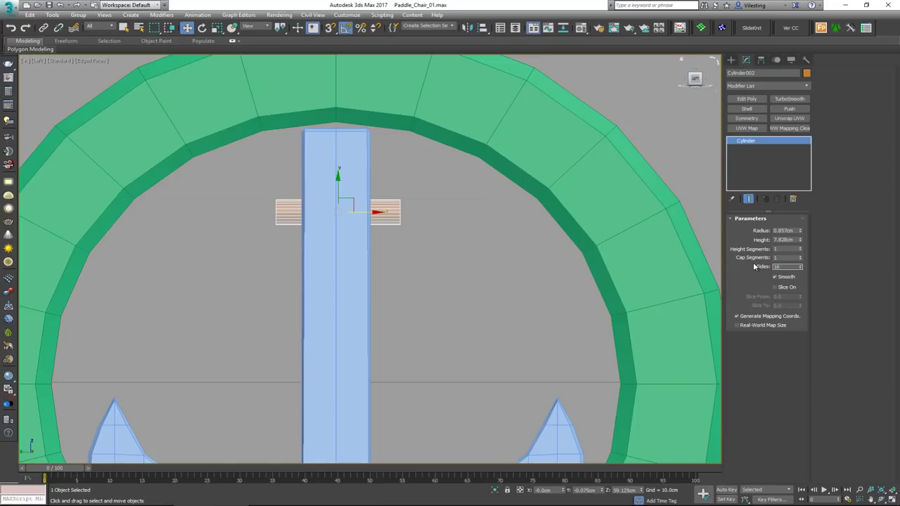
- Align the crossbar cylinder to the anchor, center to center, on the X, Y and Z positions
key("alt+a")
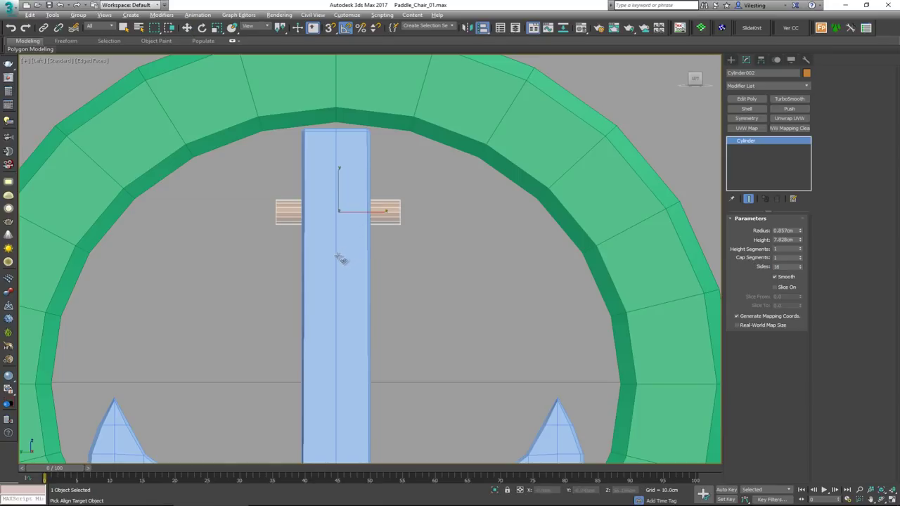
left_click(336, 257)
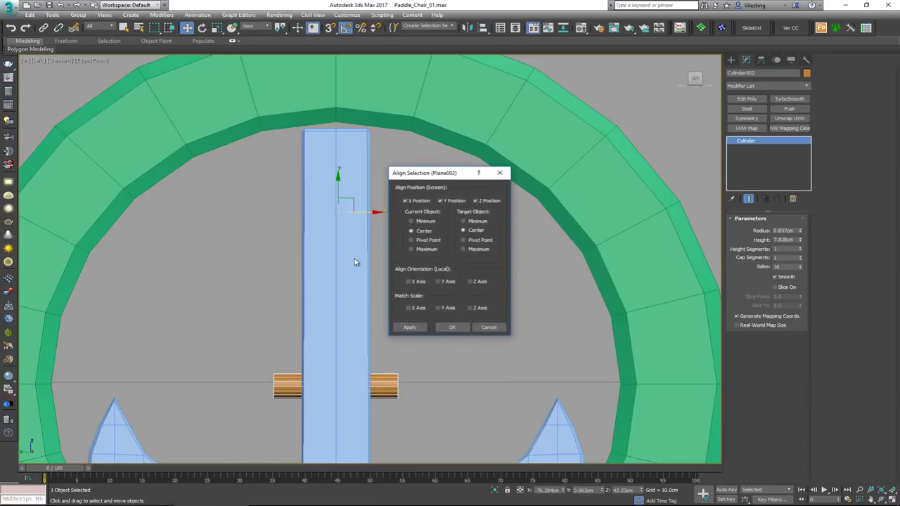
left_click(452, 327)
- Raise the crossbar back to the upper part of the shaft and stretch its length to extend well beyond both sides
left_click_drag(333, 360, 433, 213)
key("r")
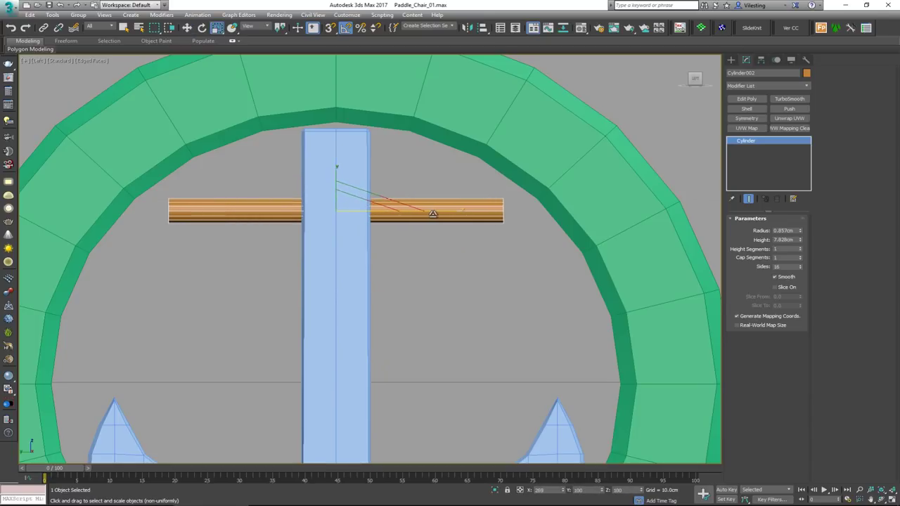
key("w")
left_click_drag(335, 186, 335, 190)
- Compare the crossbar's length and placement in perspective with the armrest in the Bench_01 reference photo
key("alt+w")
right_click(546, 320)
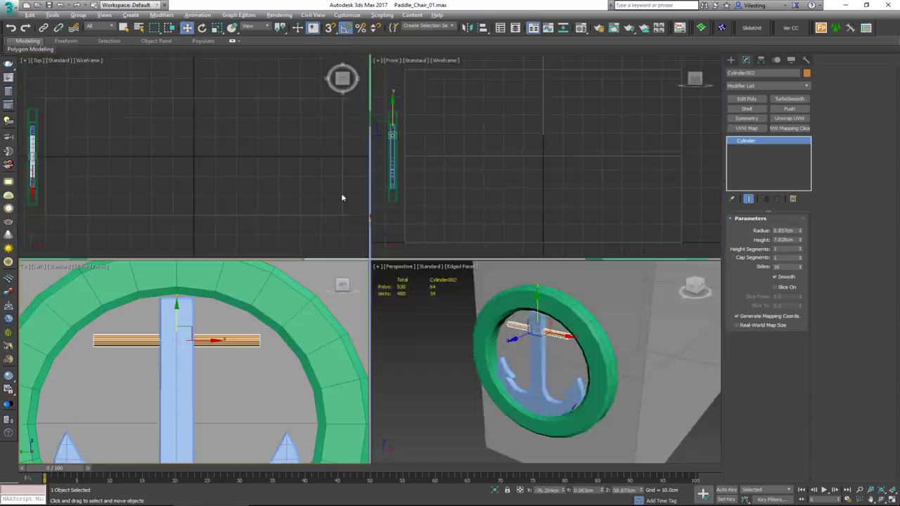
key("alt+w")
middle_click_drag(500, 275, 534, 275, "alt")
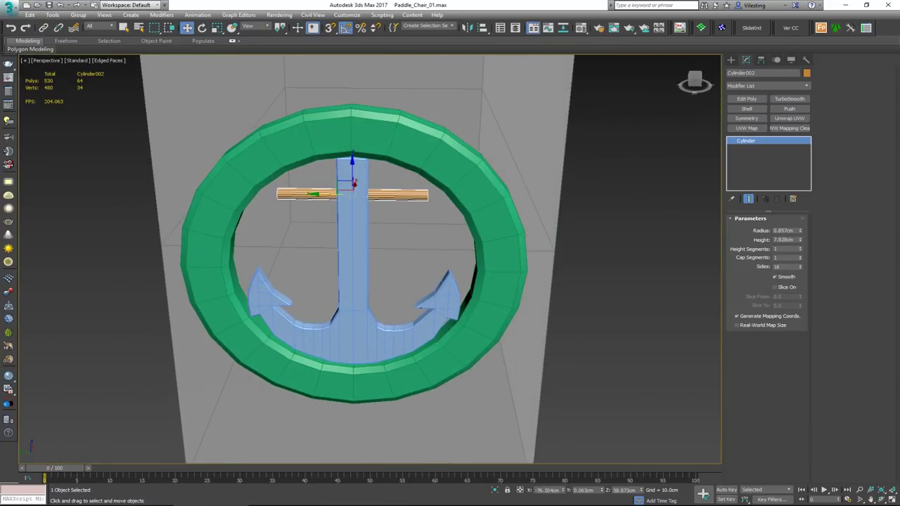
key("alt+Tab")
left_click_drag(628, 87, 694, 59)
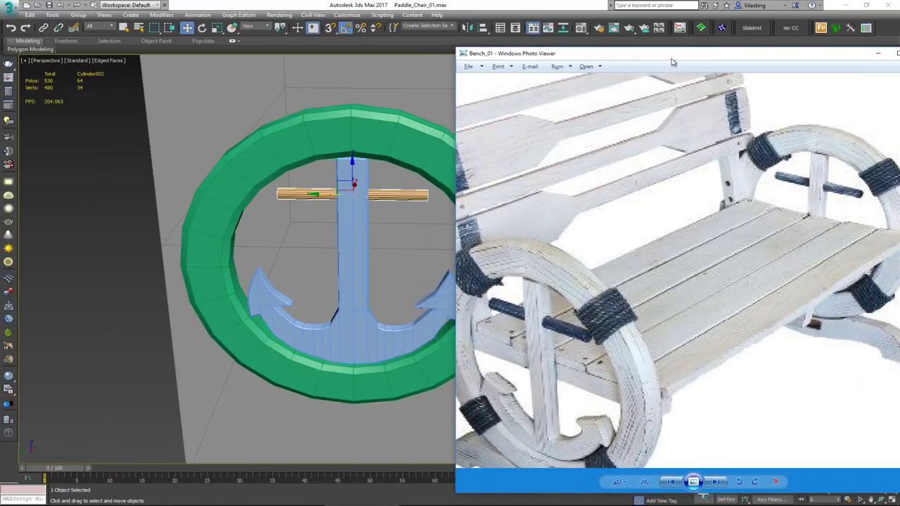
key("alt+Tab")
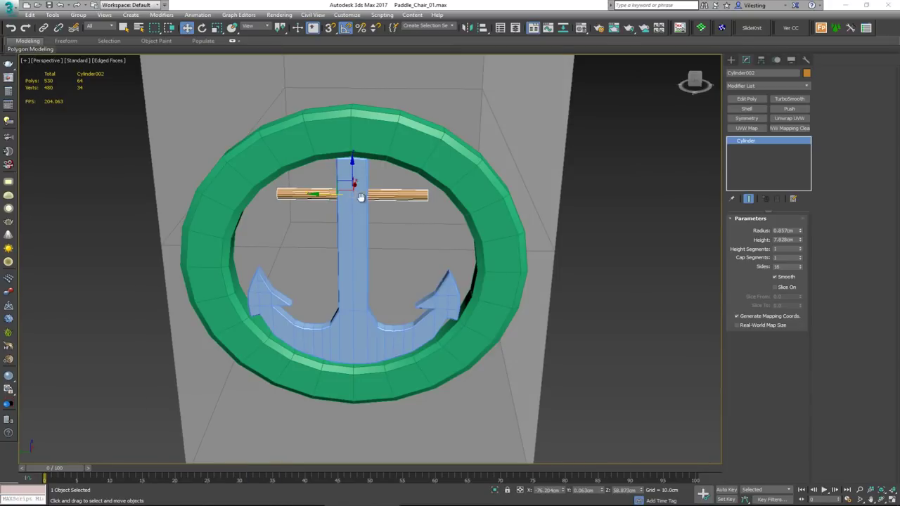
- Deselect the crossbar and examine the ring and anchor assembly from the front in perspective
middle_click_drag(359, 203, 370, 153)
left_click(689, 312)
middle_click_drag(500, 291, 435, 291, "alt")
scroll(464, 281, "down", 3)
middle_click_drag(571, 217, 457, 297)
scroll(457, 297, "down", 3)
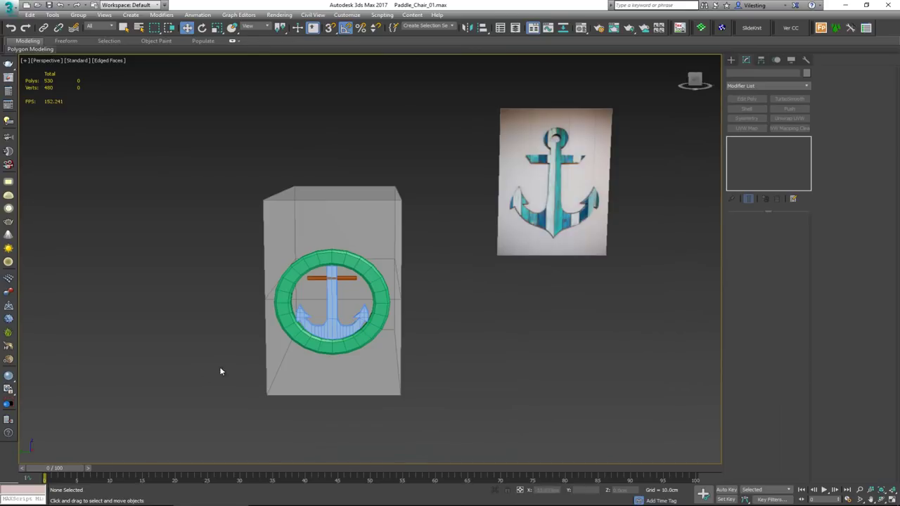
scroll(322, 343, "up", 5)
- Try hiding the large reference box in the Left view, and undo the hiding
key("alt+w")
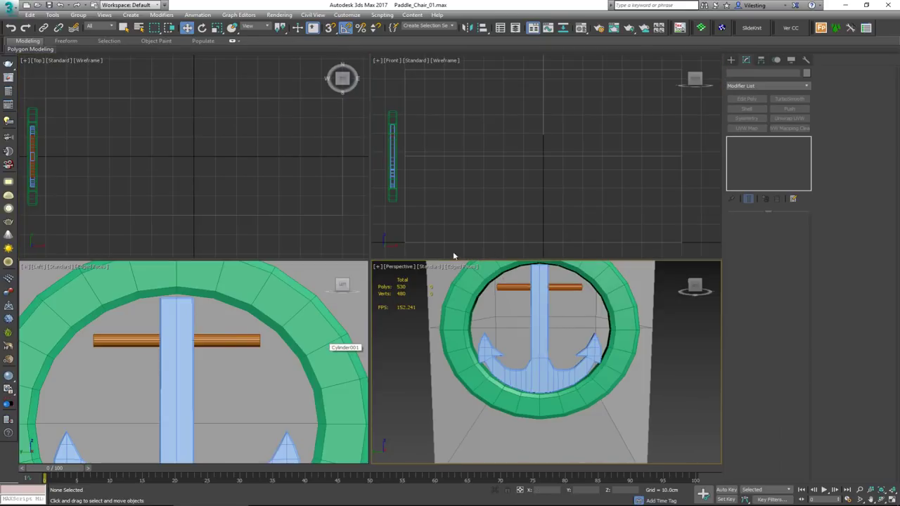
scroll(244, 305, "down", 2)
scroll(244, 304, "down", 2)
key("alt+w")
scroll(239, 293, "down", 2)
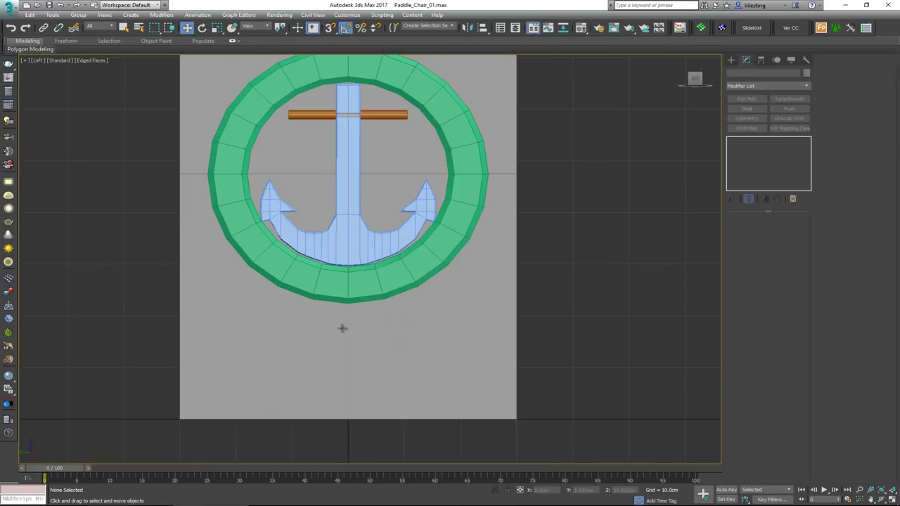
left_click(362, 337)
right_click(362, 337)
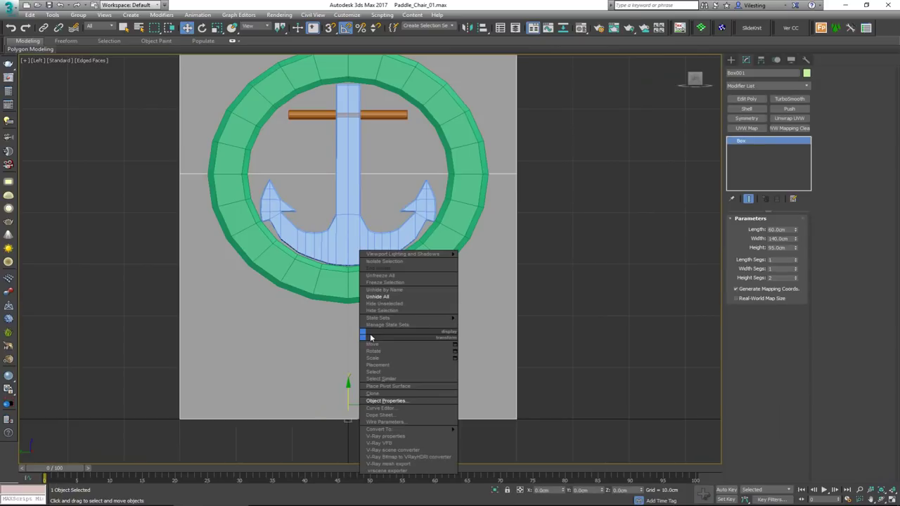
left_click(386, 311)
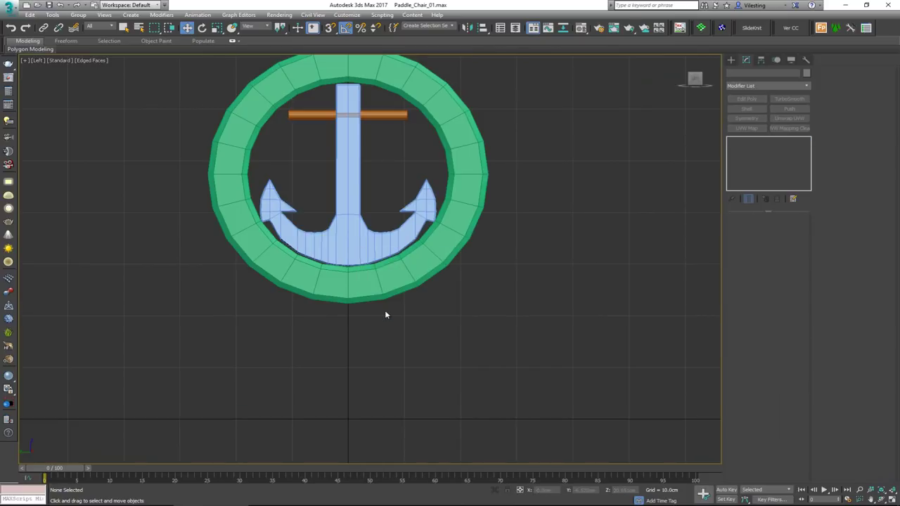
key("ctrl+z")
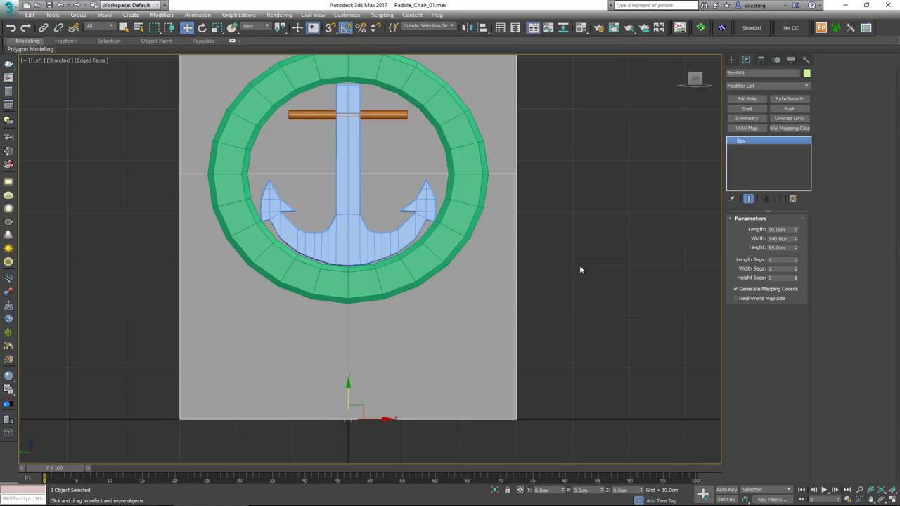
left_click(734, 63)
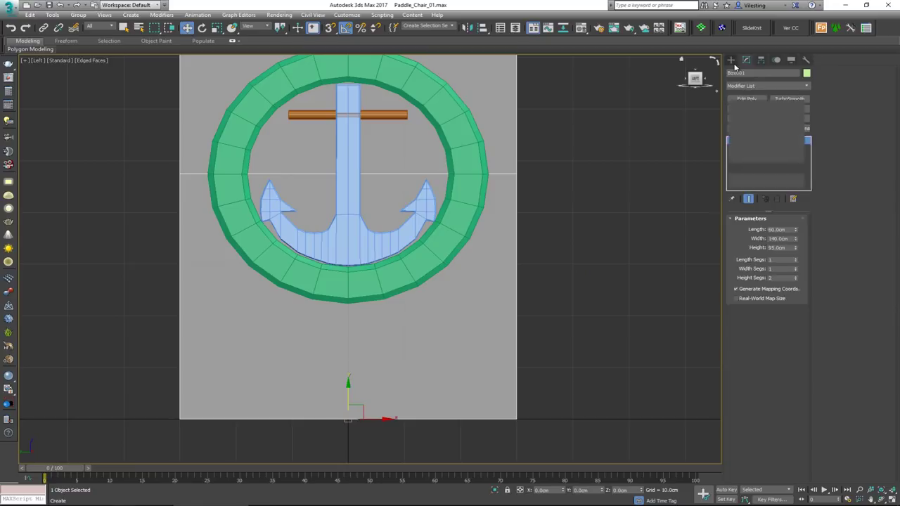
left_click(748, 113)
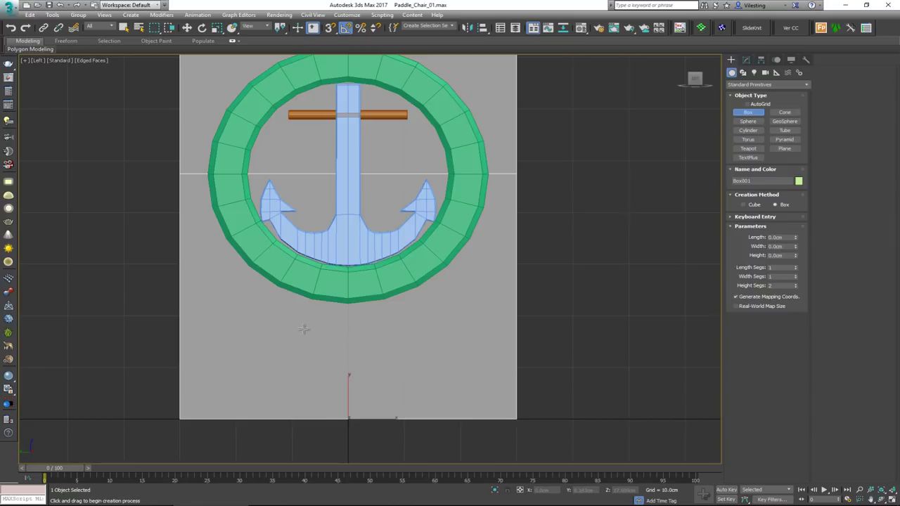
key("w")
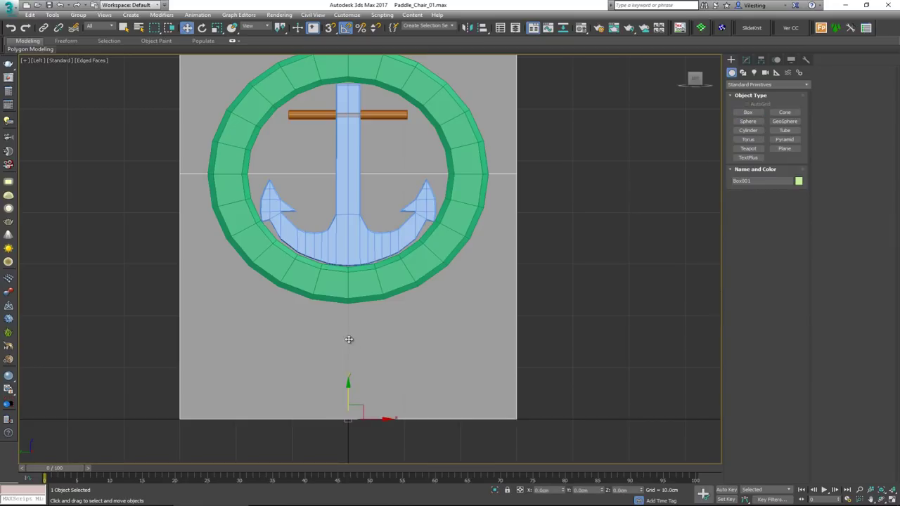
- Select six adjacent polygons on the outer rim along the bottom of the armrest ring
left_click(360, 291)
scroll(320, 302, "up", 5)
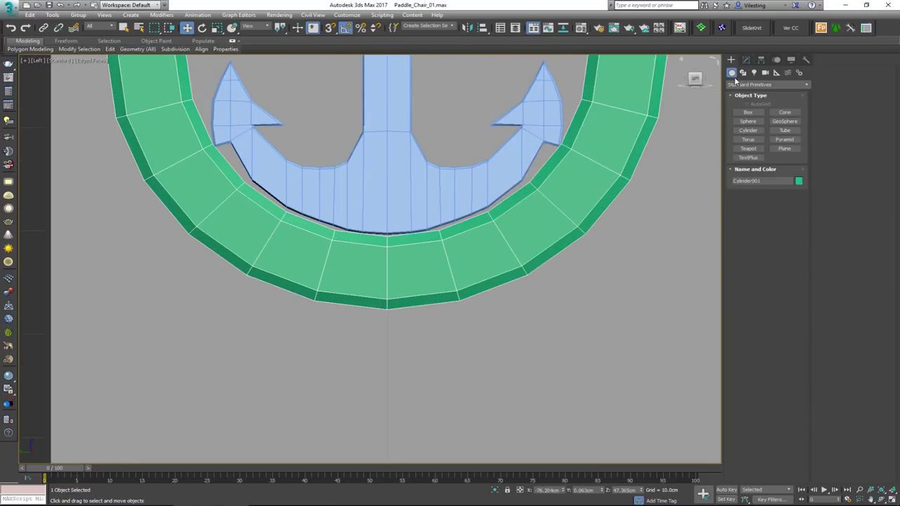
left_click(746, 59)
key("alt+w")
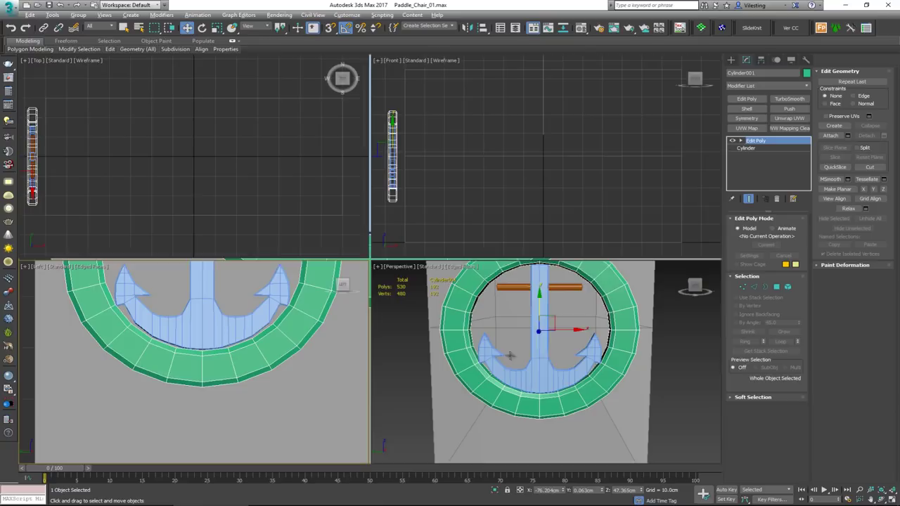
middle_click(546, 372)
key("alt+w")
middle_click_drag(345, 332, 272, 299, "alt")
key("4")
left_click(214, 259)
left_click(267, 286, "ctrl")
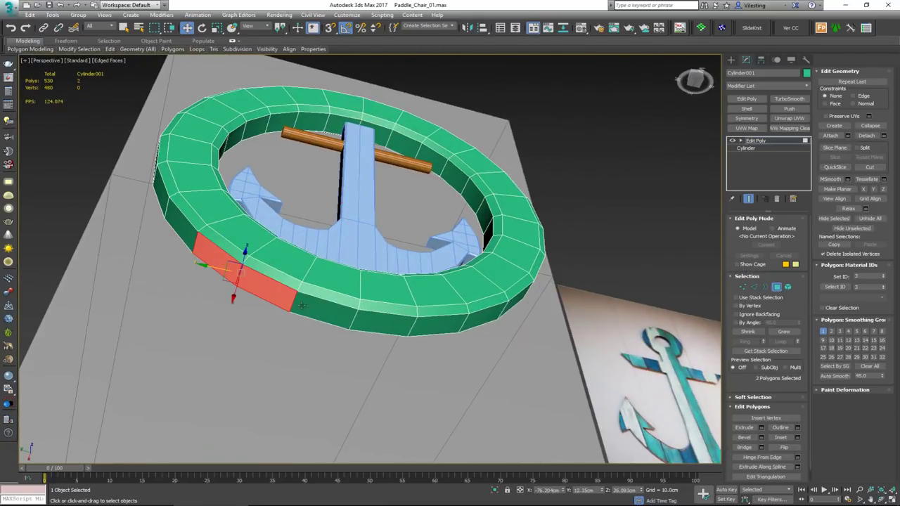
left_click(334, 307, "ctrl")
left_click(385, 322, "ctrl")
left_click(437, 322, "ctrl")
left_click(485, 320, "ctrl")
middle_click_drag(488, 324, 461, 311, "alt")
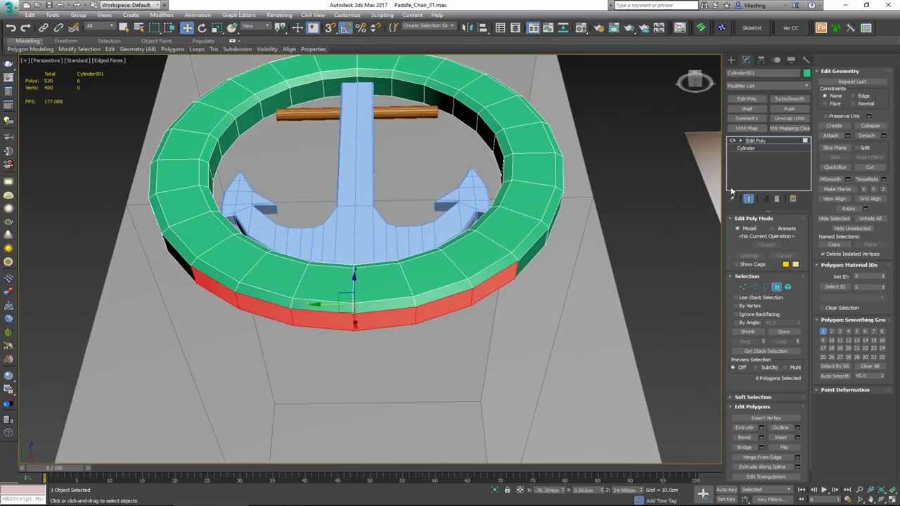
- Detach the selected rim polygons as a clone, and move the cloned strip down about 0.47 cm below the ring
left_click(884, 137)
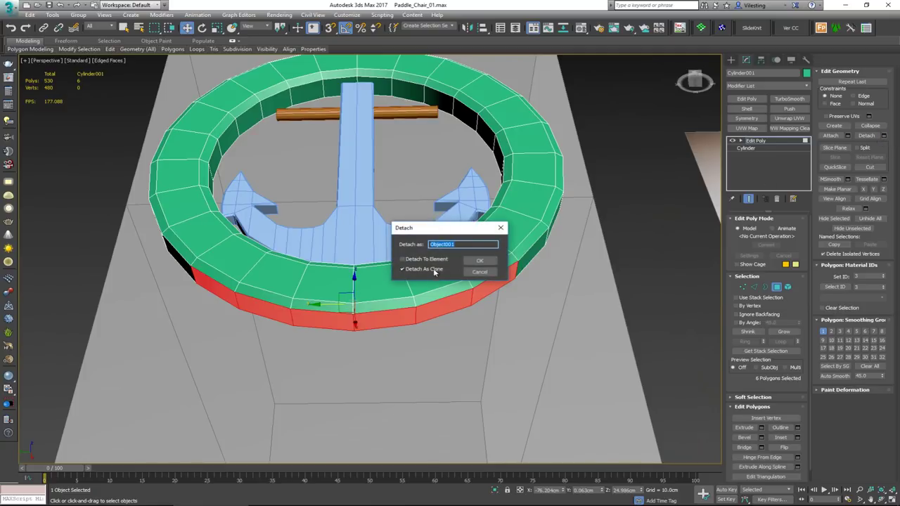
left_click(480, 261)
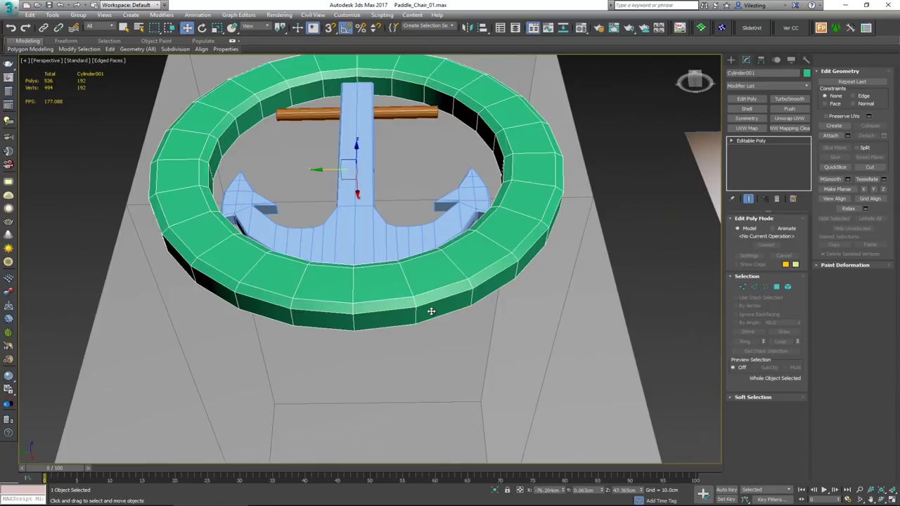
left_click(402, 315)
middle_click_drag(402, 315, 385, 298, "alt")
middle_click_drag(377, 233, 370, 241, "alt")
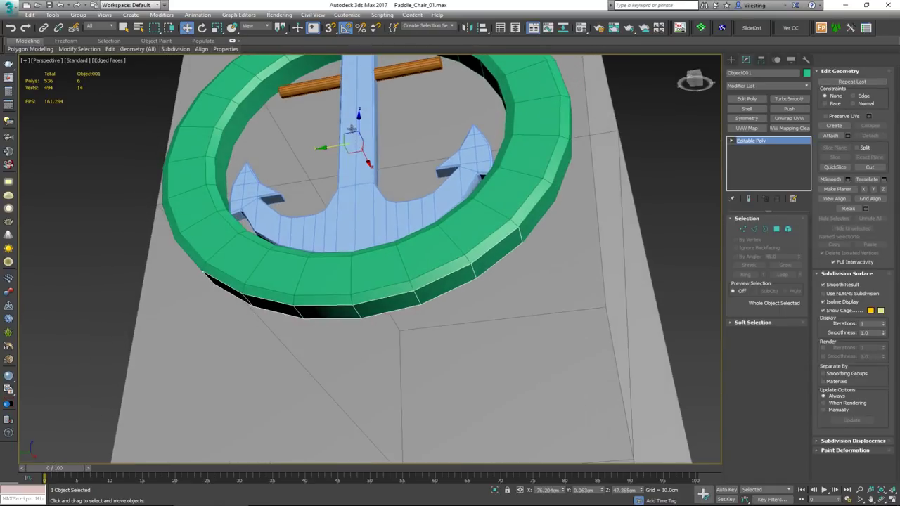
left_click_drag(359, 127, 358, 129)
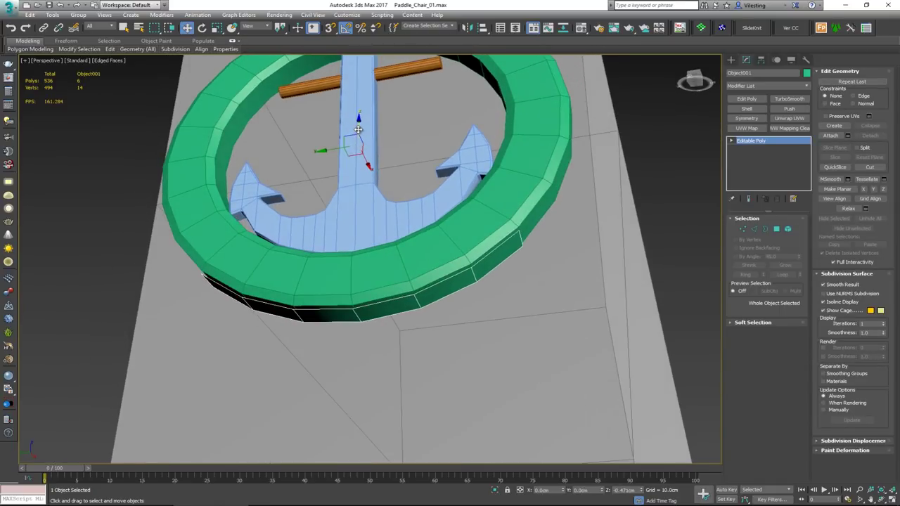
- Thicken the detached strip with a Shell modifier using a 3 cm outer amount, and check it in the Left view
left_click(747, 108)
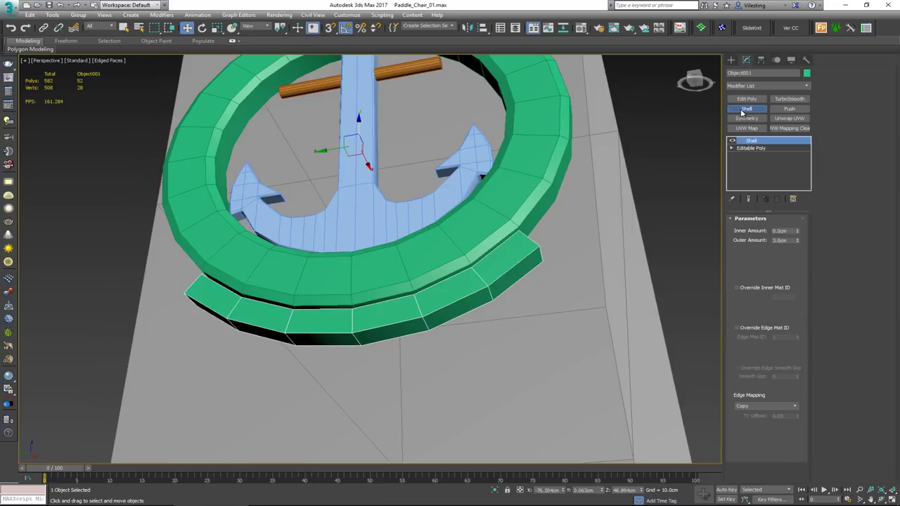
middle_click_drag(336, 276, 527, 307, "alt")
key("alt+w")
scroll(248, 345, "down", 5)
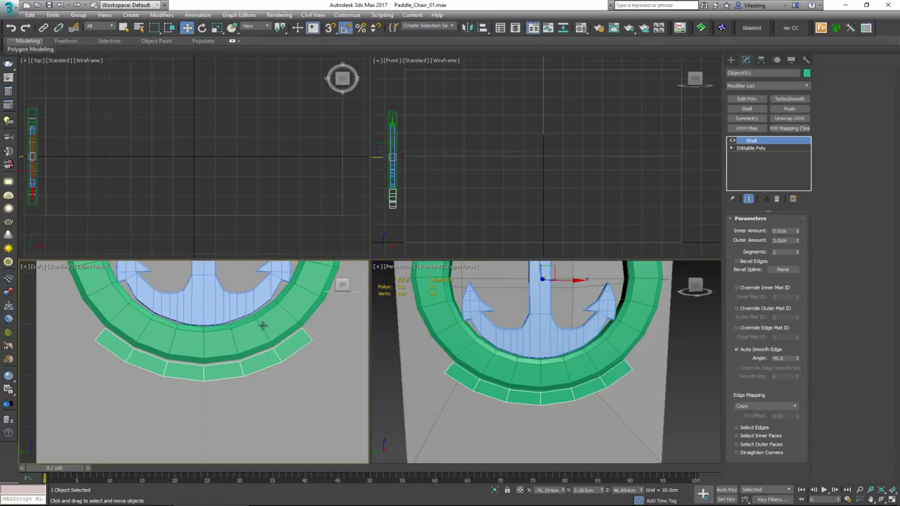
scroll(247, 344, "up", 4)
key("alt+w")
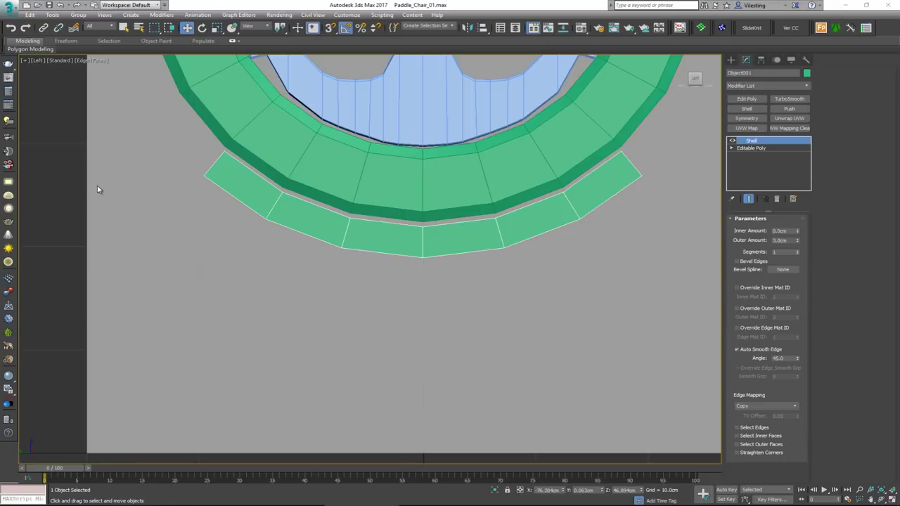
- Examine the curved foot beneath the armrest ring in the Bench_01 reference photo and compare it with the strip
left_click_drag(0, 54, 614, 28)
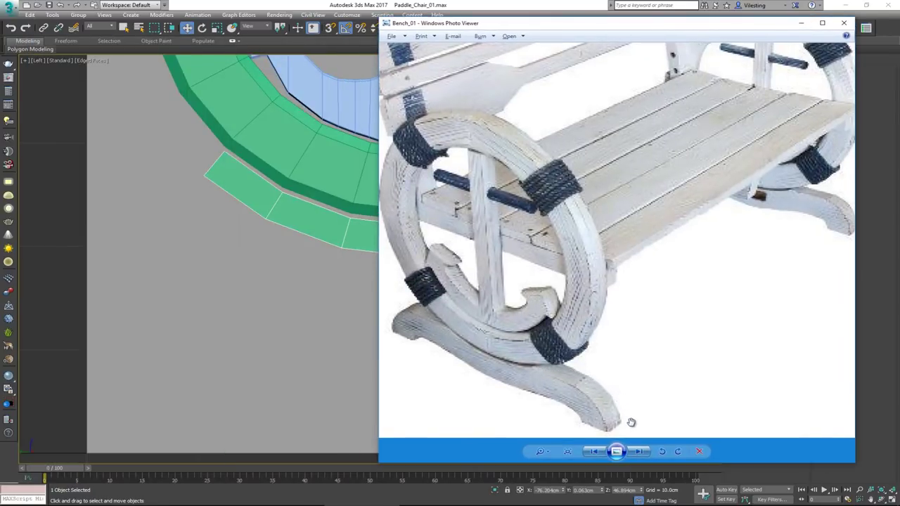
left_click_drag(589, 25, 0, 54)
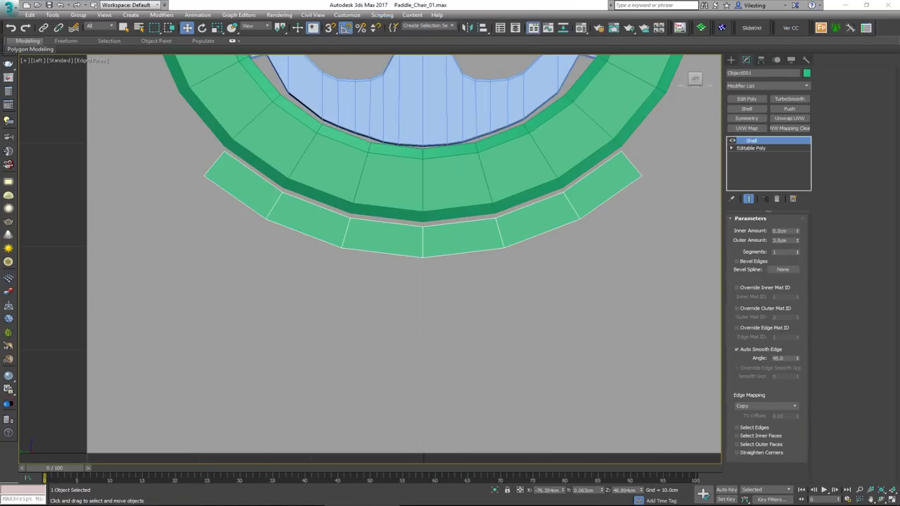
middle_click_drag(396, 206, 363, 272)
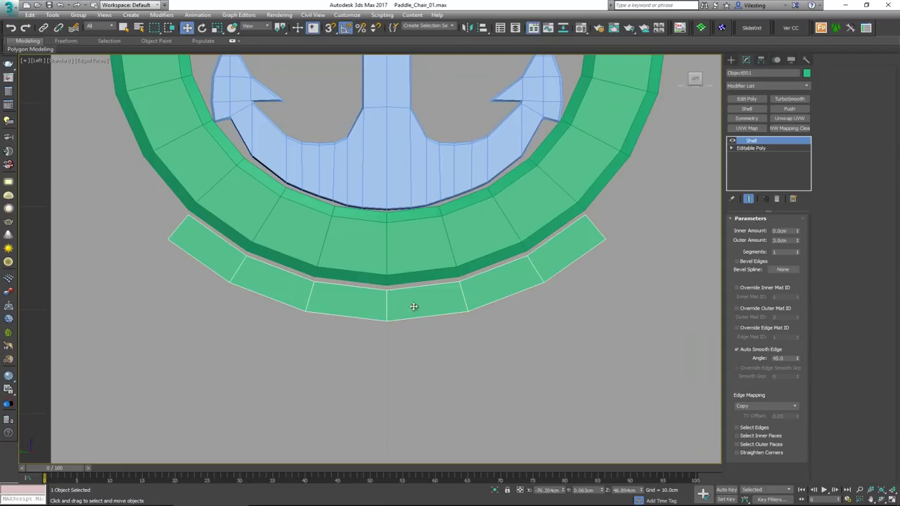
- Add an Edit Poly modifier to the foot strip and extrude the polygon at one of its ends outward
key("shift+f")
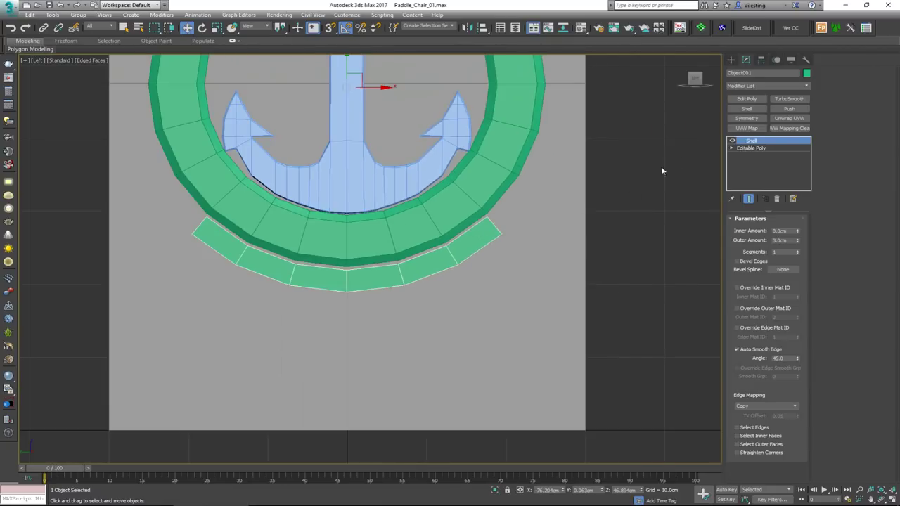
left_click(754, 102)
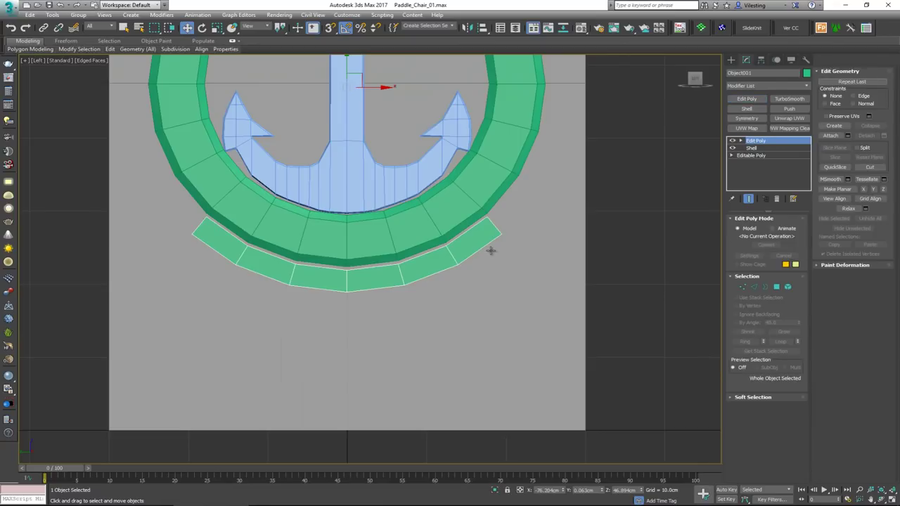
key("alt+w")
middle_click(573, 375)
key("alt+w")
middle_click_drag(544, 366, 513, 370, "alt")
key("4")
left_click(531, 299)
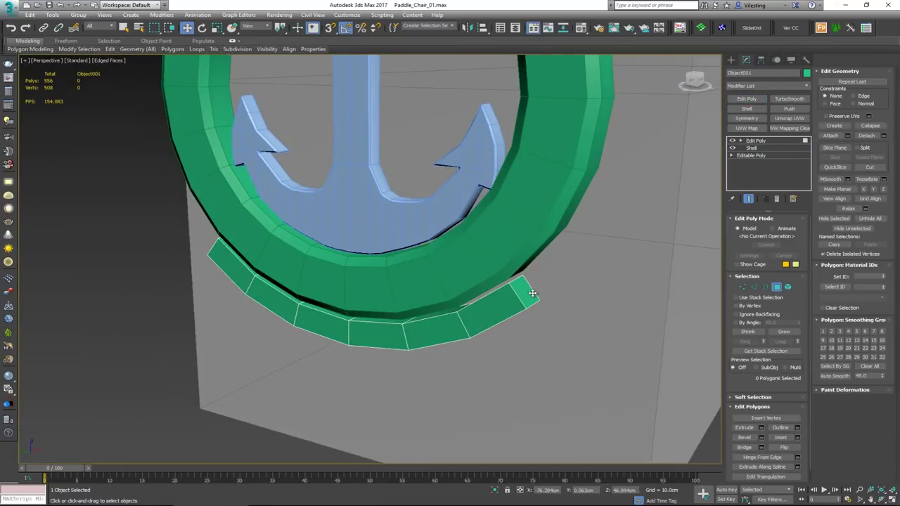
middle_click_drag(543, 298, 581, 312, "alt")
left_click(744, 428)
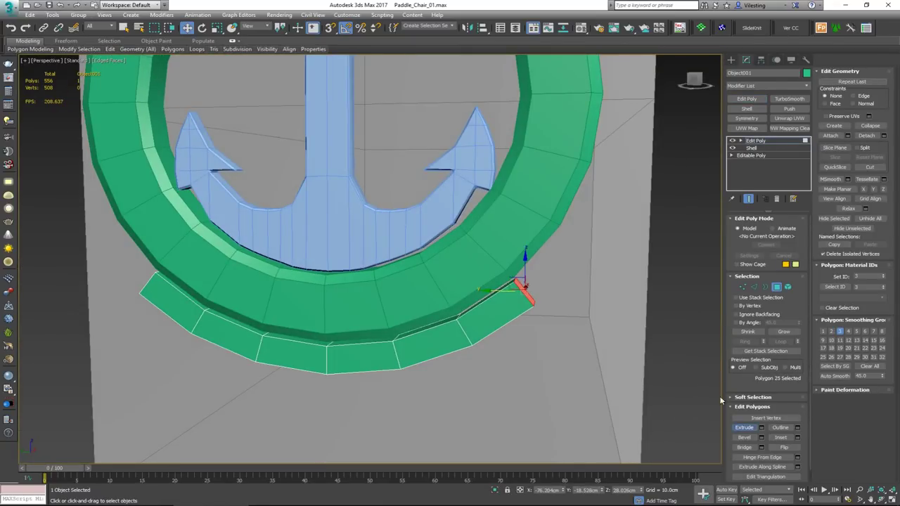
left_click_drag(534, 288, 534, 262)
right_click(581, 241)
- Move the extruded end polygon down and make it planar along the X axis
left_click_drag(580, 241, 576, 282)
scroll(515, 282, "up", 3)
middle_click_drag(575, 281, 488, 272)
left_click(874, 190)
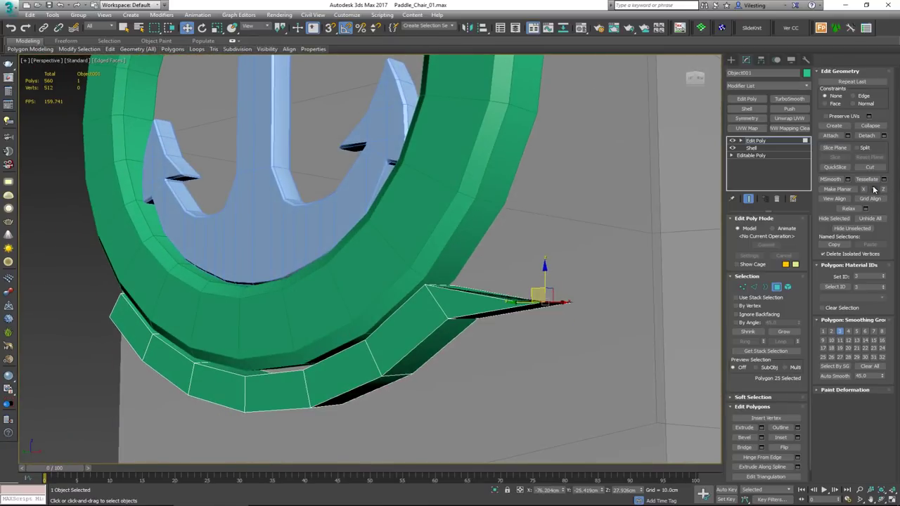
key("ctrl+z")
left_click(864, 189)
middle_click_drag(541, 245, 541, 299, "alt")
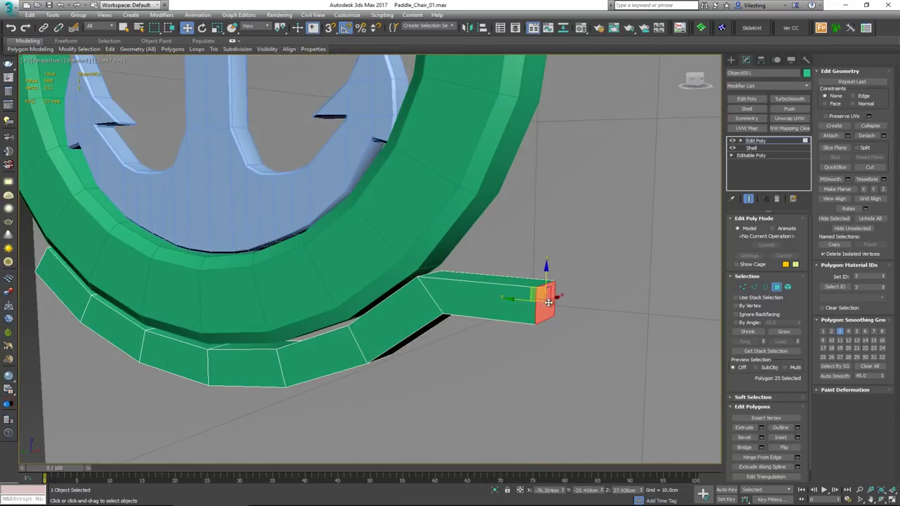
- Delete the extension's end polygon and select the resulting open border in the Left view
left_click(561, 291)
key("3")
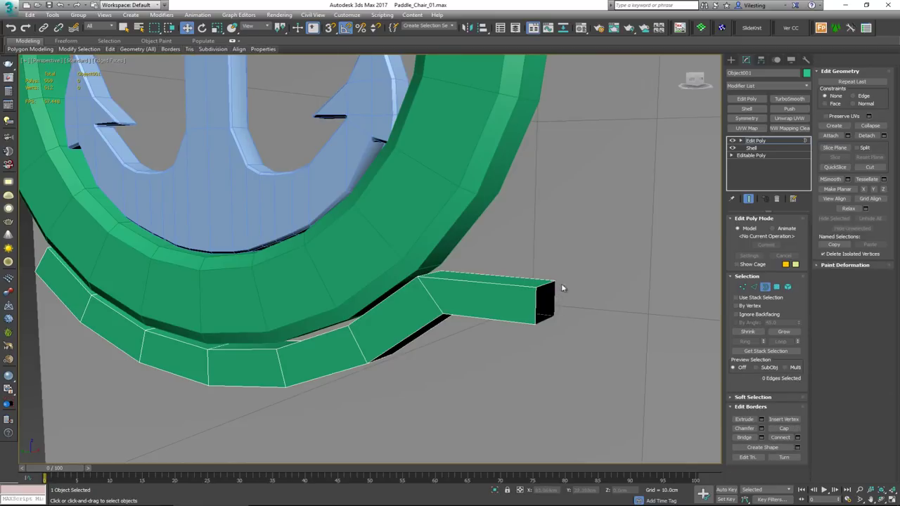
left_click(540, 303)
key("alt+w")
middle_click(235, 345)
key("alt+w")
middle_click_drag(365, 297, 294, 291)
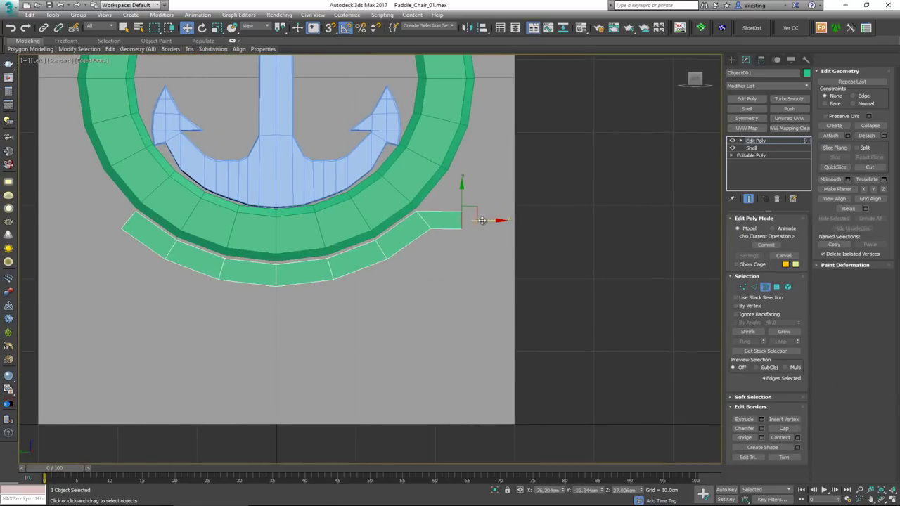
- Extend the open border outward and down with two cloned segments, rotating it so that the end faces the ground
left_click_drag(484, 212, 533, 274, "shift")
key("e")
key("w")
key("e")
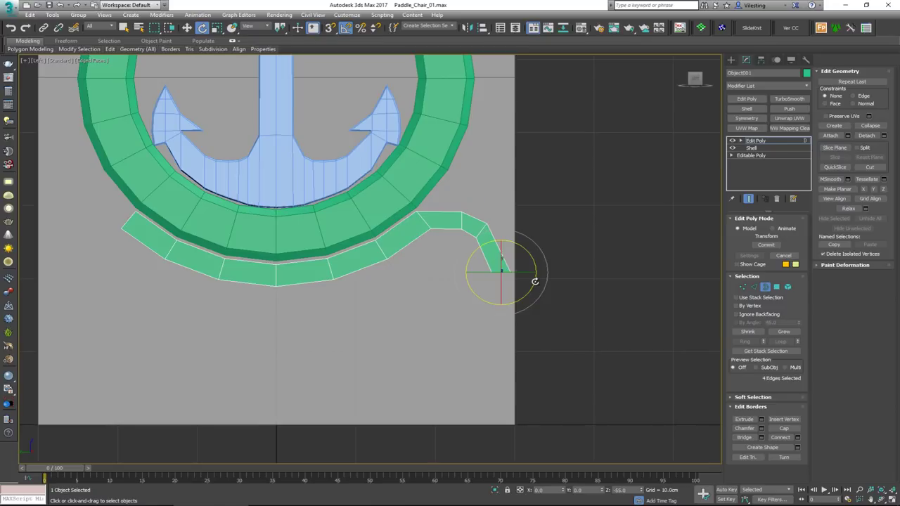
key("w")
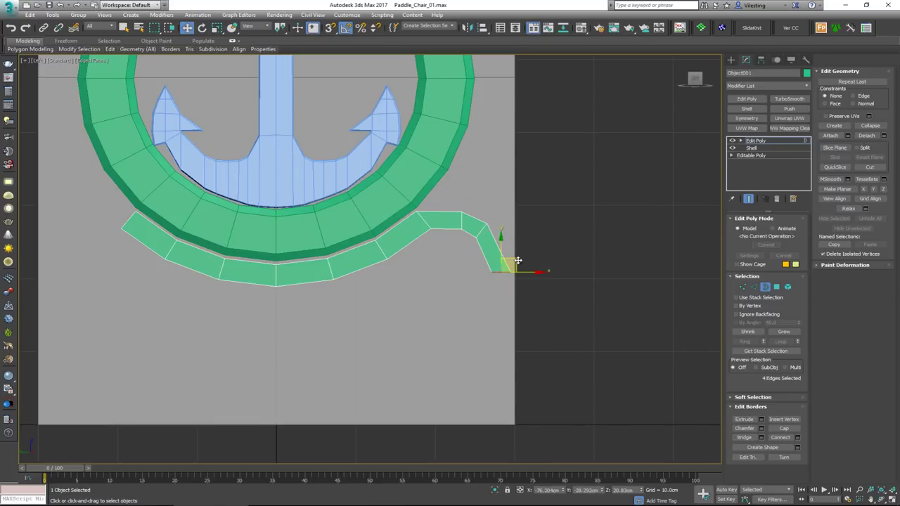
- Move the vertices of the new end segments to thicken the bend and widen the downward leg of the foot
key("1")
left_click(464, 210)
left_click_drag(477, 195, 472, 186)
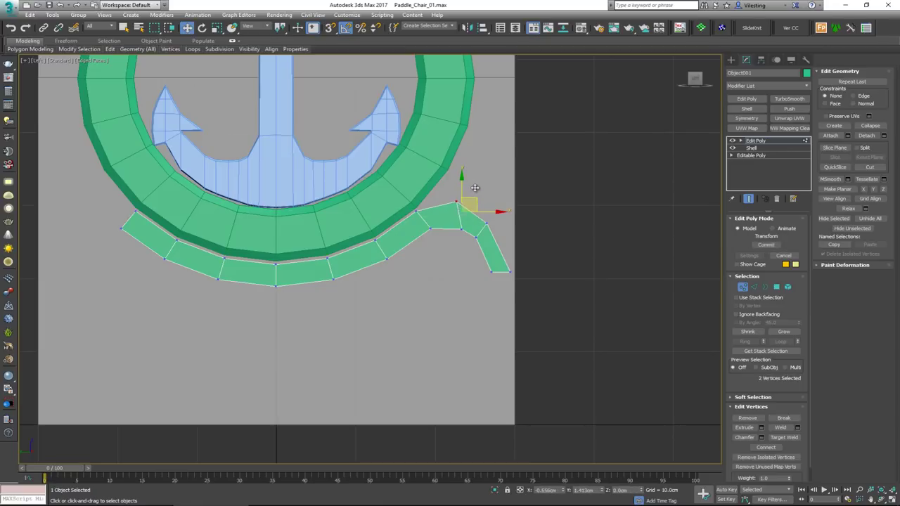
left_click_drag(470, 236, 489, 243)
left_click(483, 242)
left_click_drag(500, 280, 460, 280)
left_click_drag(495, 253, 495, 270)
left_click_drag(514, 202, 515, 229)
left_click_drag(464, 240, 524, 237)
- Insert an edge loop across the middle of the bend, move it outward, and adjust the neighbouring vertices to smooth the curve
left_click(481, 245)
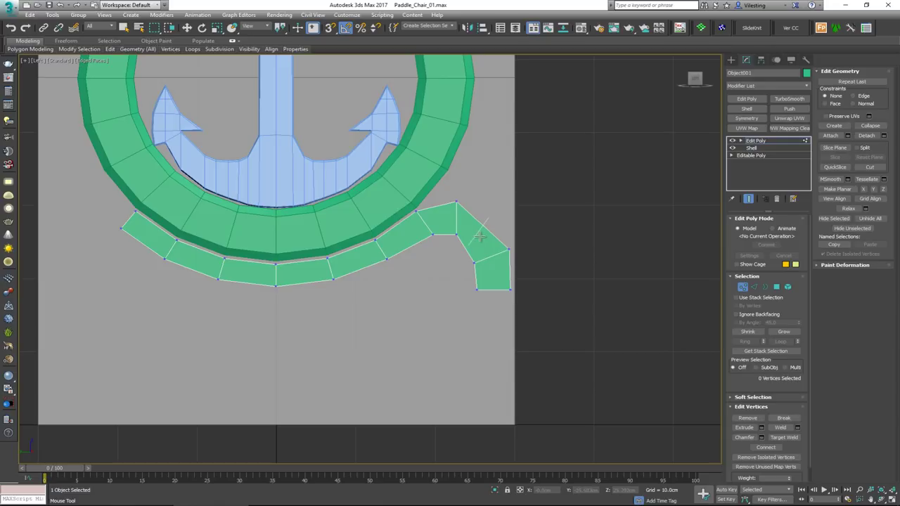
key("2")
key("w")
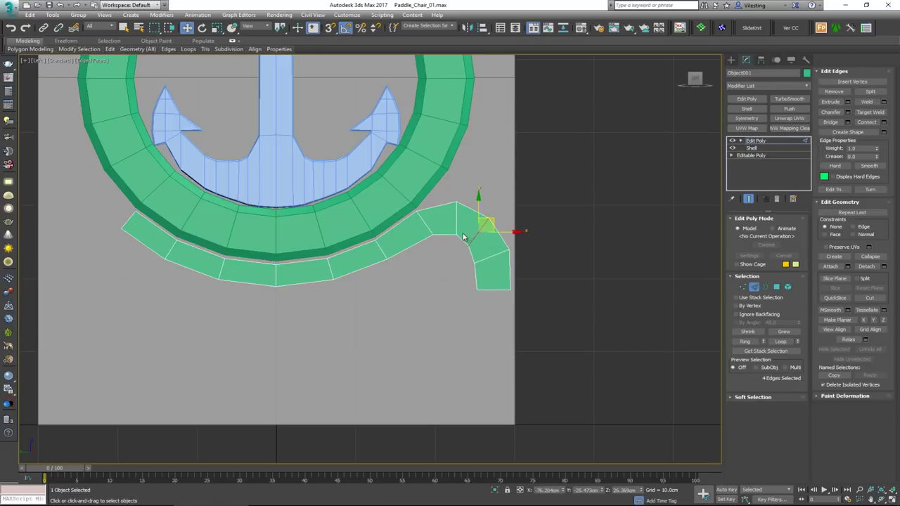
key("1")
left_click_drag(448, 229, 470, 189)
left_click_drag(431, 239, 424, 204)
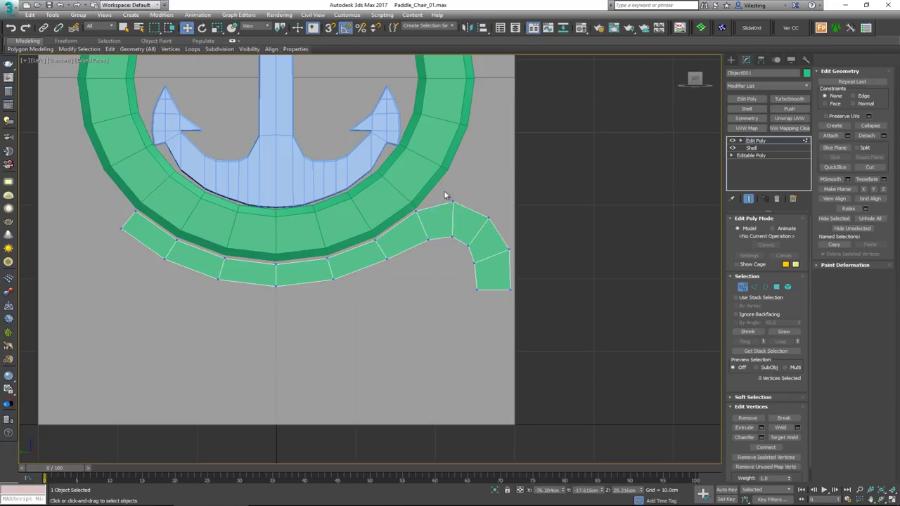
- Mirror the finished half of the foot with a Symmetry modifier on the X axis
left_click(742, 287)
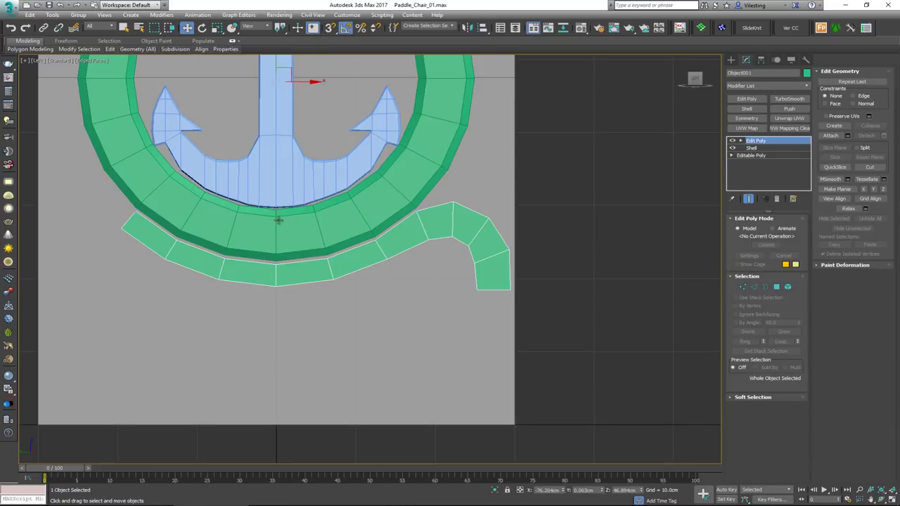
middle_click_drag(279, 221, 316, 235)
left_click(747, 118)
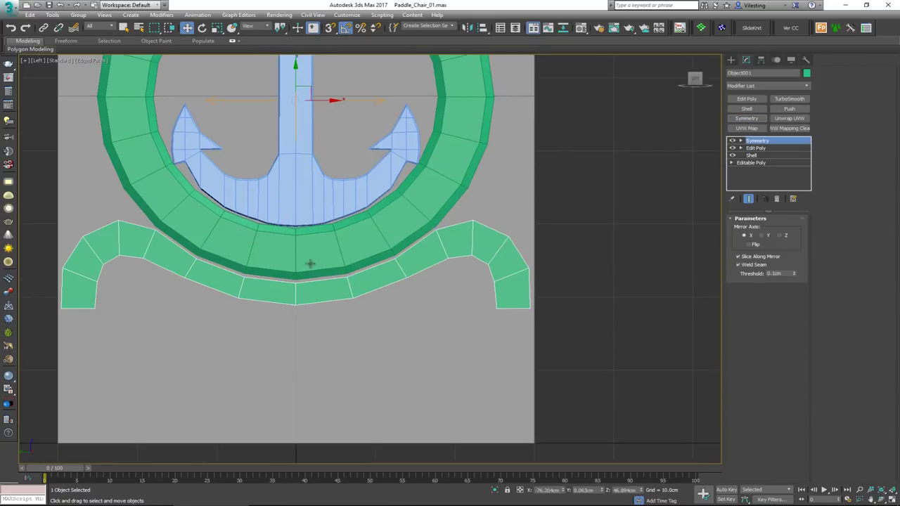
scroll(243, 270, "down", 5)
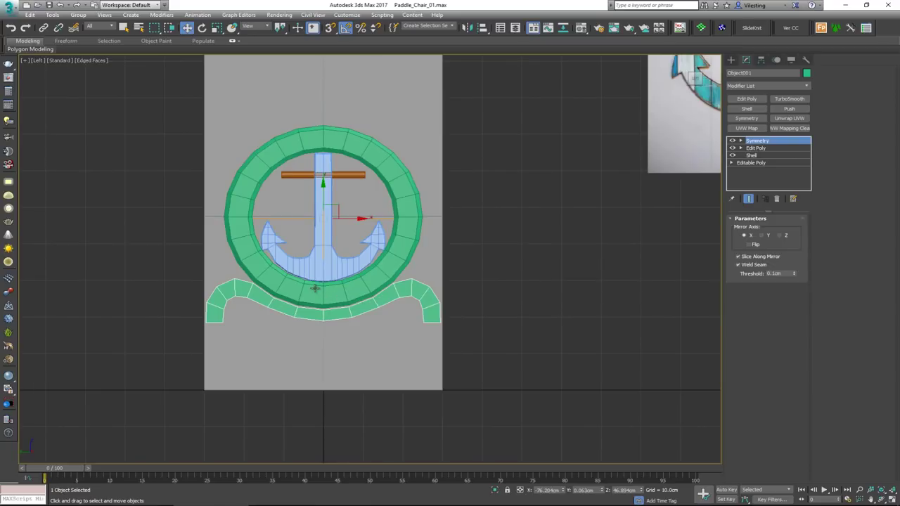
- Compare the mirrored foot with the foot in the Bench_01 reference photo
key("alt+Tab")
left_click_drag(404, 57, 421, 51)
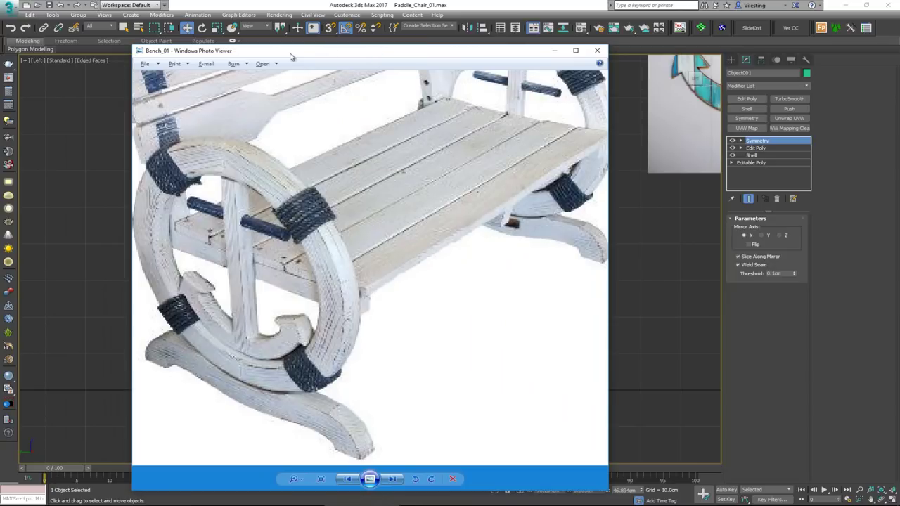
left_click_drag(329, 56, 0, 57)
middle_click_drag(296, 298, 322, 279)
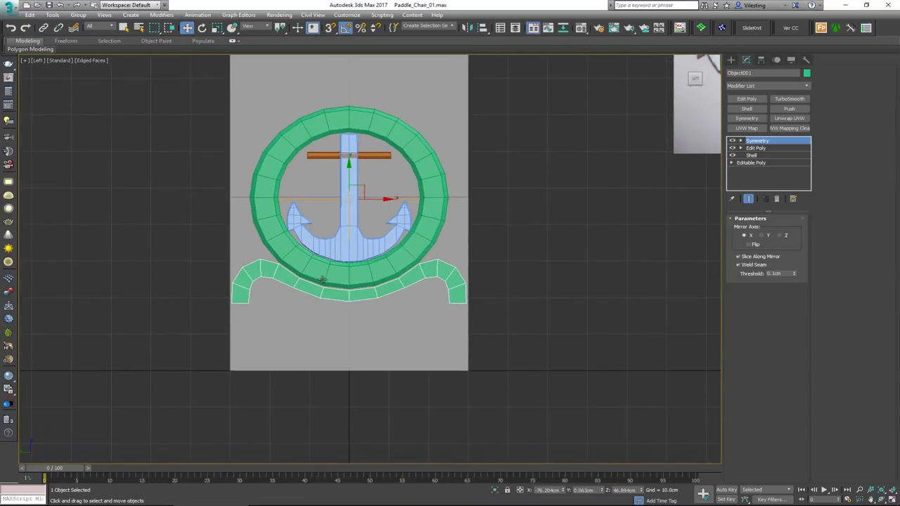
- Select the ring, anchor, crossbar and foot together and move them down, leaving the foot slightly above the ground line
left_click(478, 271)
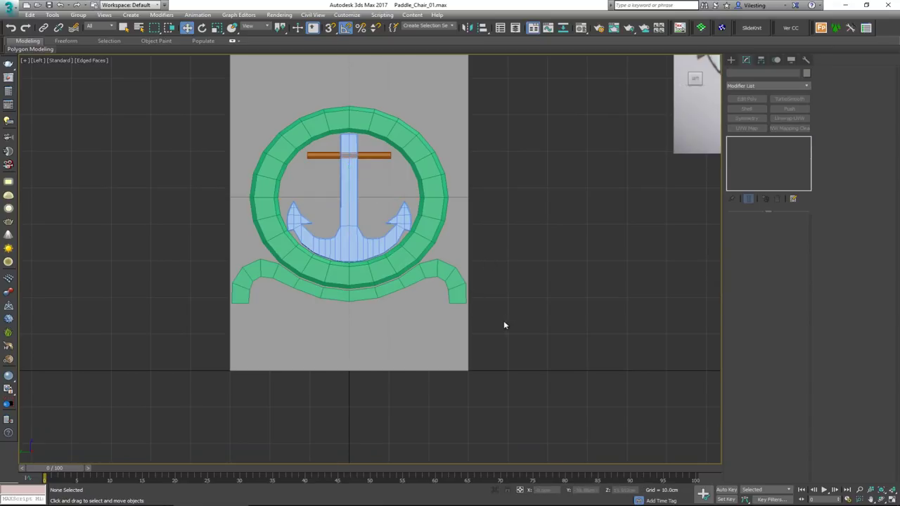
left_click_drag(266, 167, 184, 98)
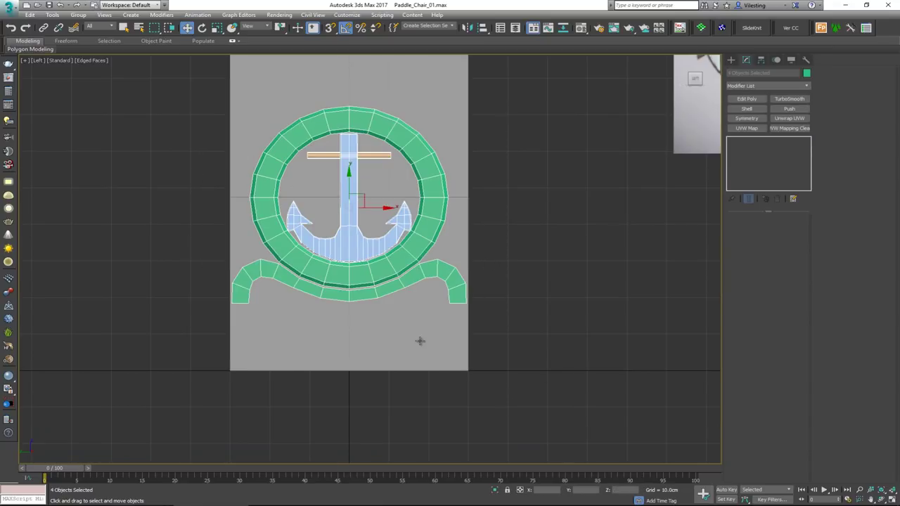
left_click_drag(347, 184, 340, 250)
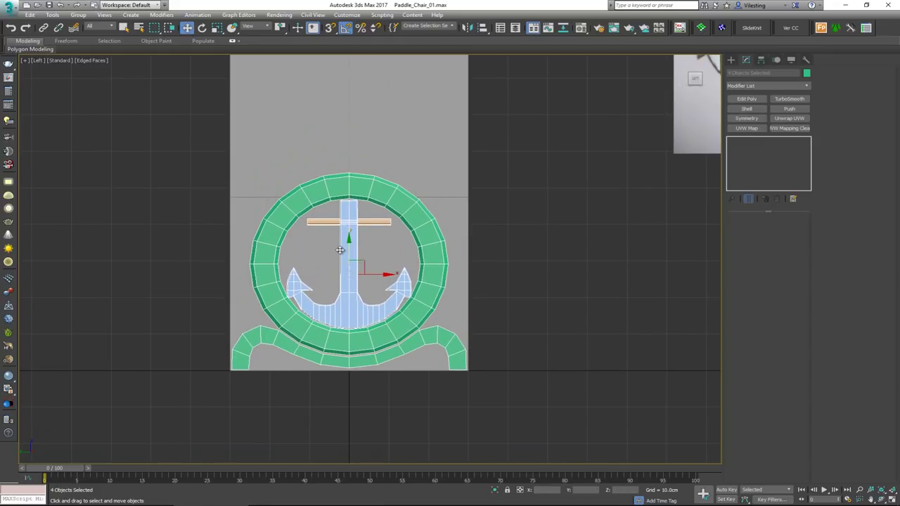
scroll(357, 310, "down", 2)
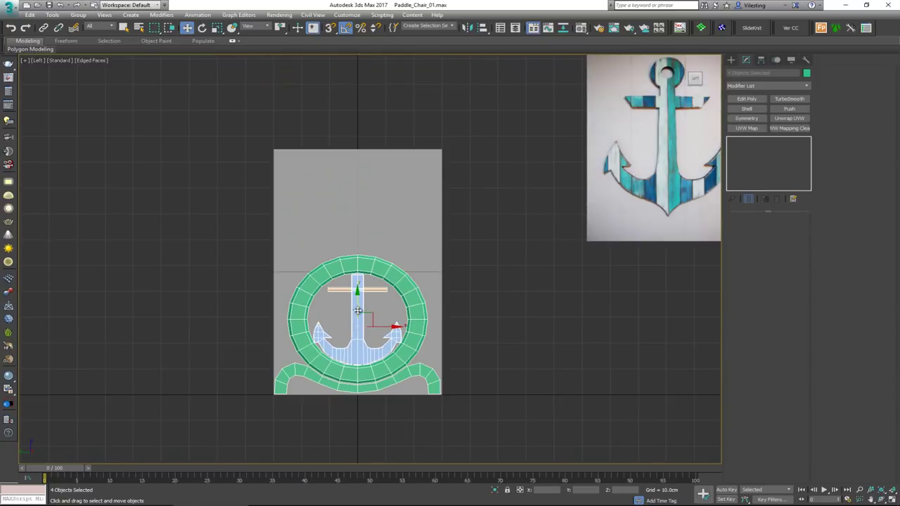
scroll(357, 310, "up", 2)
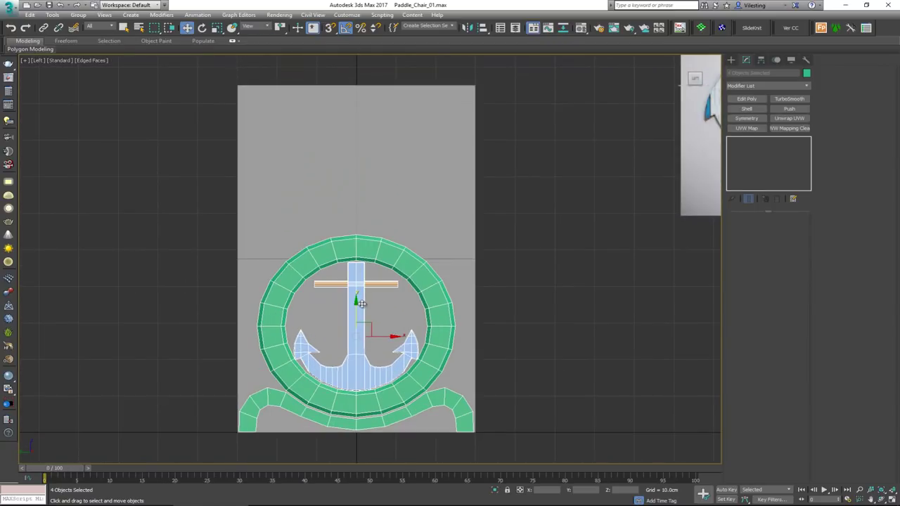
left_click_drag(356, 309, 359, 285)
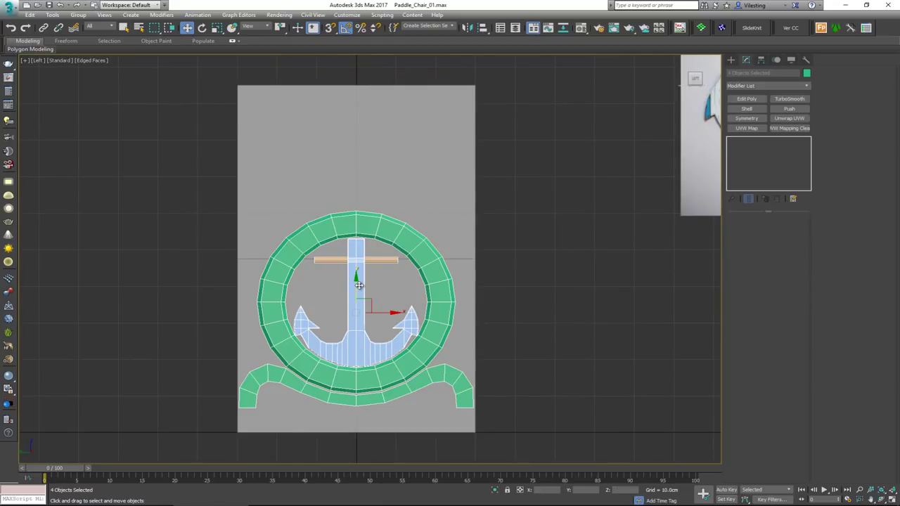
- Scale the four selected parts up uniformly until the foot is slightly wider than the grey reference box
key("r")
left_click_drag(361, 308, 360, 285)
key("w")
- Add an Edit Poly modifier to the foot and move all its underside vertices down to the ground line to thicken it
left_click(376, 409)
scroll(370, 410, "up", 6)
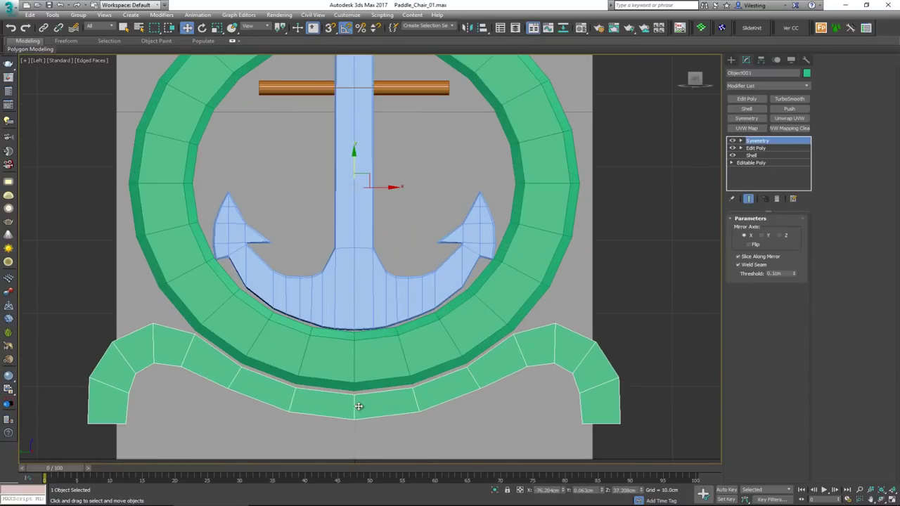
left_click(747, 99)
left_click_drag(675, 345, 405, 362)
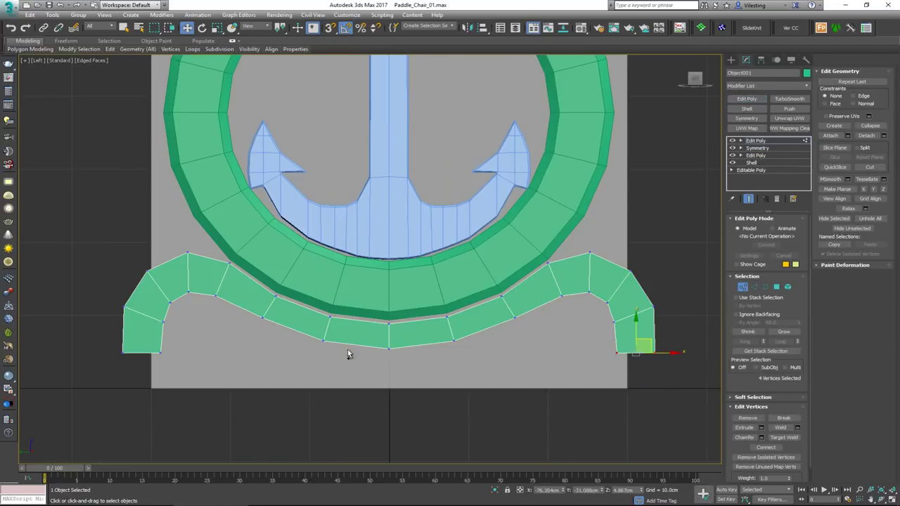
left_click_drag(86, 351, 185, 358, "ctrl")
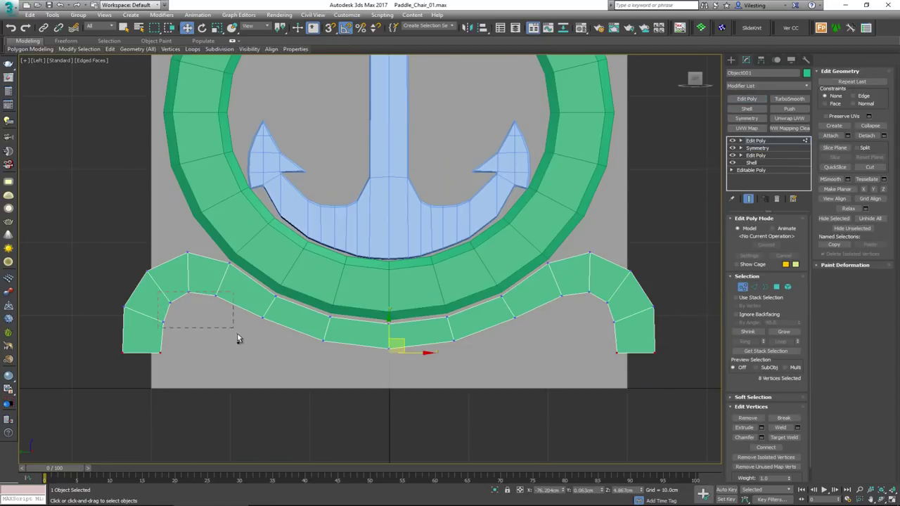
left_click_drag(237, 333, 239, 314, "ctrl")
left_click_drag(447, 365, 460, 360, "ctrl")
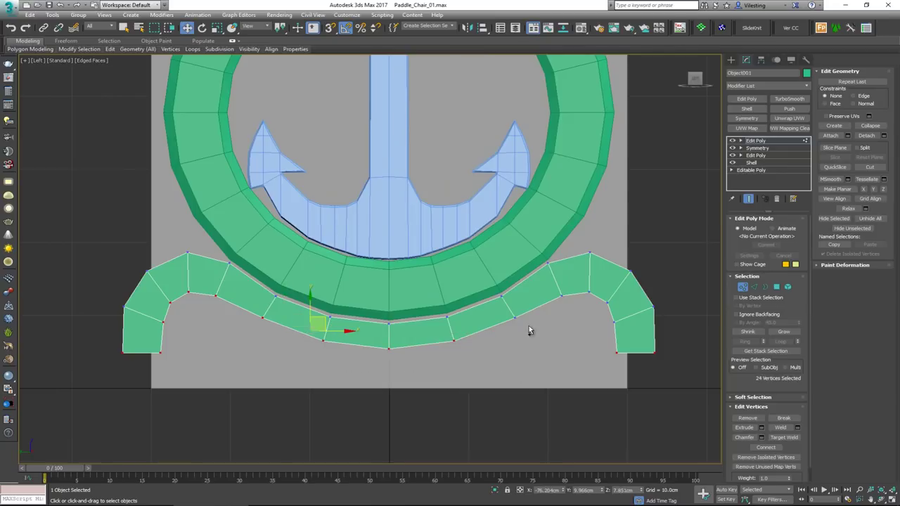
left_click_drag(517, 317, 515, 316, "ctrl")
left_click_drag(629, 336, 628, 333, "alt")
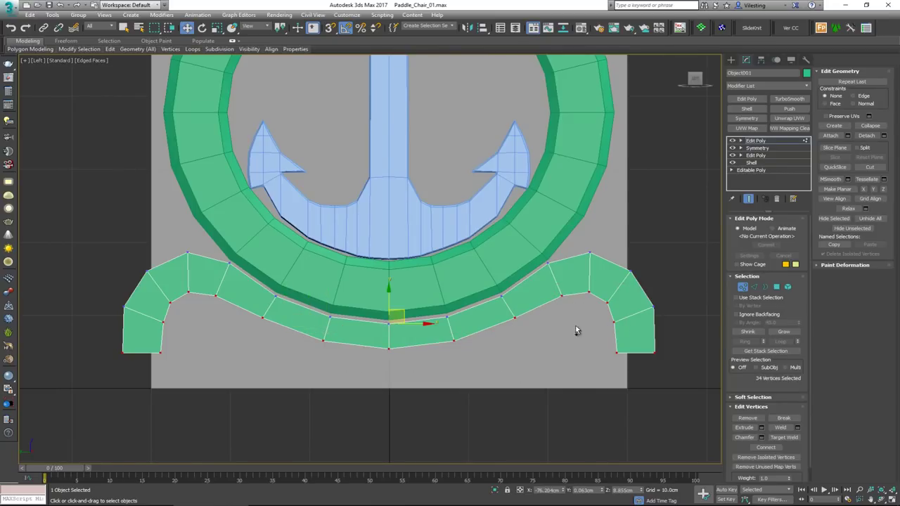
left_click_drag(388, 302, 388, 334)
- Lower the outer side vertices at both ends of the foot, including the shoulder corners above them, to even out the bends
left_click_drag(113, 300, 153, 305)
key("ctrl+z")
left_click(653, 308, "ctrl")
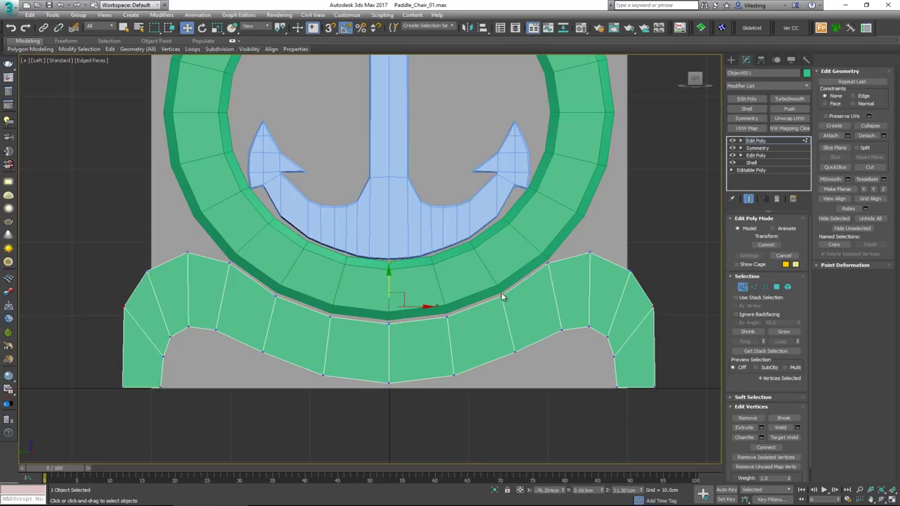
left_click_drag(391, 279, 390, 302)
left_click_drag(131, 260, 160, 290)
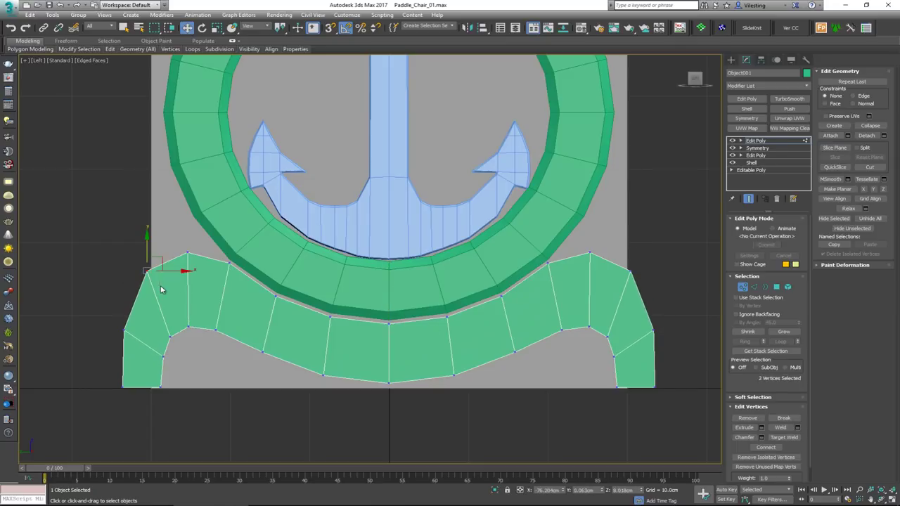
left_click(628, 272, "ctrl")
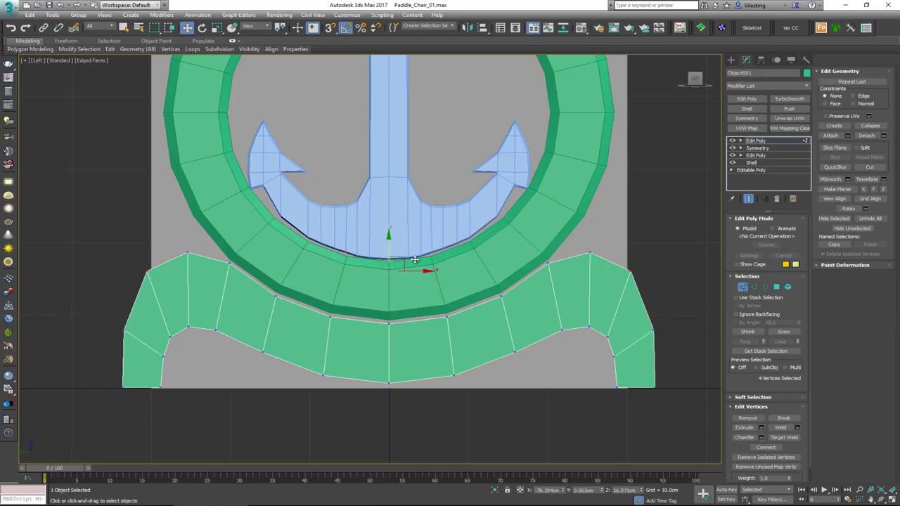
- Select the middle vertices along the foot's underside and raise them slightly above the ground line
left_click(510, 354)
left_click_drag(460, 388, 460, 389)
left_click_drag(391, 356, 391, 347)
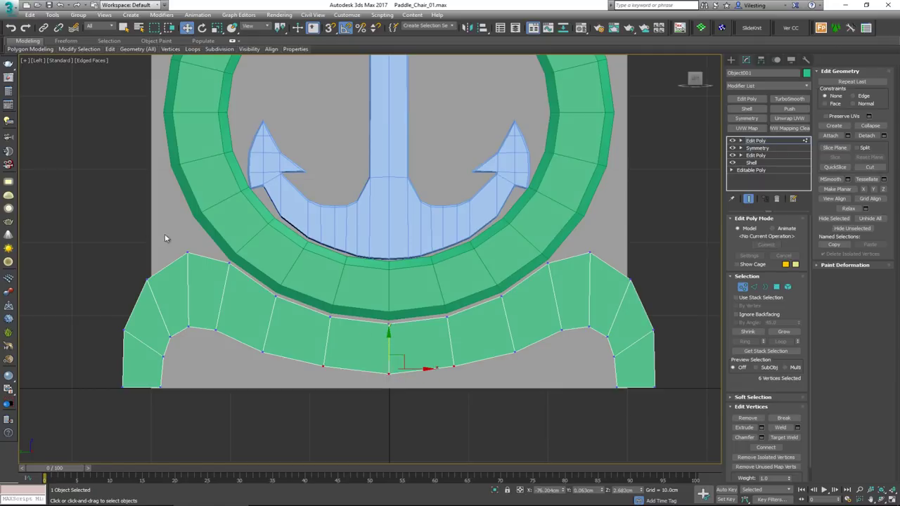
- Lower the peak vertices at both shoulders of the foot until they are level with the neighbouring inner vertices
left_click_drag(206, 268, 212, 272)
left_click(590, 252, "ctrl")
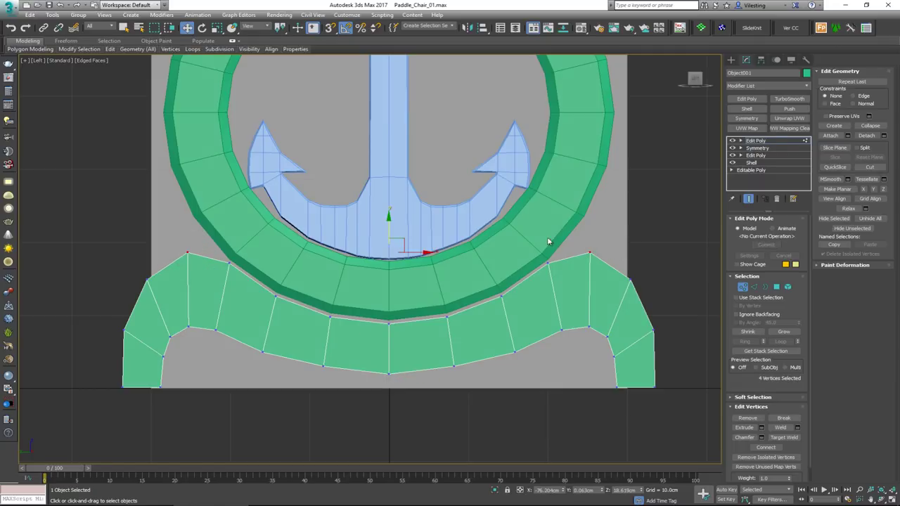
left_click_drag(389, 229, 387, 240)
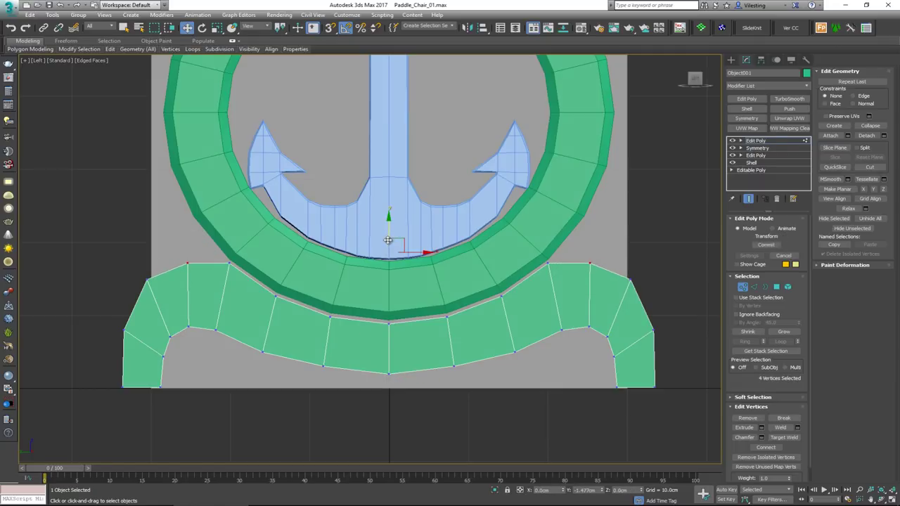
left_click(743, 287)
- Cap the open borders at the bottom of both foot ends in the perspective view
key("alt+w")
middle_click(560, 357)
key("alt+w")
scroll(357, 316, "down", 4)
middle_click_drag(408, 289, 463, 292, "alt")
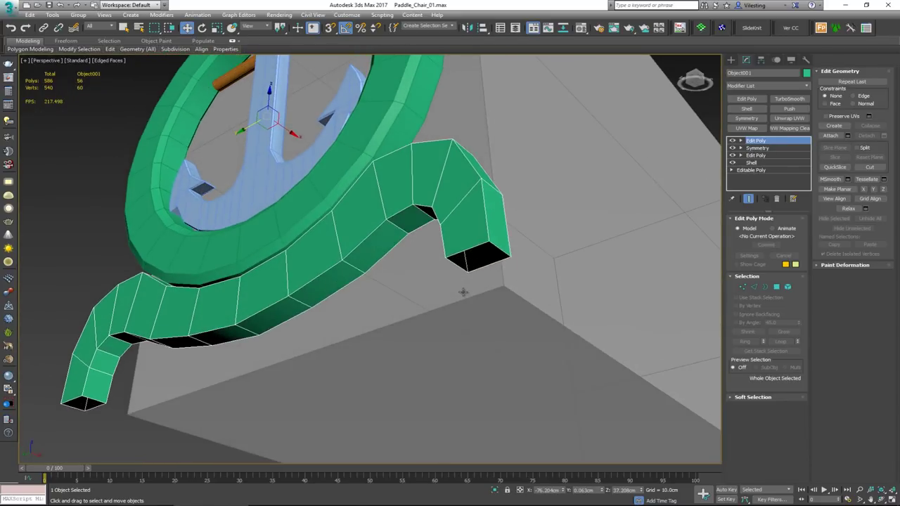
key("3")
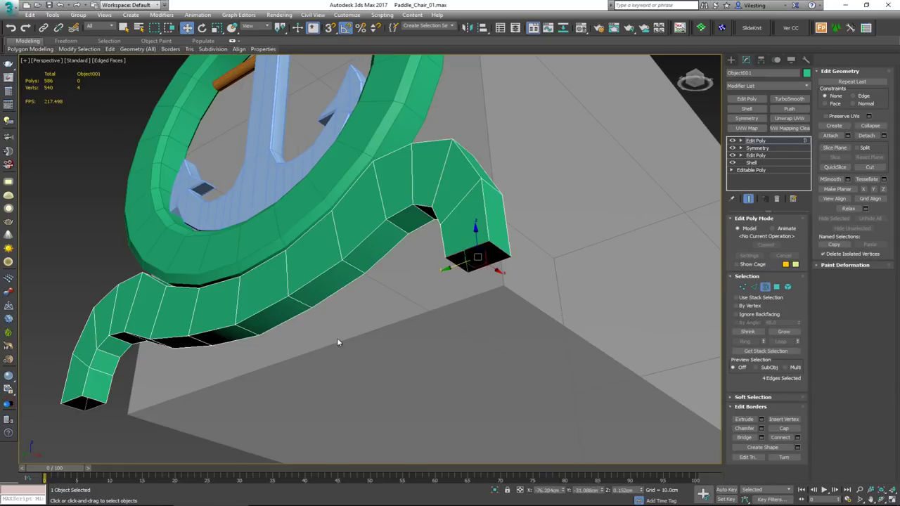
left_click_drag(12, 349, 12, 349, "ctrl")
left_click(784, 428)
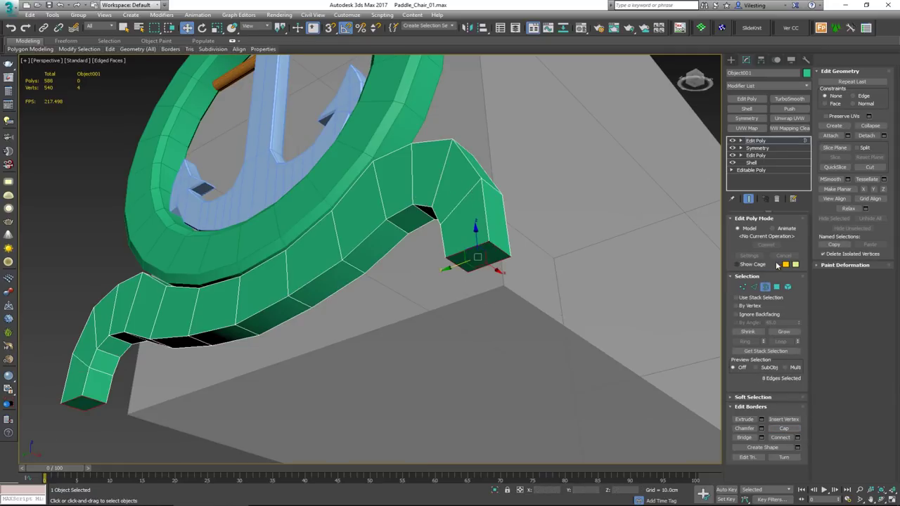
left_click(766, 287)
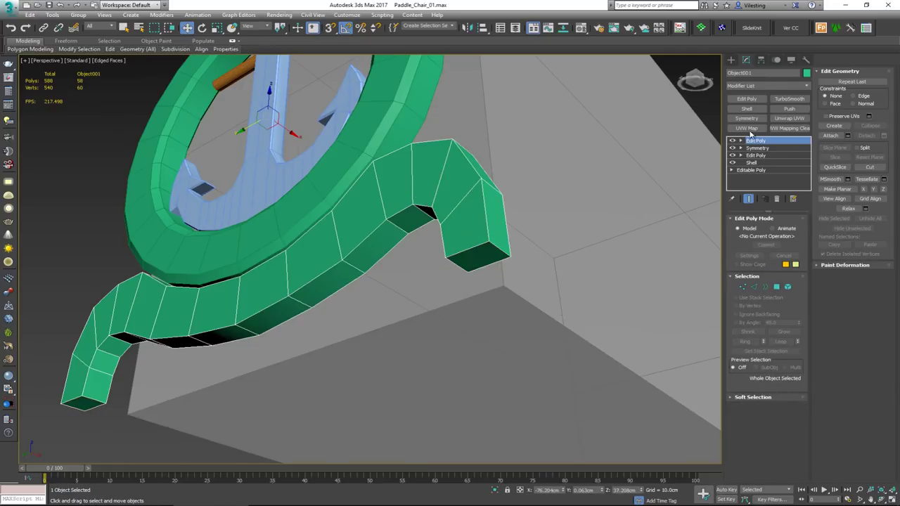
- Add a Chamfer modifier to the foot and set its amount to 0.2 cm
left_click(764, 86)
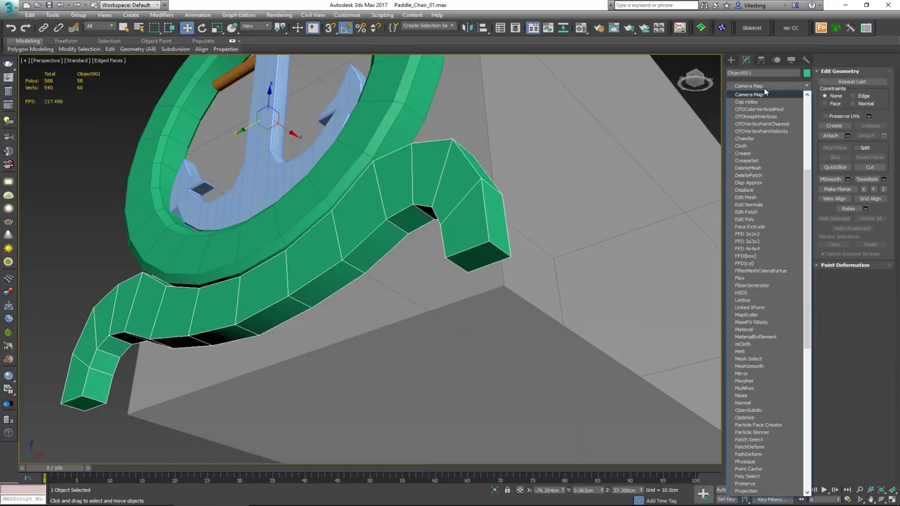
left_click(751, 137)
double_click(765, 256)
type("0.")
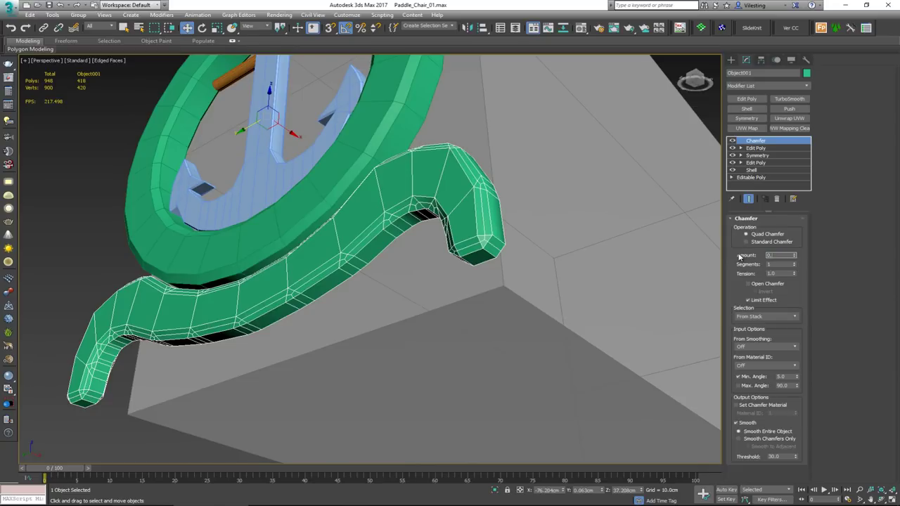
type("2")
key("Return")
- Raise the chamfer's minimum angle to about 46.5 so that the shallow bends along the foot are left out
middle_click_drag(556, 220, 530, 235, "alt")
scroll(454, 329, "up", 3)
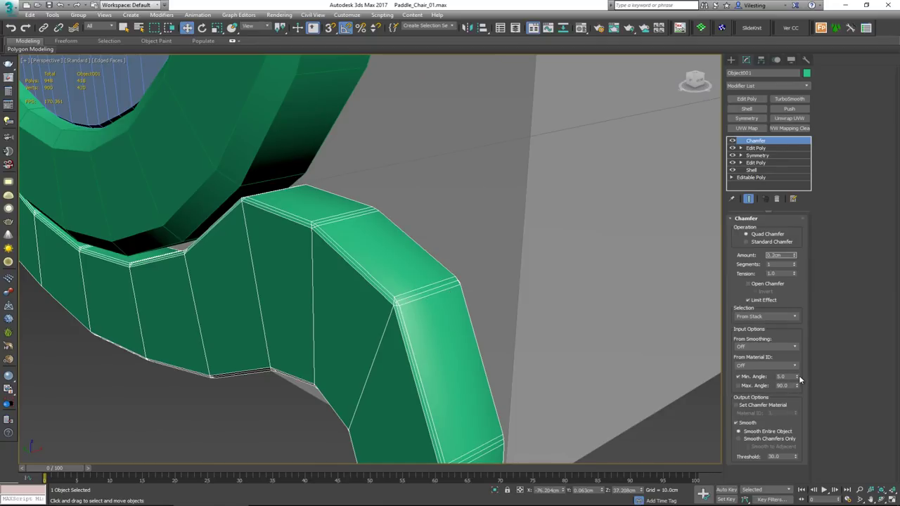
left_click_drag(798, 378, 799, 337)
left_click_drag(798, 380, 795, 300)
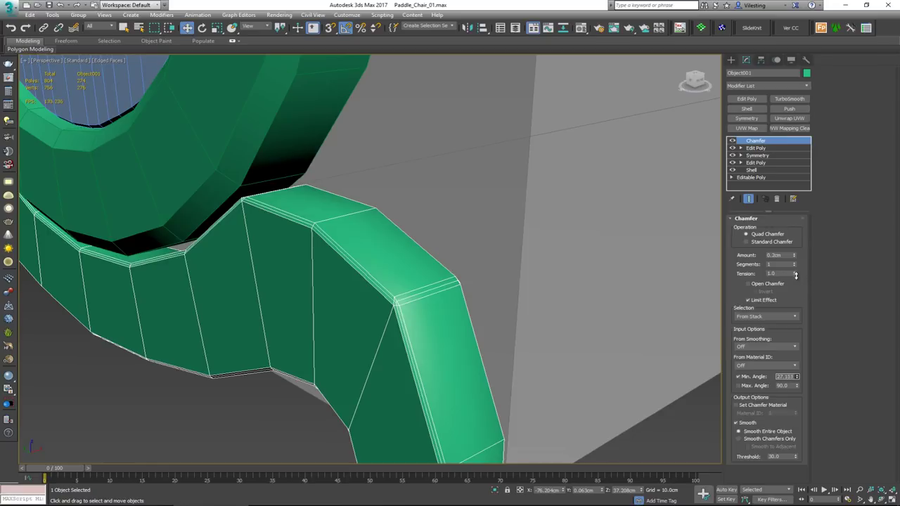
left_click_drag(798, 252, 796, 175)
middle_click_drag(366, 282, 382, 235, "alt")
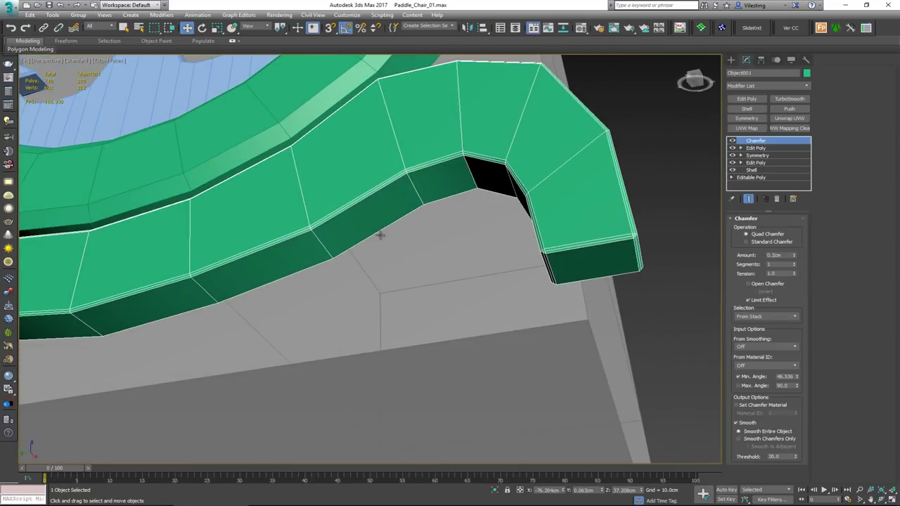
scroll(547, 252, "up", 4)
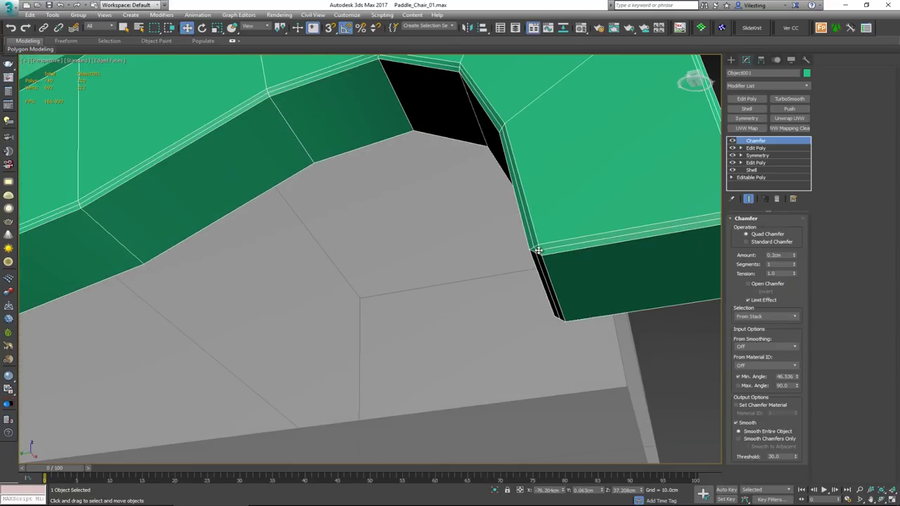
- Set the chamfer's tension to 0.5 and inspect the rounded edges from both sides of the foot
scroll(532, 297, "down", 4)
middle_click_drag(509, 290, 412, 277, "alt")
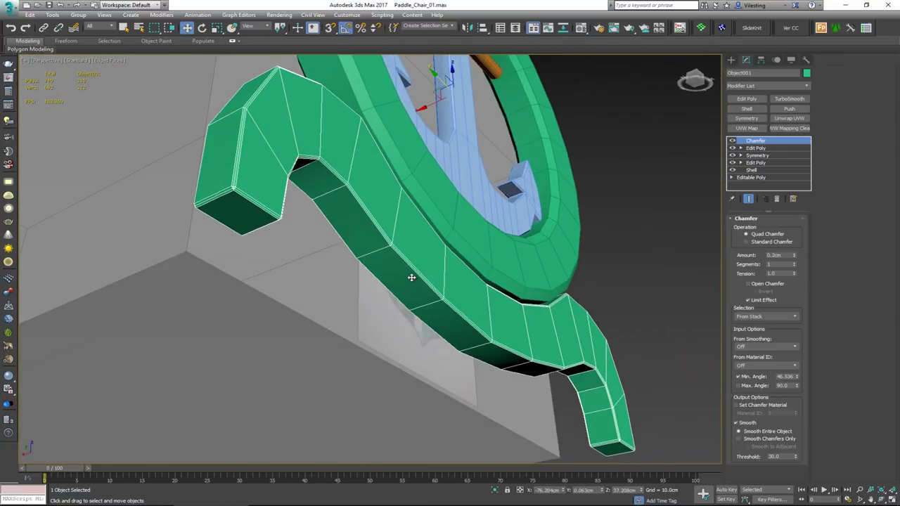
left_click(773, 272)
key("Return")
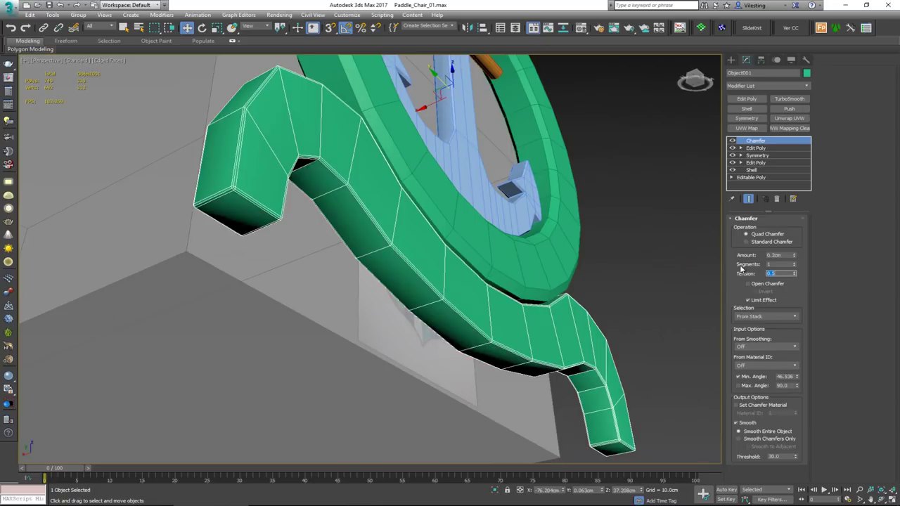
middle_click_drag(268, 184, 263, 216, "alt")
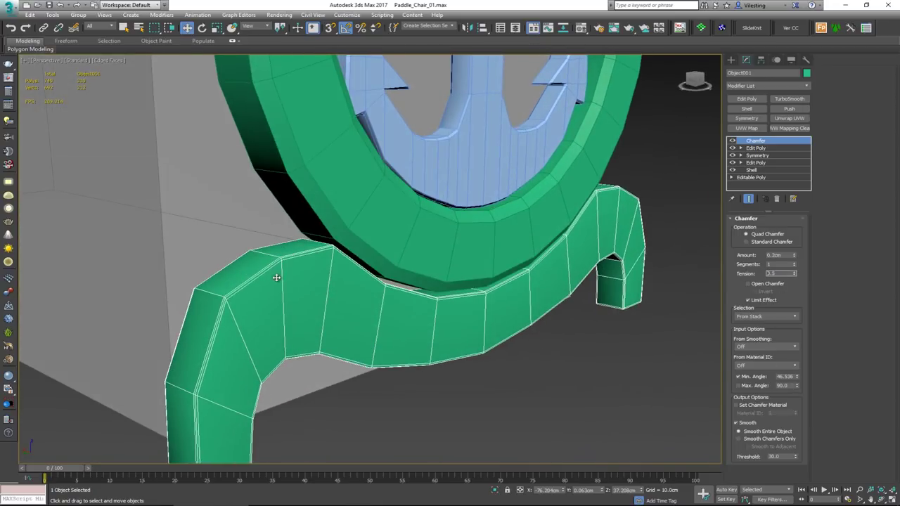
scroll(305, 267, "up", 3)
middle_click_drag(305, 268, 267, 287, "alt")
middle_click_drag(514, 302, 271, 222)
middle_click_drag(352, 267, 393, 331, "alt")
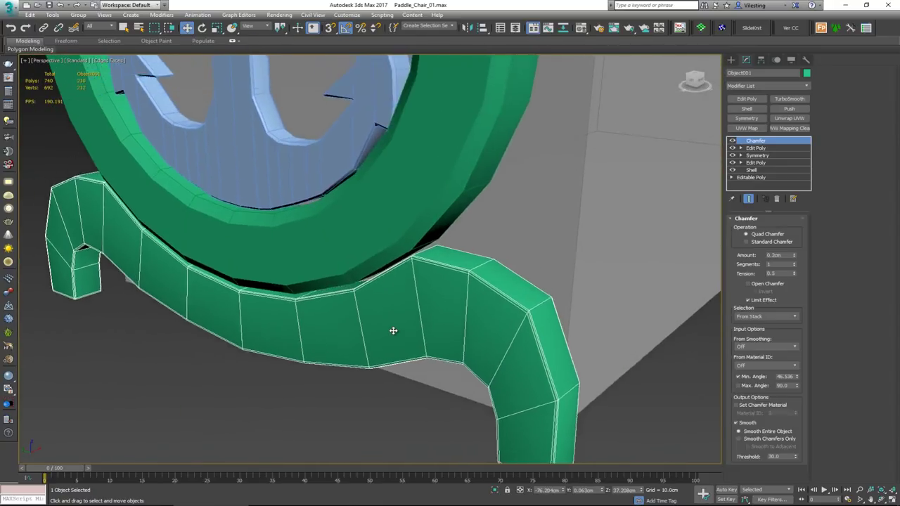
scroll(393, 330, "down", 2)
- Preview the foot with a TurboSmooth modifier at 2 iterations and remove that modifier again
left_click(630, 398)
left_click(503, 394)
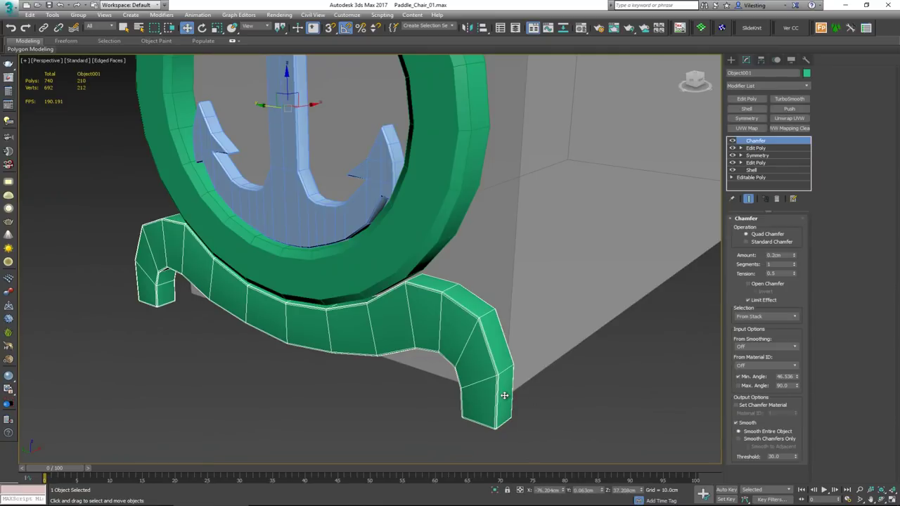
left_click(787, 99)
left_click(797, 231)
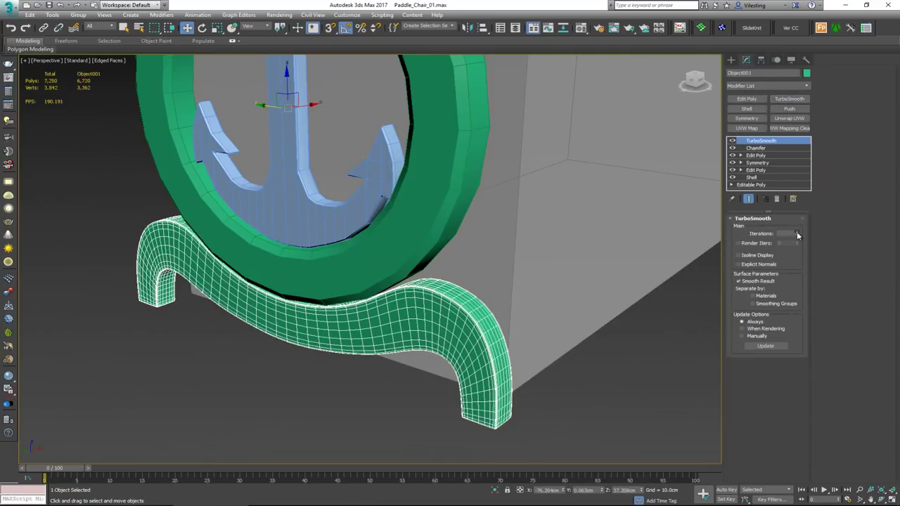
left_click(622, 429)
middle_click_drag(622, 429, 457, 296, "alt")
left_click(458, 295)
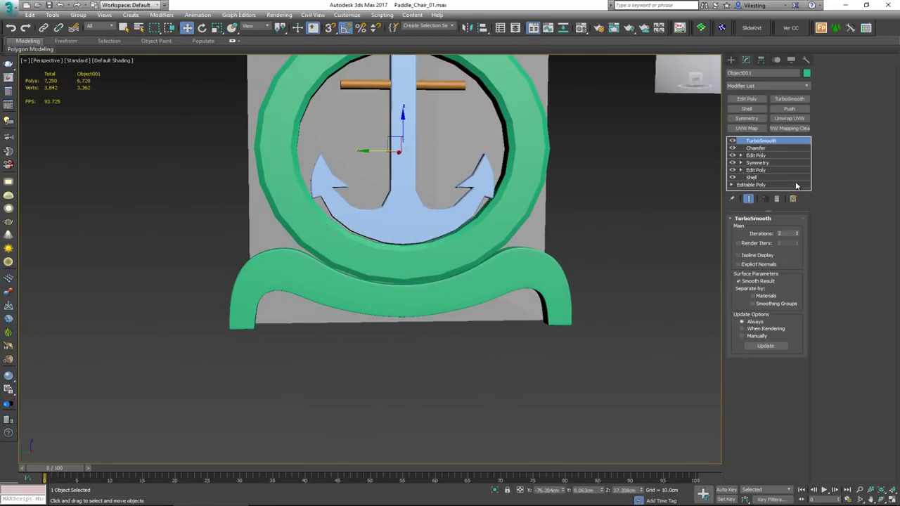
left_click(777, 199)
- Deselect the foot and examine the ring, anchor and foot together against the grey reference box
middle_click_drag(472, 201, 403, 273, "alt")
scroll(412, 267, "down", 2)
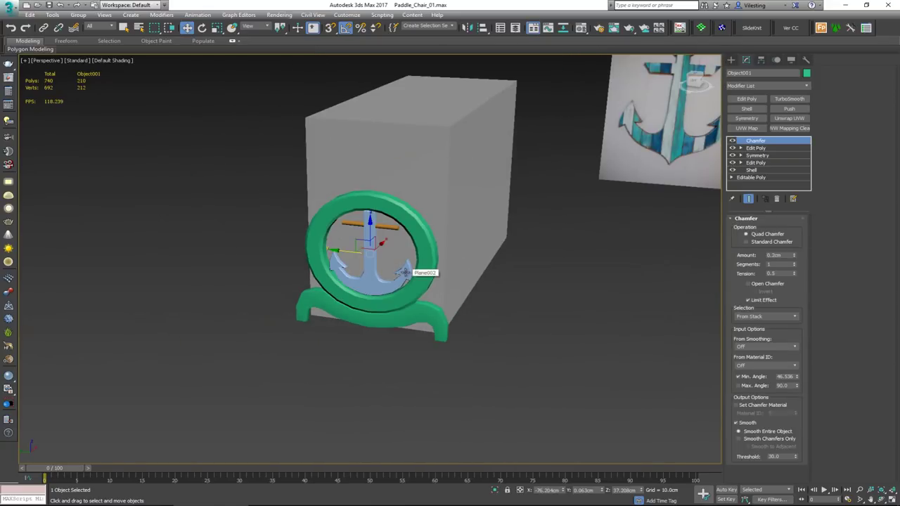
left_click(275, 281)
scroll(409, 277, "up", 2)
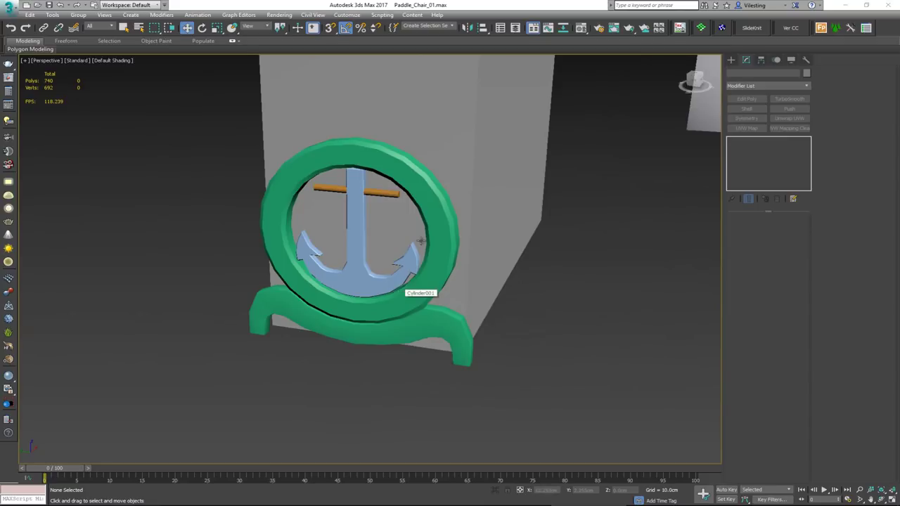
scroll(418, 252, "up", 2)
middle_click_drag(418, 252, 372, 320)
scroll(370, 319, "down", 2)
mouse_move(390, 287)
middle_mouse_down("alt")
mouse_move(416, 286)
mouse_move(386, 286)
middle_mouse_up("alt")
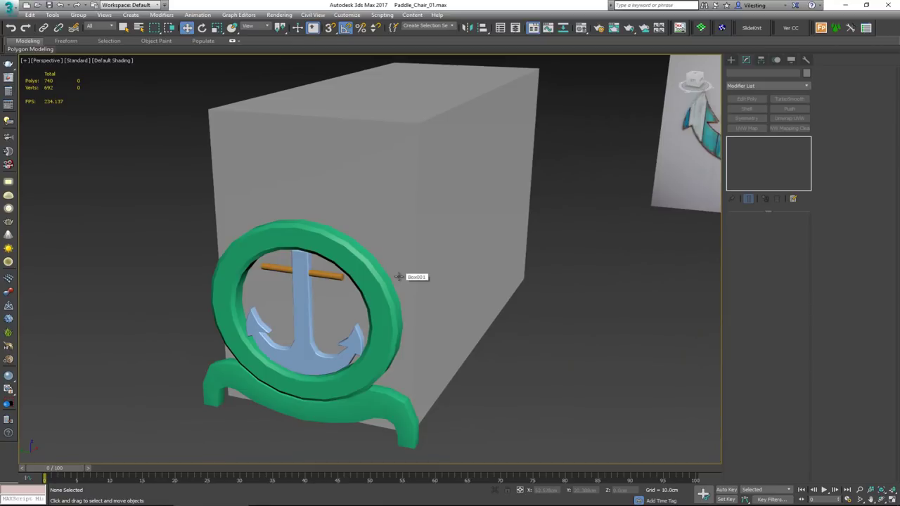
middle_click_drag(443, 258, 362, 260, "alt")
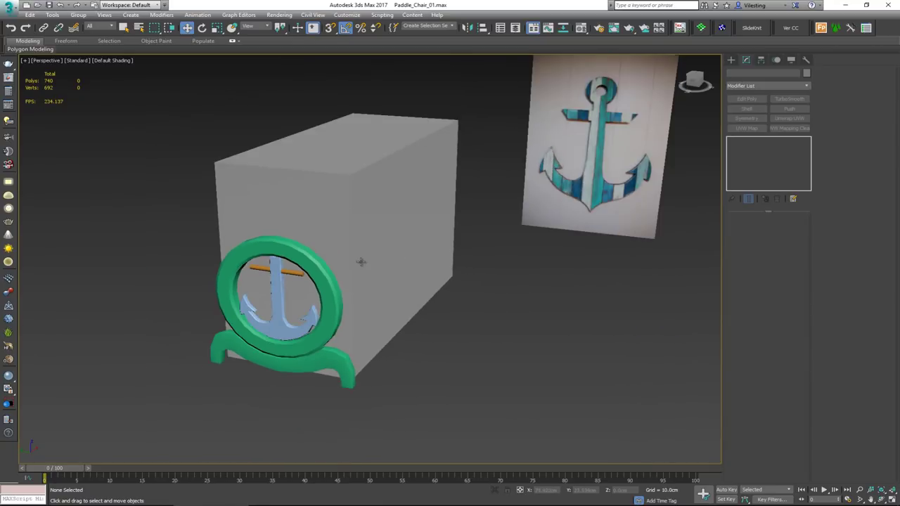